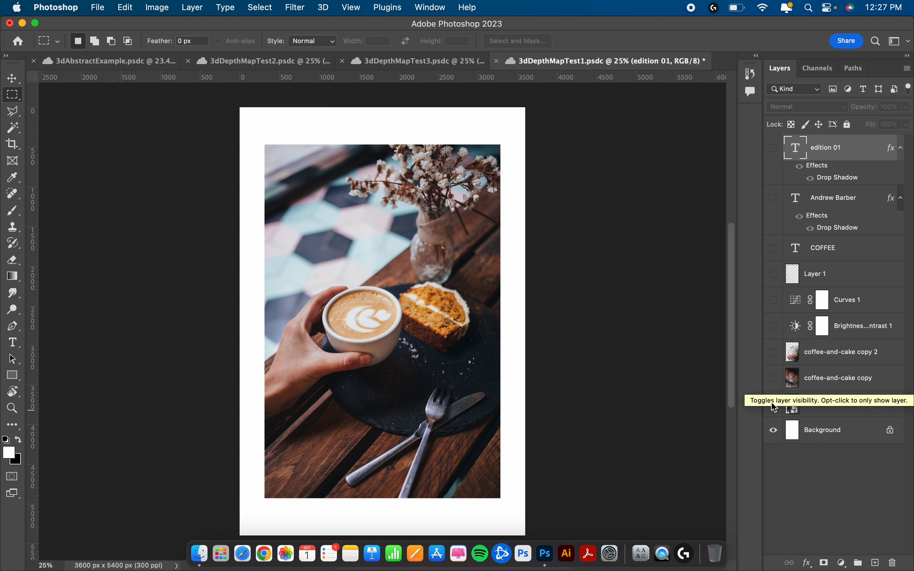
Show all layers of the coffee poster, and compare the original landscape photo with the finished design in 3dDepthMapTest3 by toggling layer visibility
left_click_drag(773, 378, 778, 157)
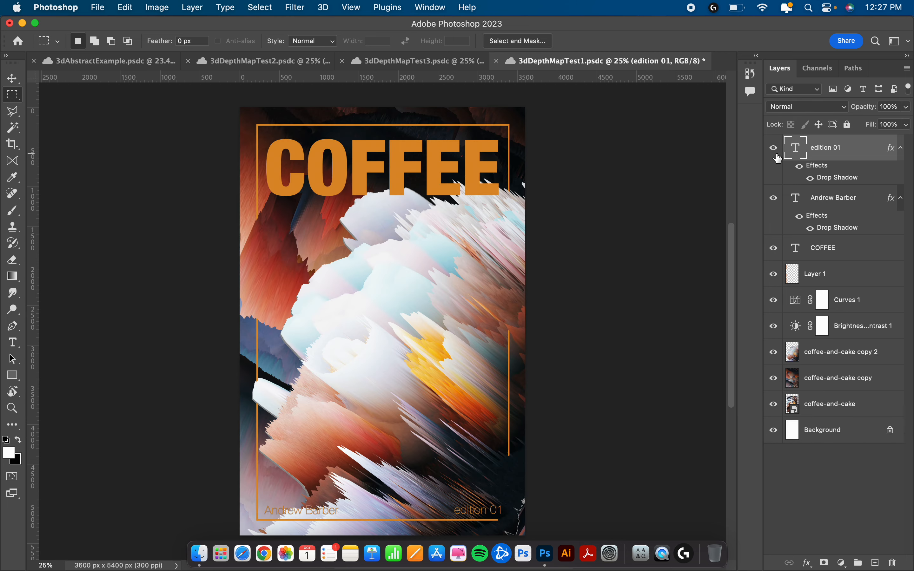
left_click(399, 62)
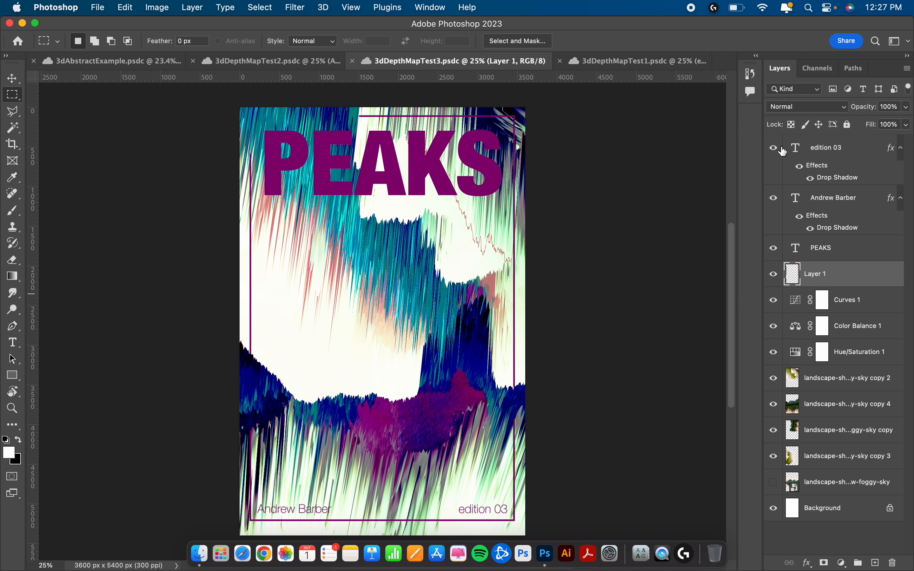
left_click_drag(775, 147, 776, 468)
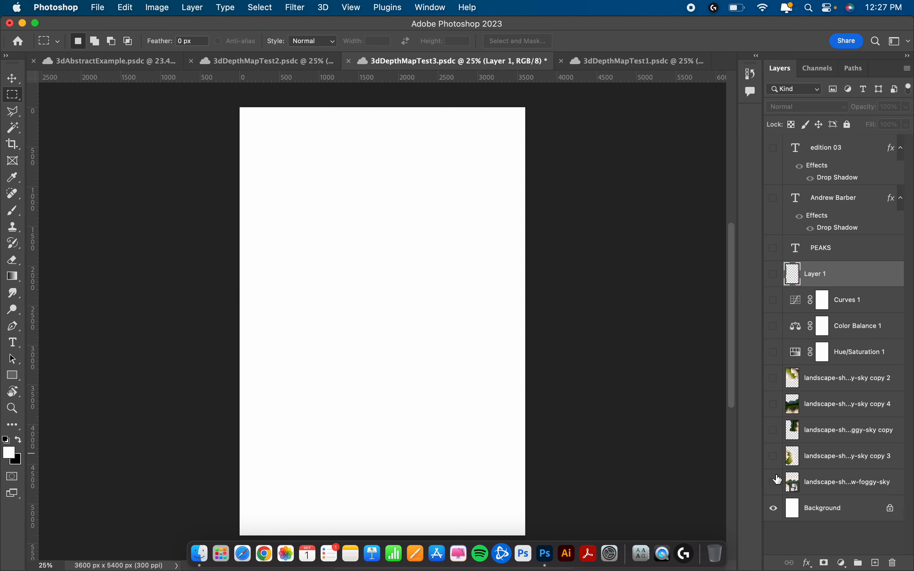
left_click(777, 485)
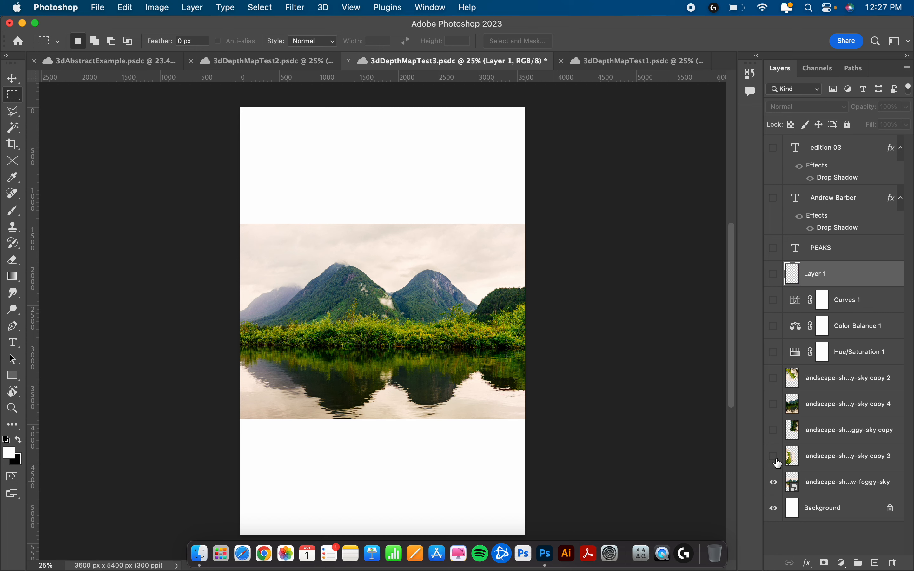
left_click_drag(775, 457, 775, 307)
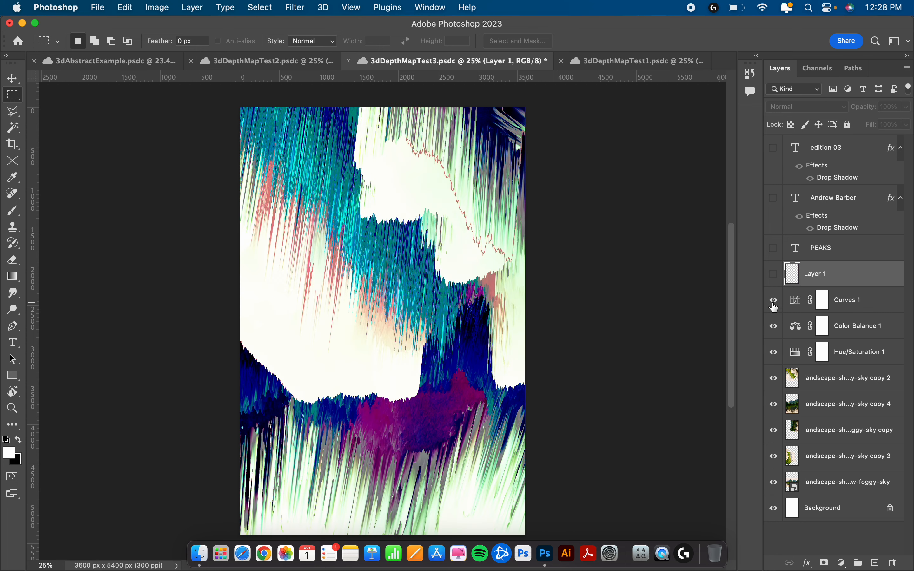
left_click(775, 274)
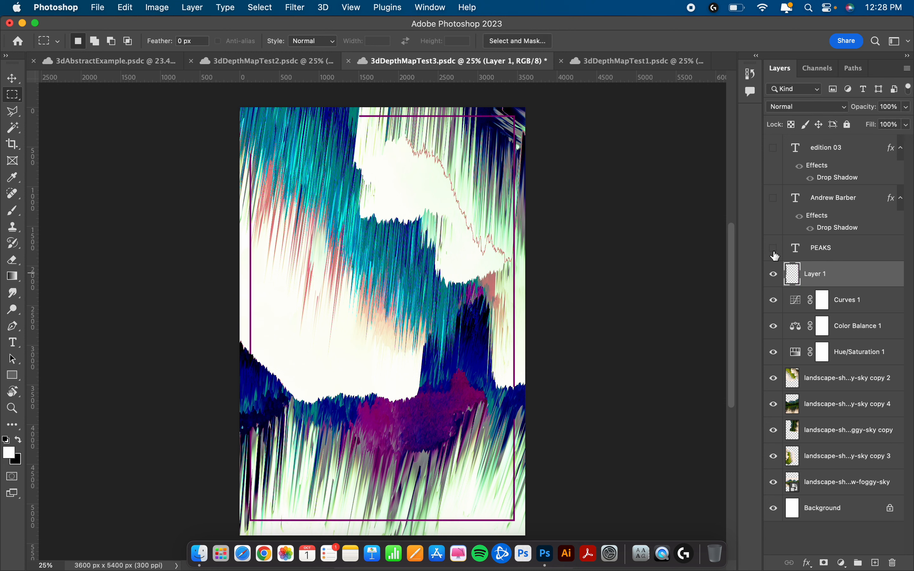
left_click_drag(775, 250, 778, 176)
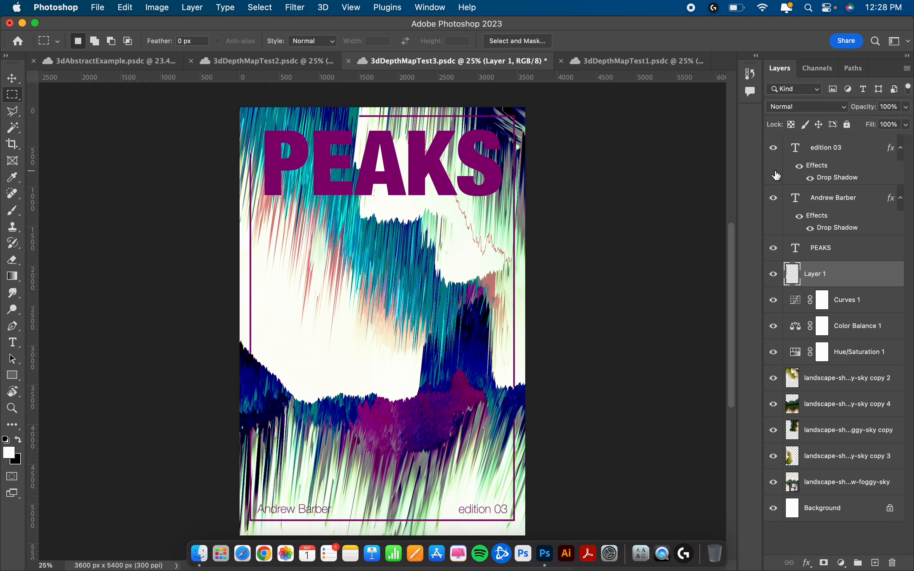
In 3dDepthMapTest2, isolate the original binoculars photo and restore every layer to compare it with the finished VIEWPOINT poster
left_click(247, 63)
left_click_drag(779, 152, 777, 365)
left_click(773, 379)
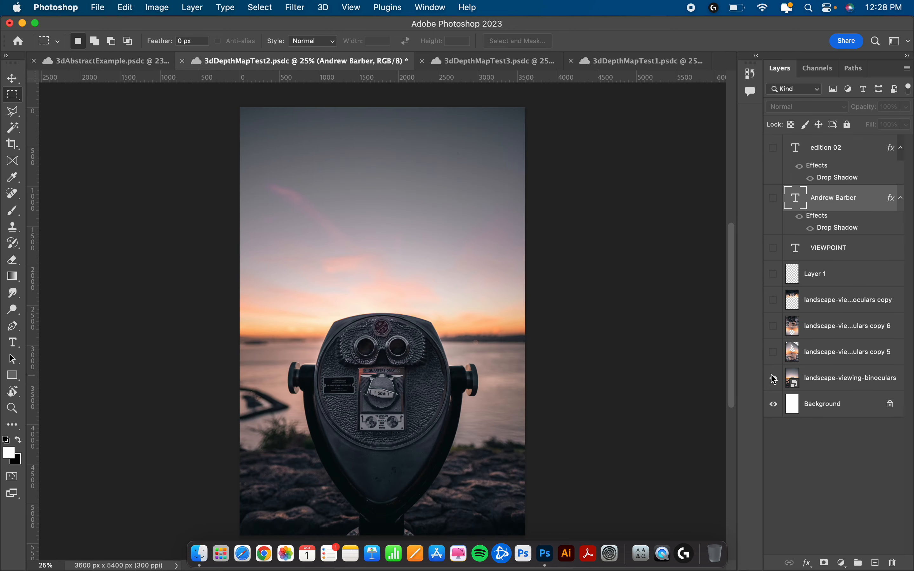
left_click_drag(773, 352, 775, 148)
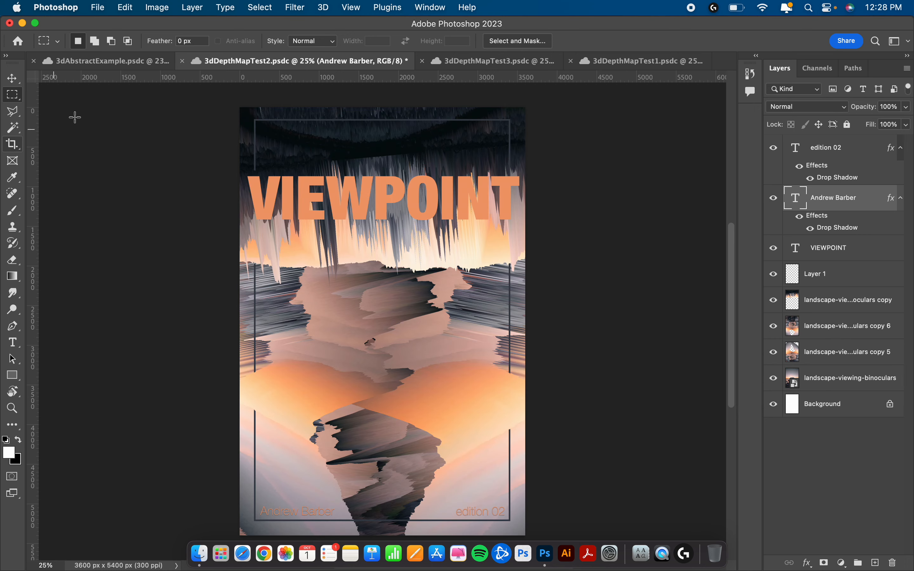
In 3dAbstractExample, hide all layers above Original Photo and reveal the Edit 1 and Edit 3 layers one at a time
left_click(115, 64)
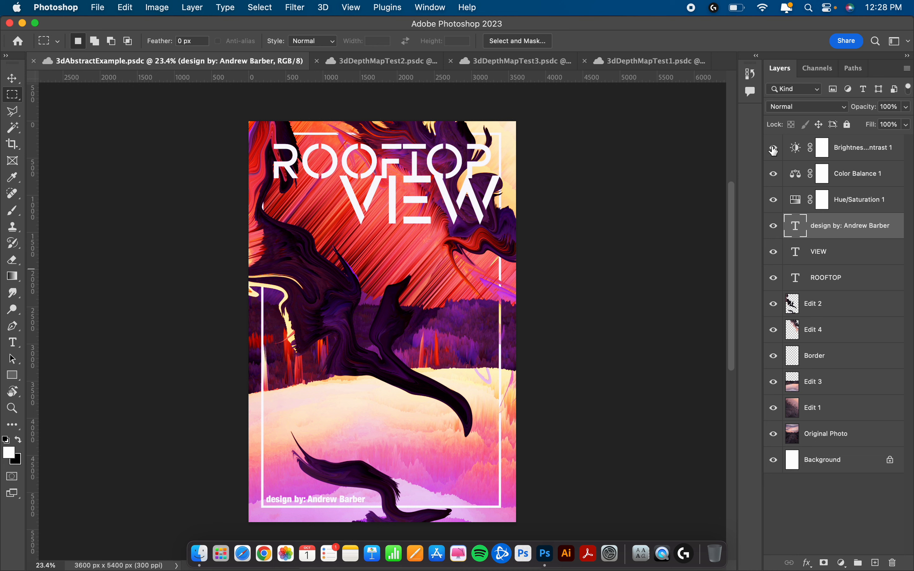
left_click_drag(774, 148, 774, 412)
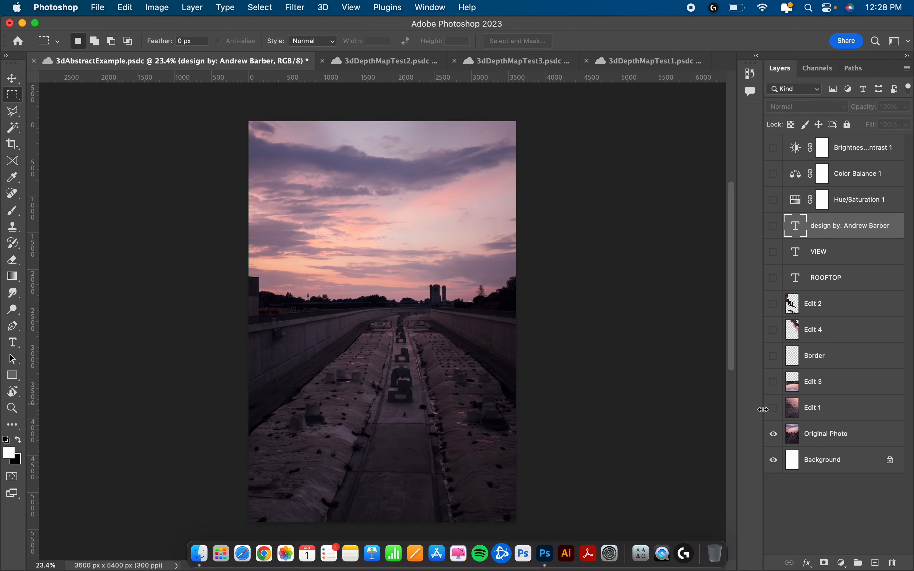
left_click(774, 409)
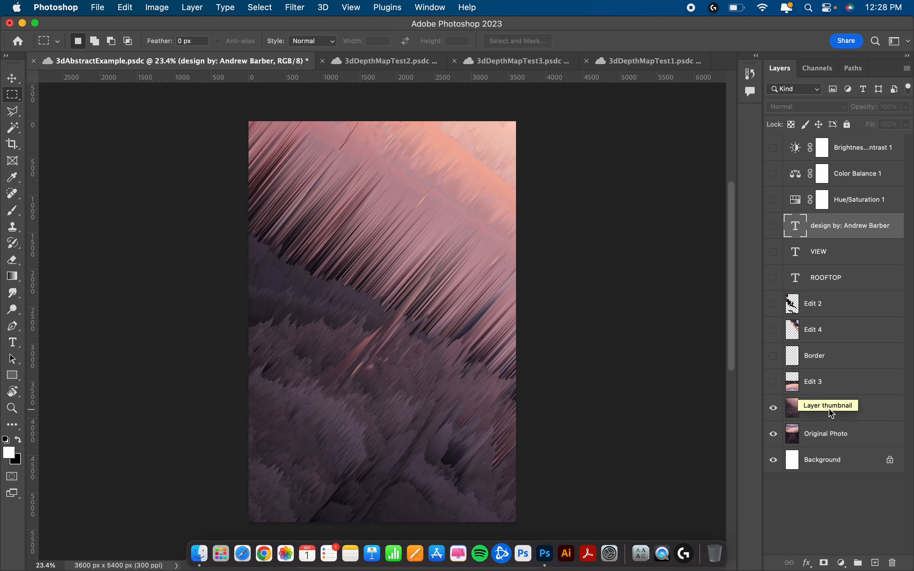
left_click(775, 382)
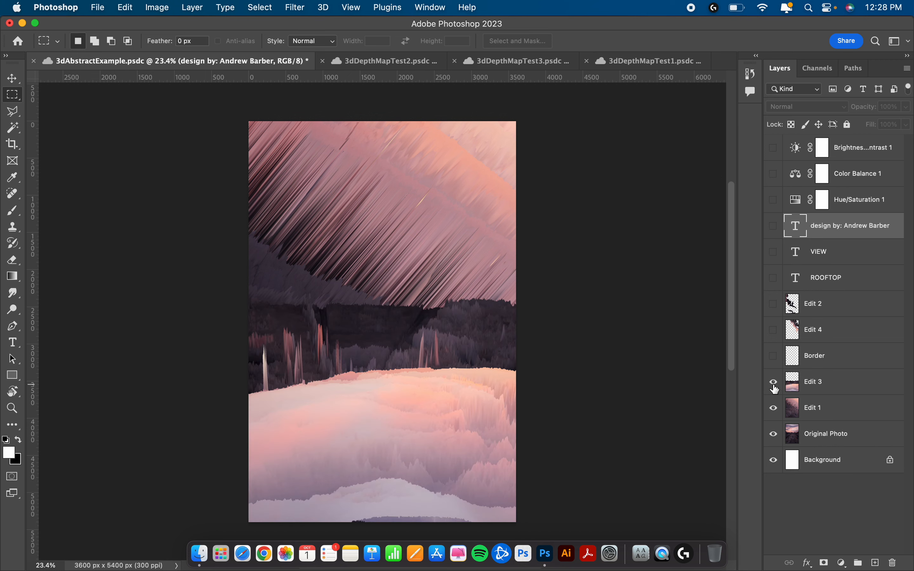
left_click(775, 383)
left_click(774, 383)
Toggle the Edit 4 and Edit 2 layers to compare the artwork with and without them, leaving both visible
left_click(775, 331)
left_click(774, 304)
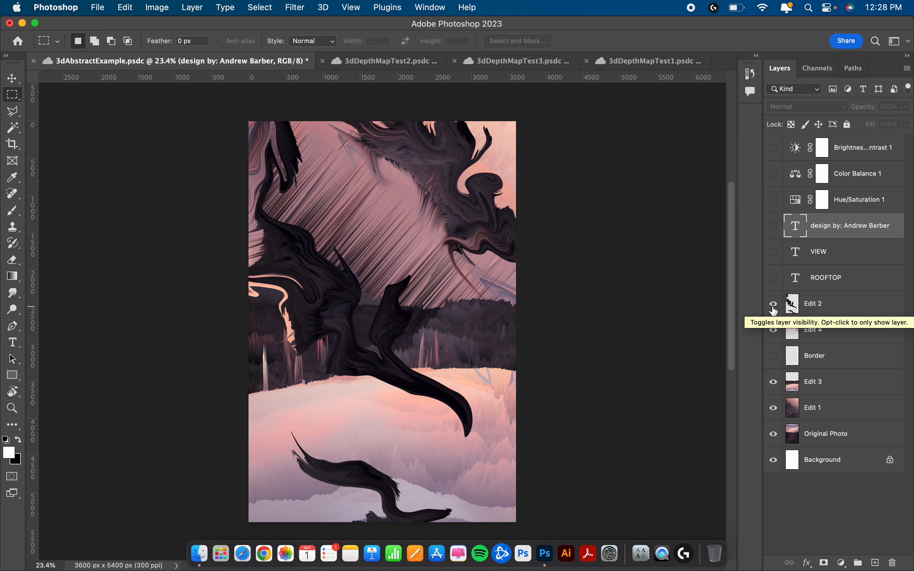
left_click(775, 307)
left_click(775, 331)
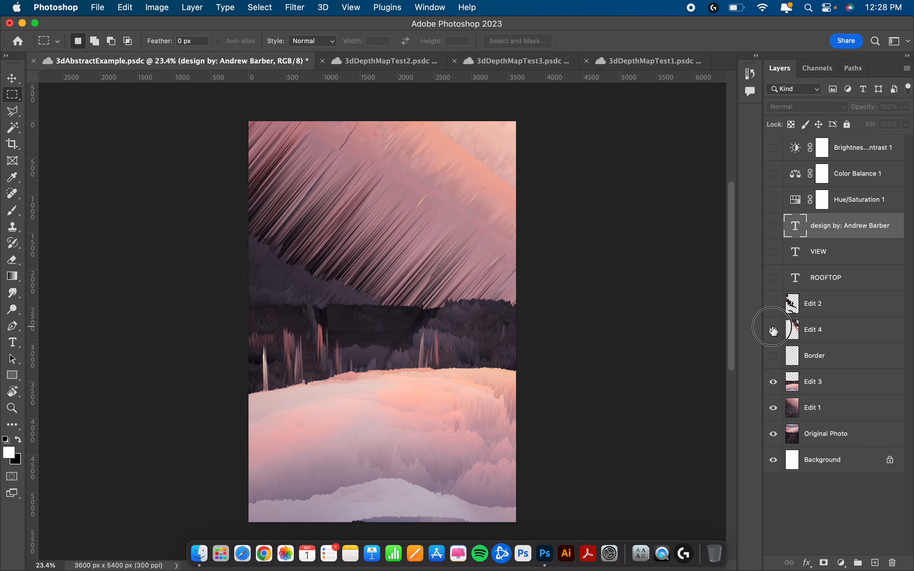
left_click(775, 329)
left_click(774, 306)
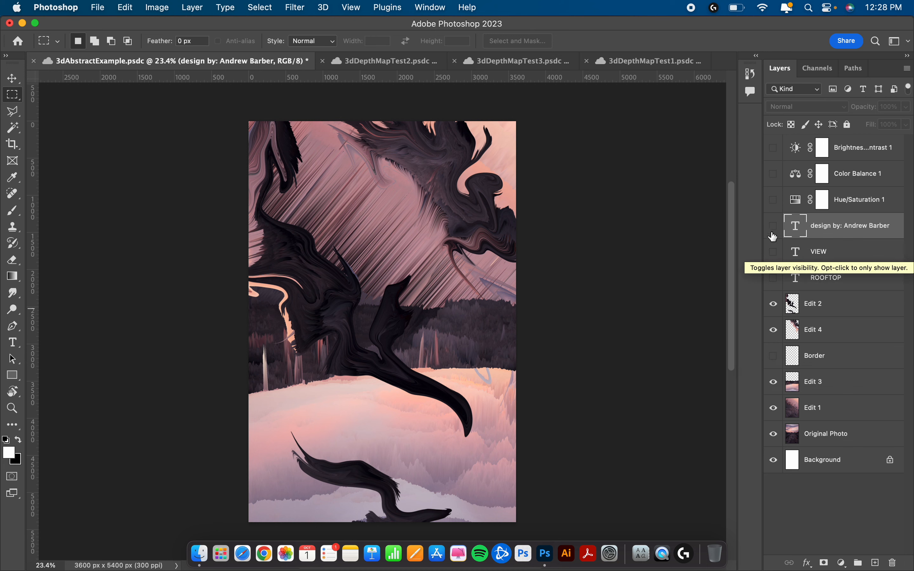
Show the Hue/Saturation, Color Balance and Brightness/Contrast adjustment layers one by one
left_click(775, 201)
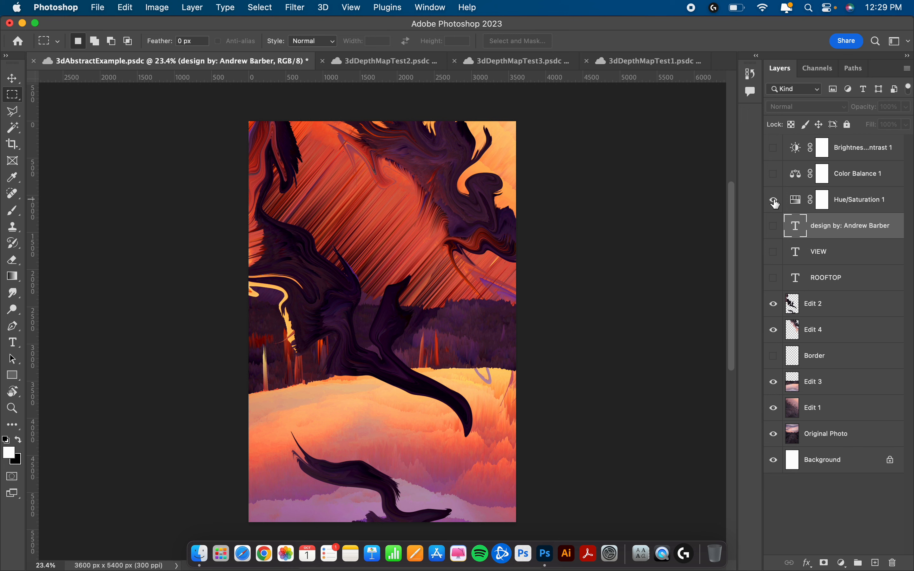
left_click(775, 178)
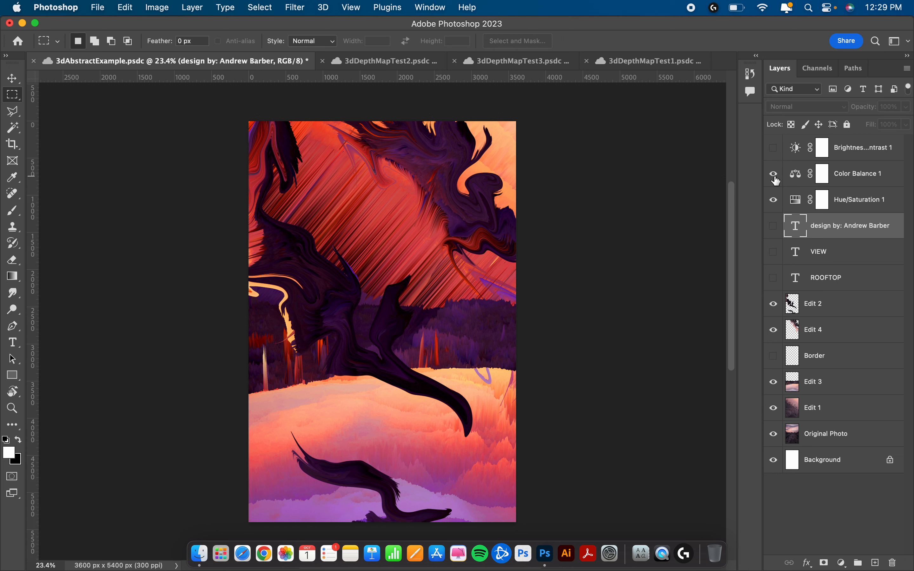
left_click(775, 149)
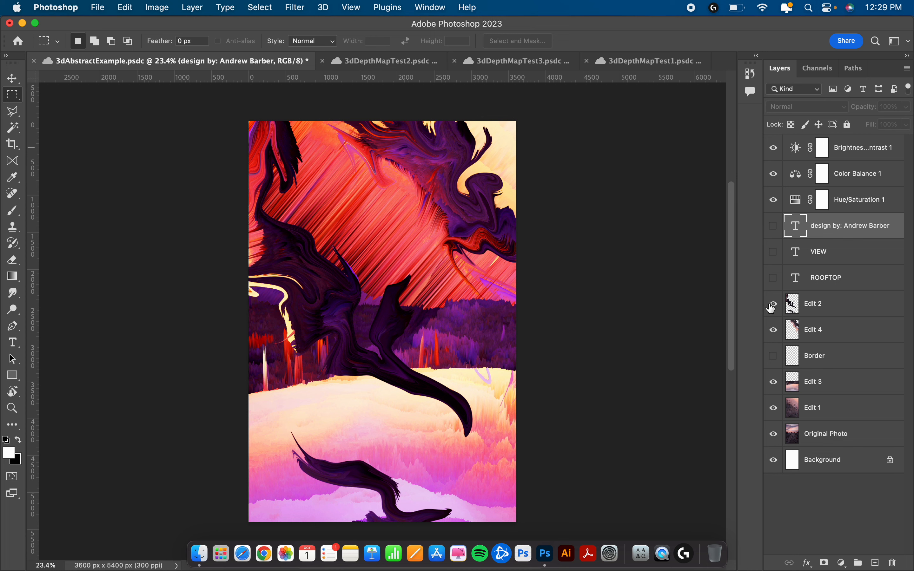
Show the Border layer and toggle Edit 2 and Edit 4 to examine how they overlap the frame
left_click(775, 357)
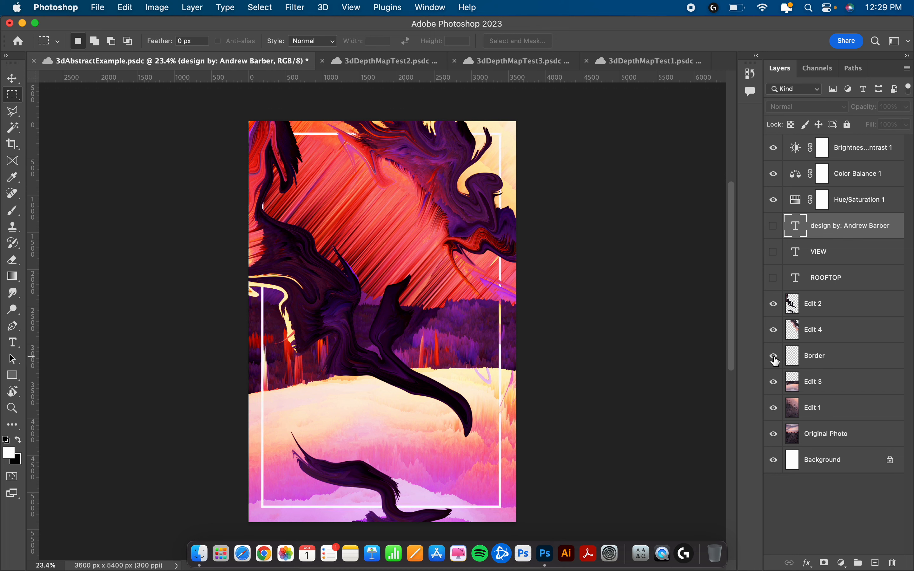
left_click(775, 304)
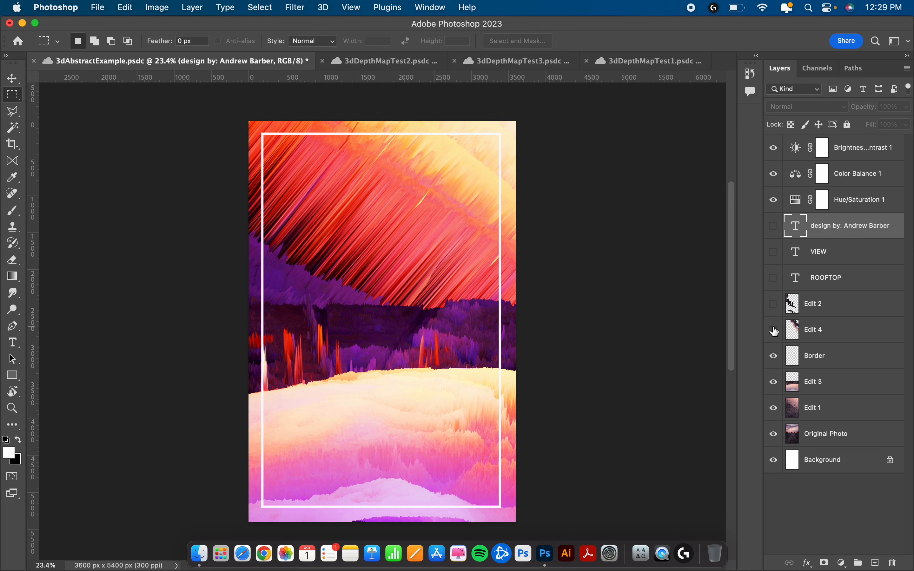
left_click(774, 331)
left_click(775, 312)
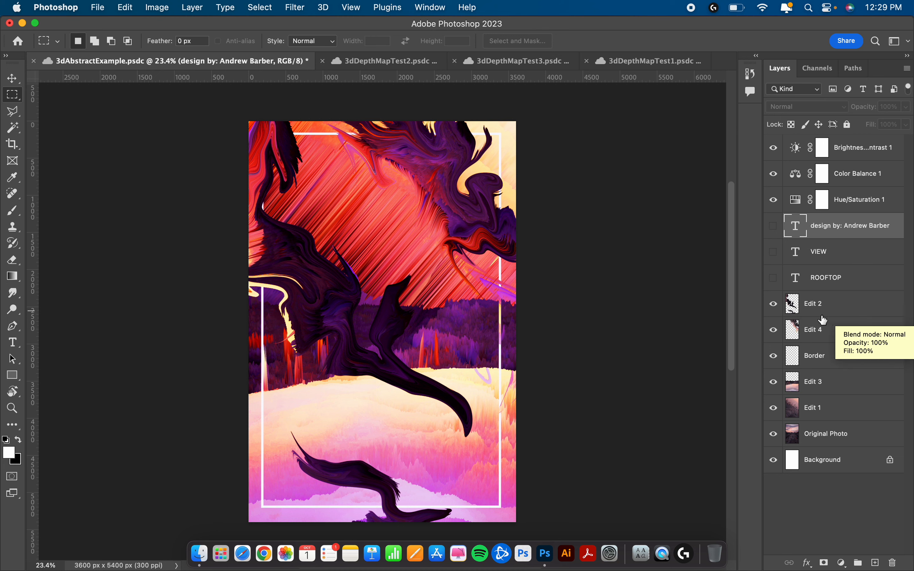
Examine the blend modes of the Edit 2 and Edit 4 layers
left_click(837, 307)
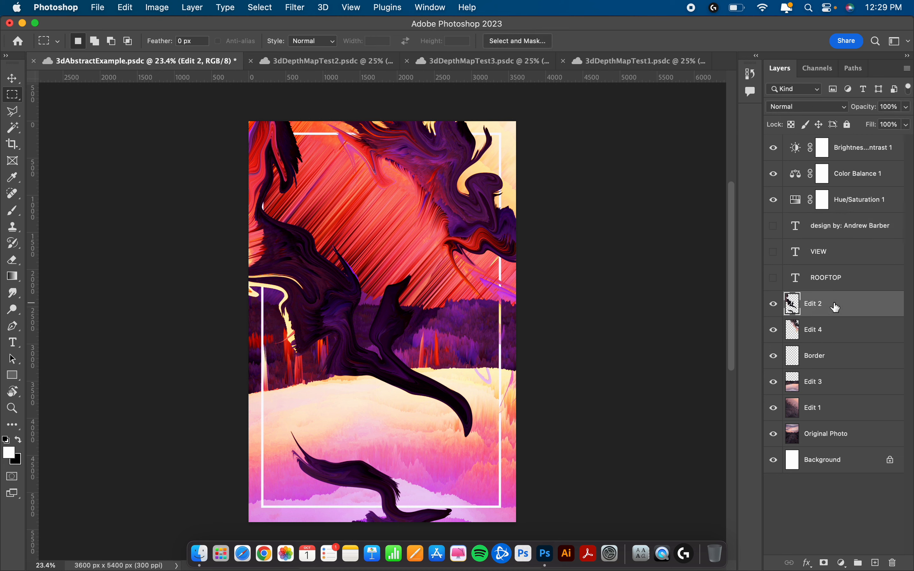
left_click(815, 331)
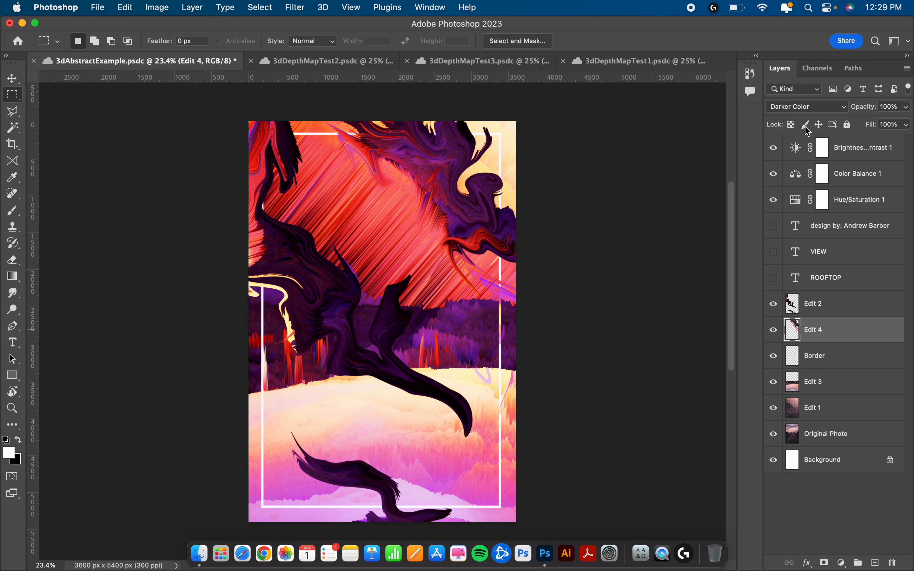
left_click(813, 307)
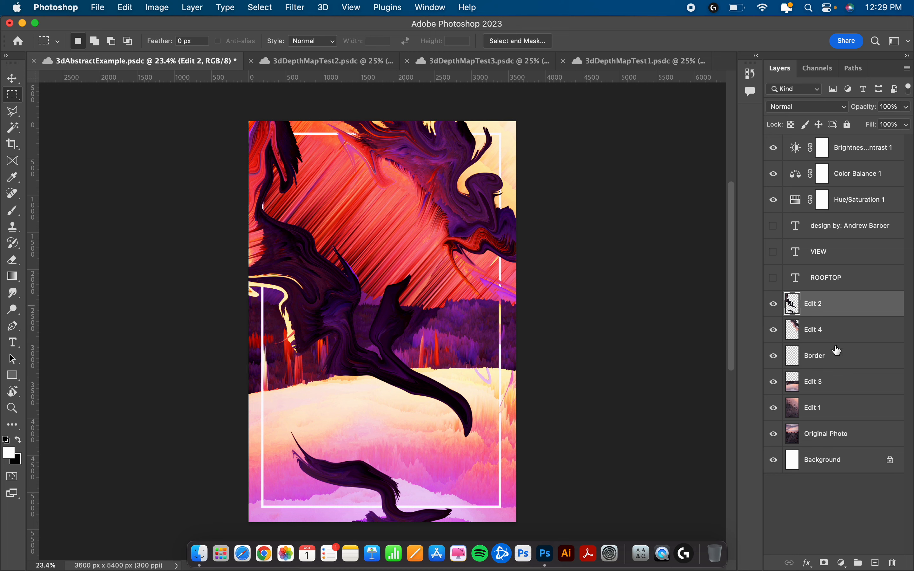
Show the ROOFTOP and VIEW title layers and the design credit text layer
left_click(774, 278)
left_click(774, 260)
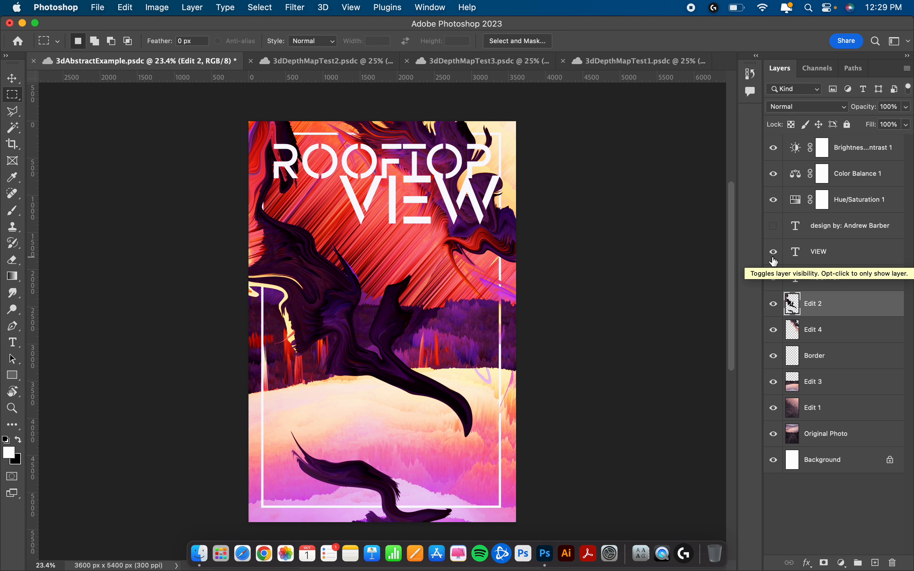
left_click(774, 226)
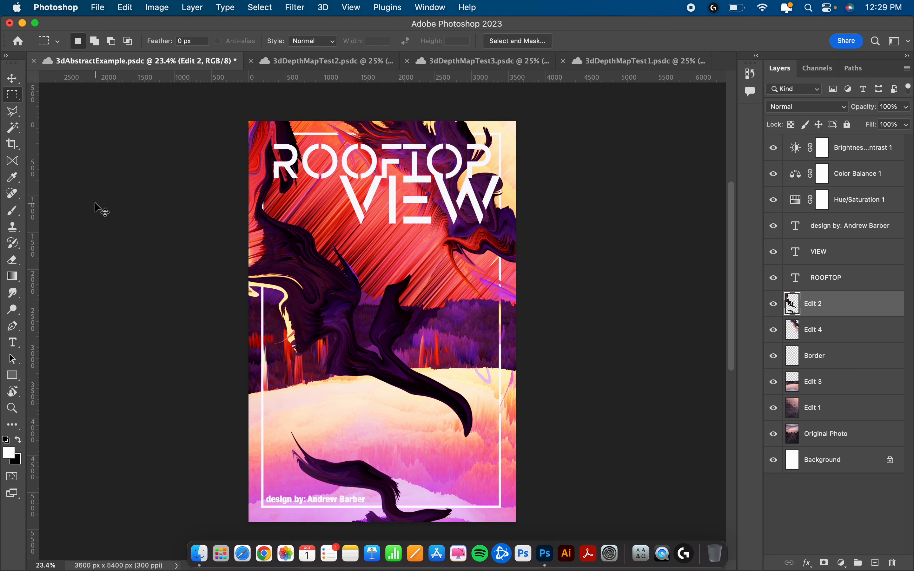
Save and close all the open example poster documents
key("super+s")
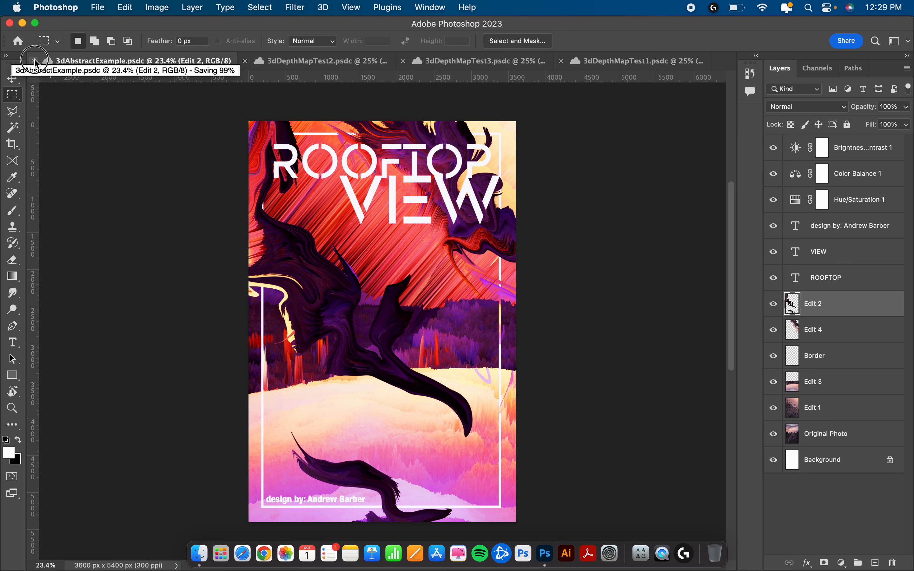
left_click(33, 61)
left_click(33, 61)
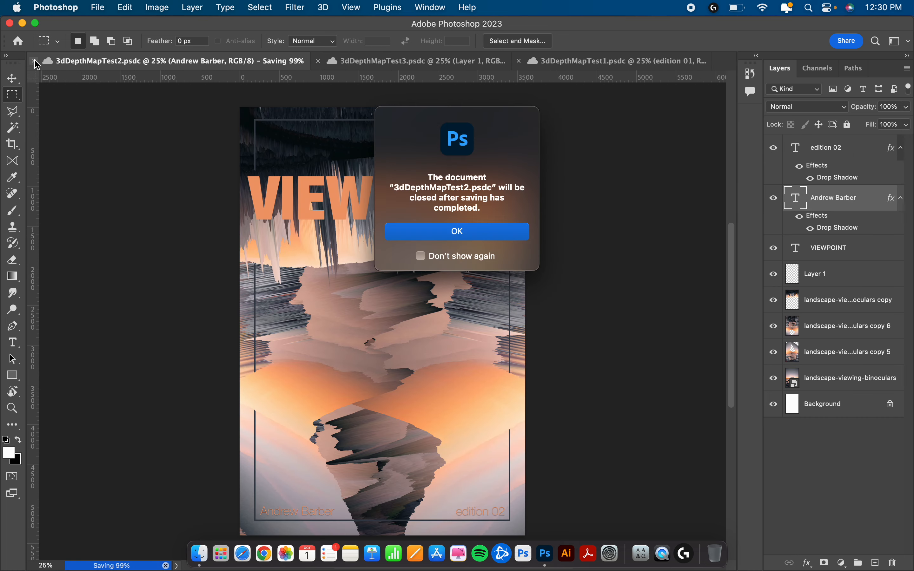
left_click(425, 231)
key("super+s")
left_click(34, 61)
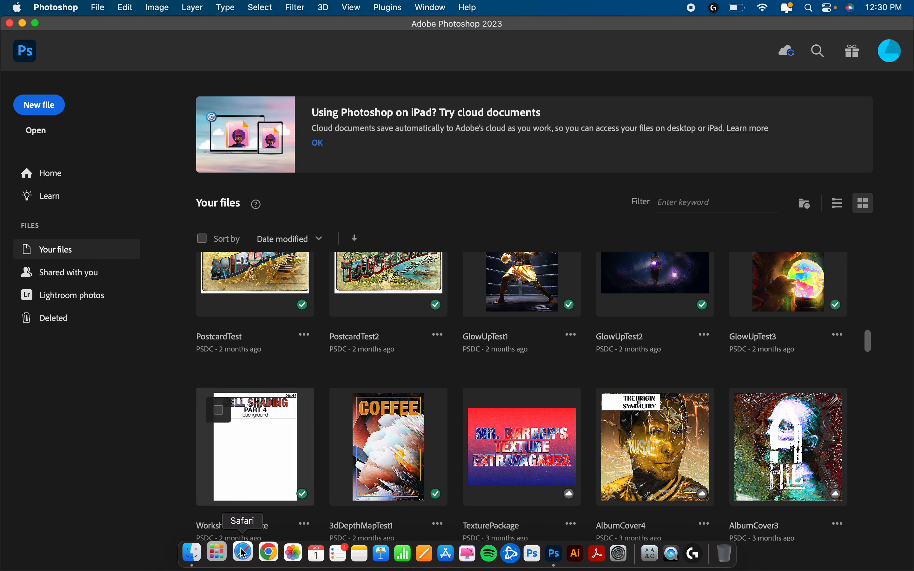
Switch to Safari and open the stock photo site burst.shopify.com
left_click(244, 553)
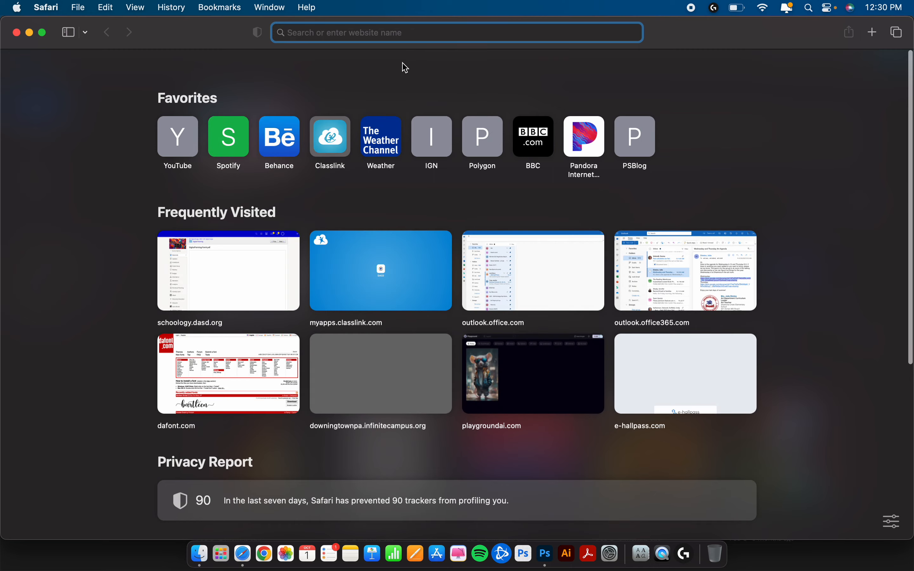
type("burst.shopify.com")
key("Return")
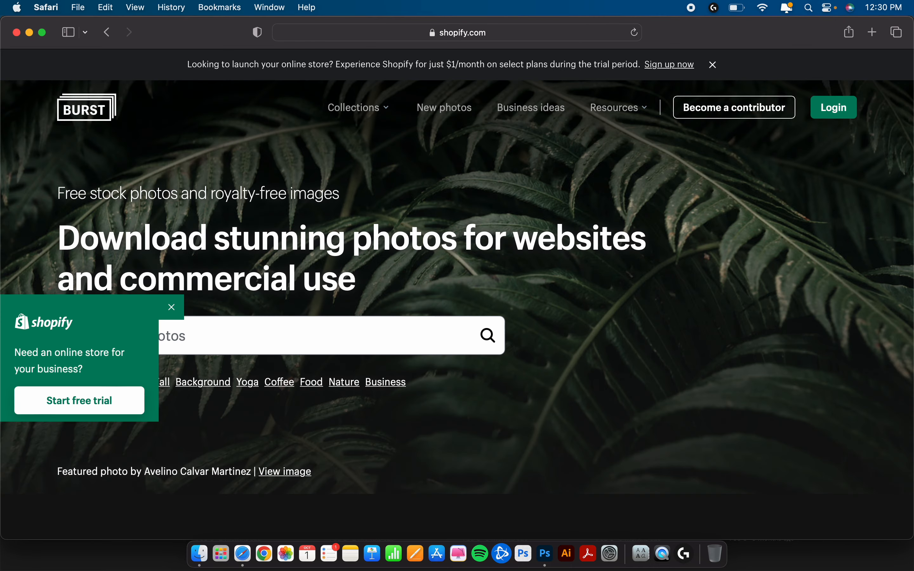
Enter burst.shopify.com as the web address again without loading it
left_click(489, 34)
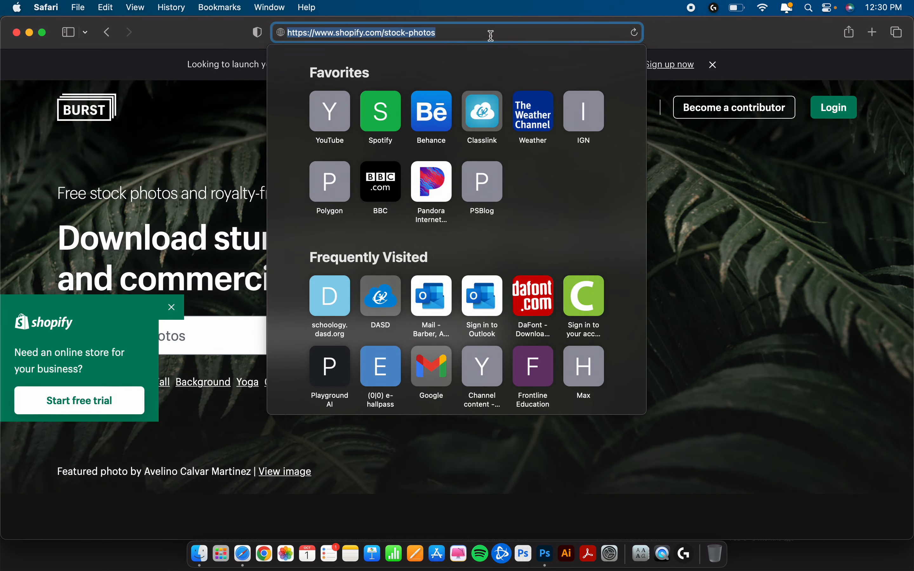
type("burst.shopify.com")
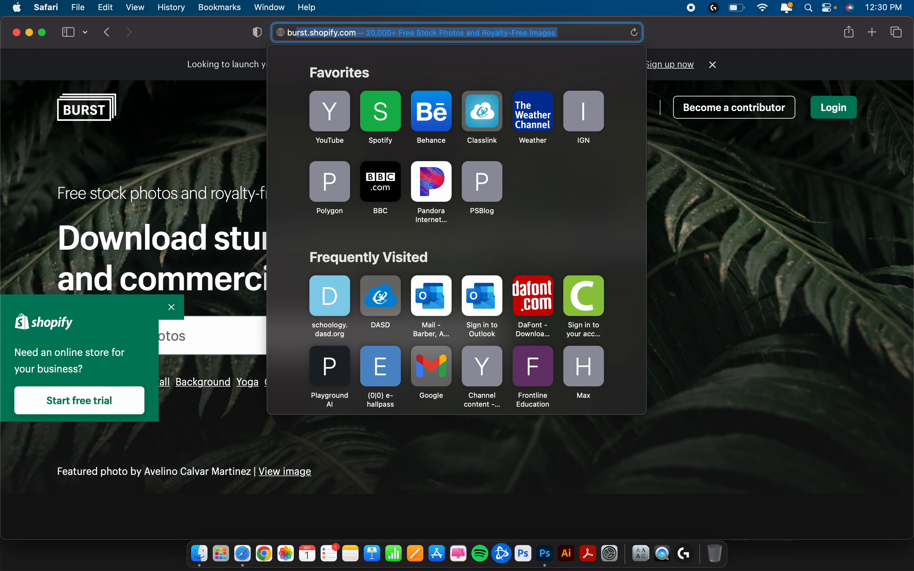
left_click(360, 34)
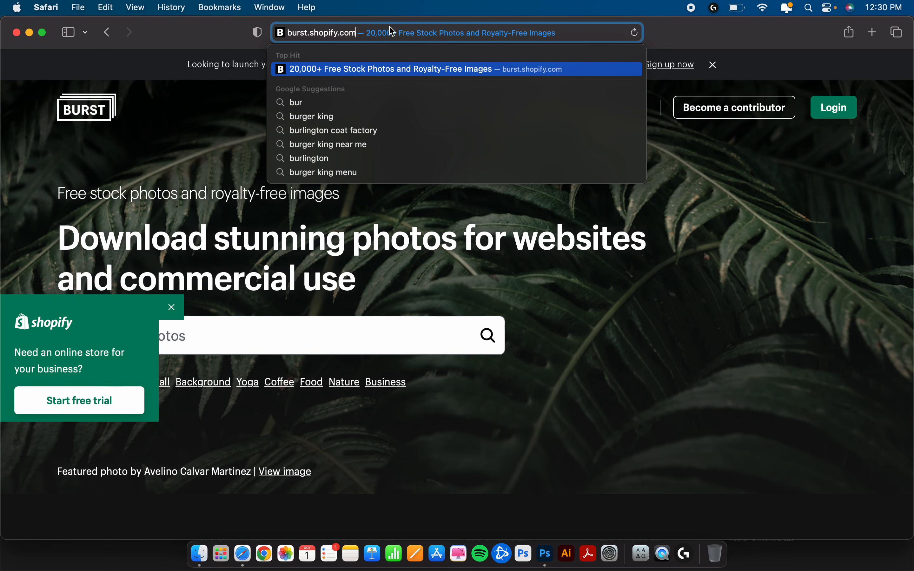
Load burst.shopify.com and dismiss the Shopify free-trial promotion
key("Return")
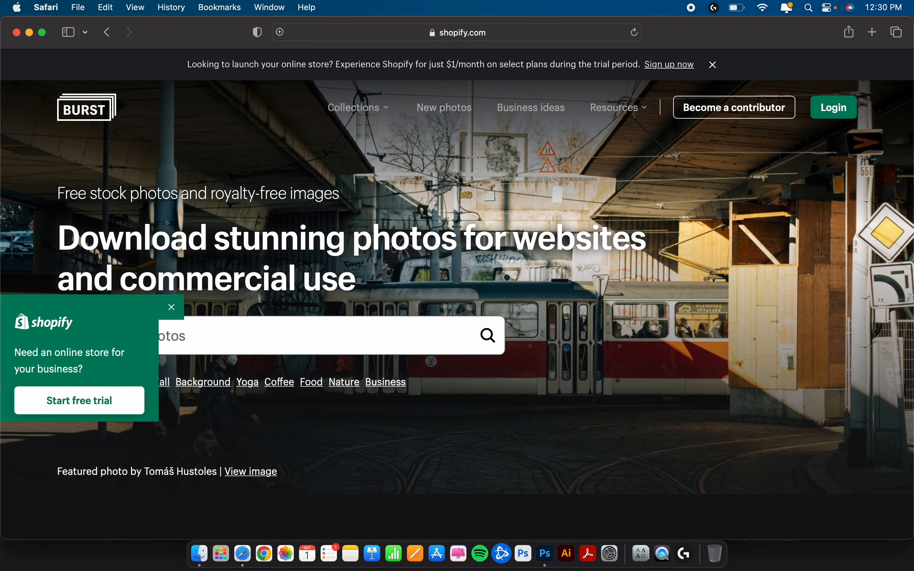
left_click(172, 307)
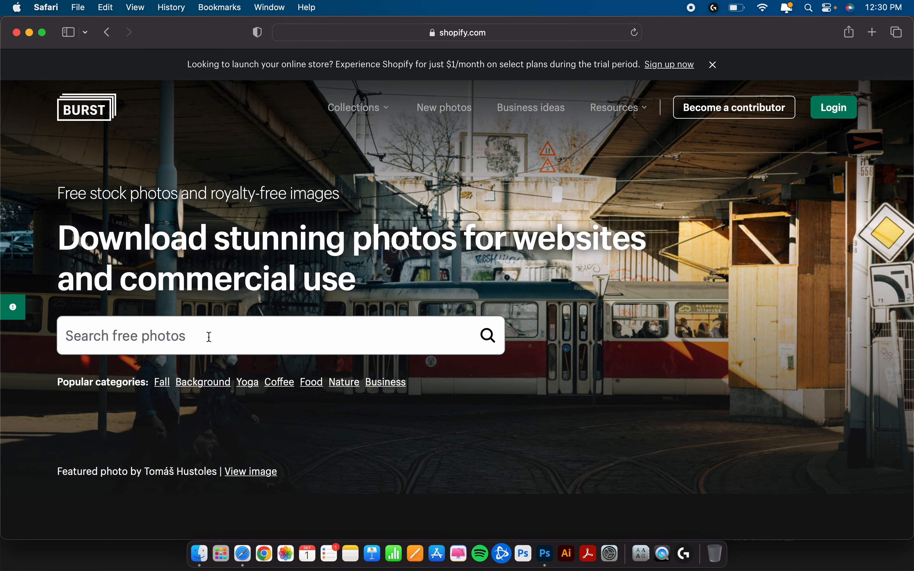
Look through the photo categories on the home page and open the full list of photo collections
scroll(212, 333, "down", 4)
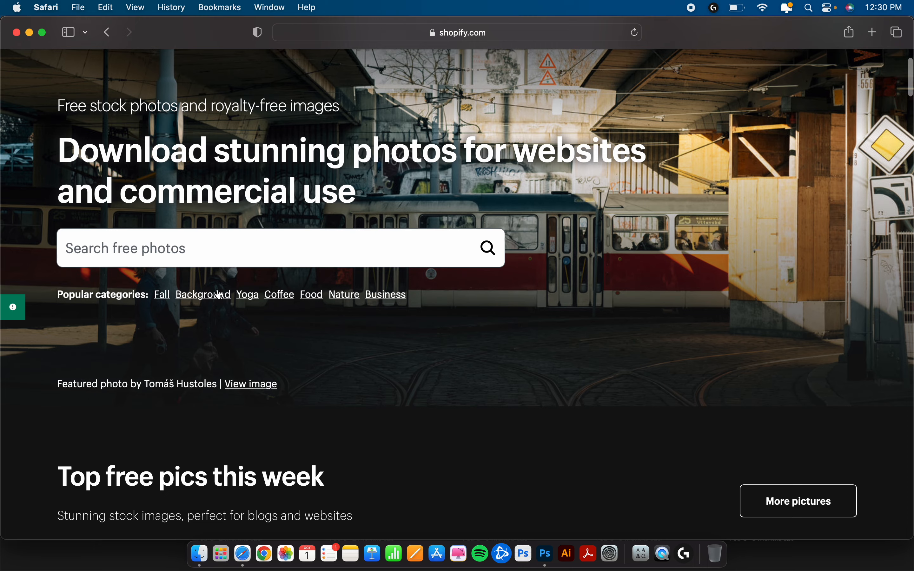
scroll(333, 363, "down", 15)
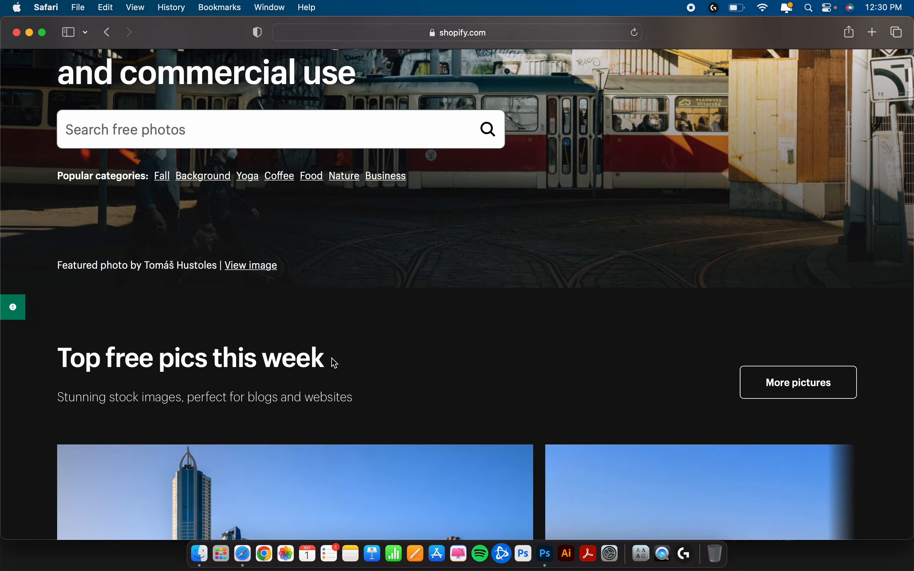
scroll(334, 363, "down", 20)
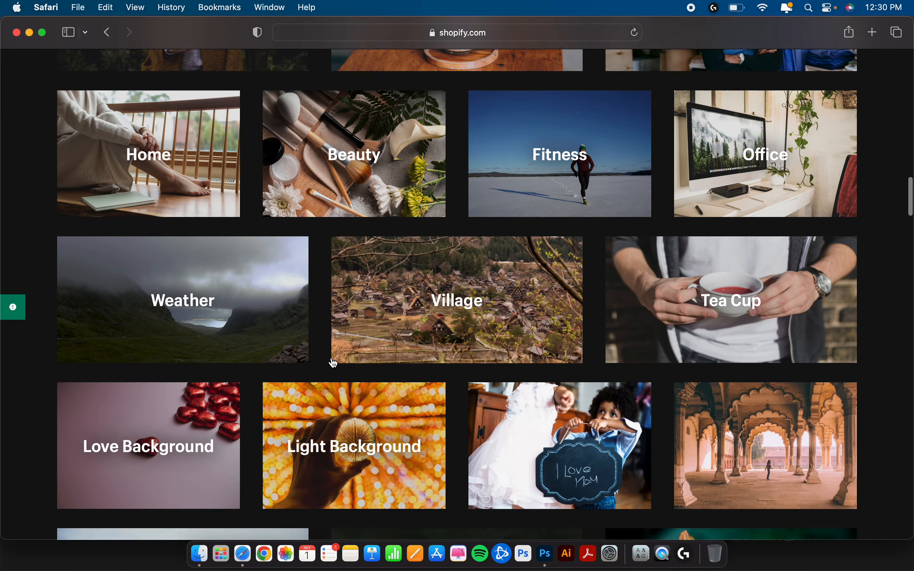
scroll(334, 363, "down", 20)
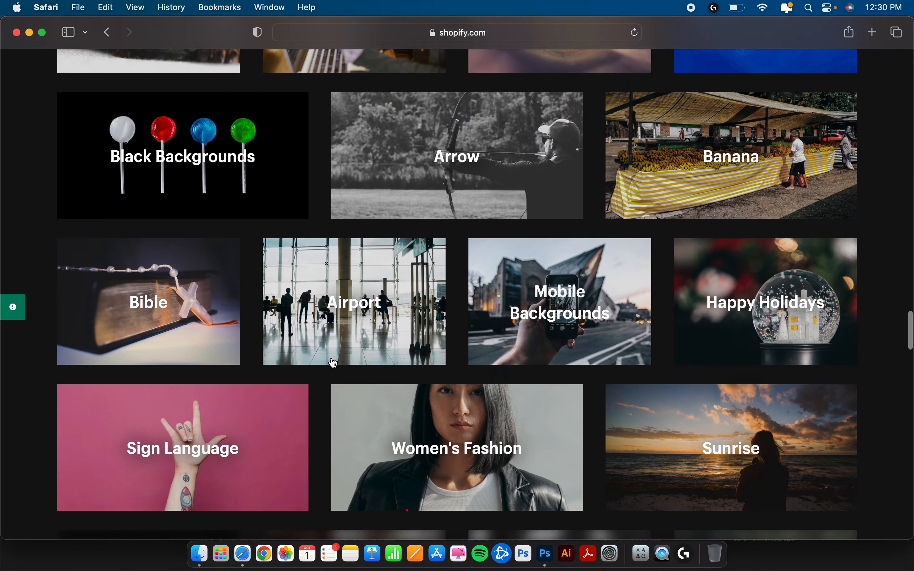
scroll(334, 363, "down", 3)
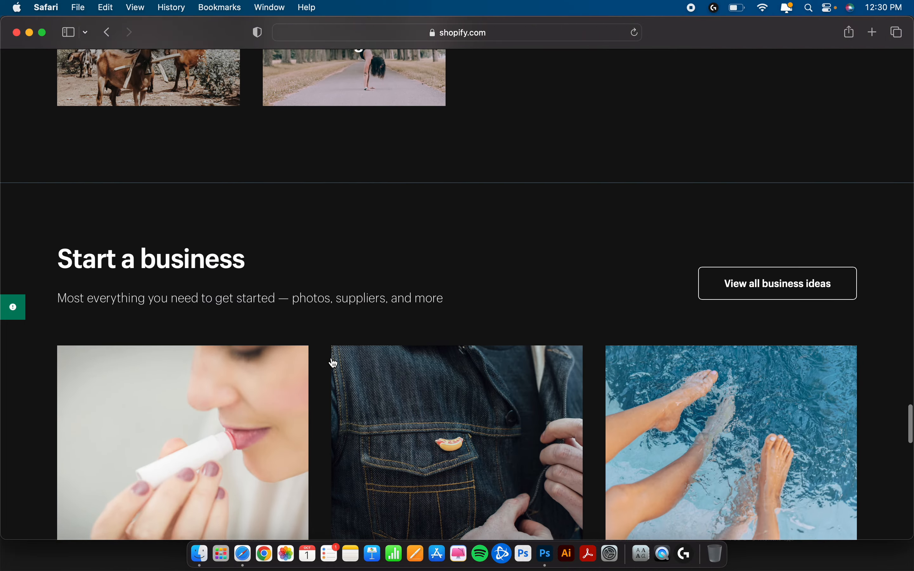
scroll(334, 363, "up", 20)
scroll(334, 363, "up", 20)
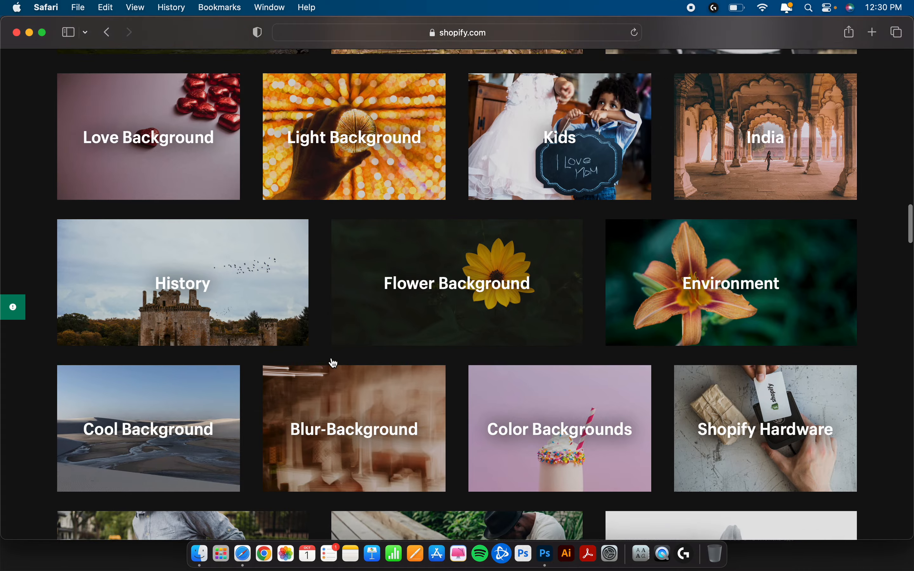
scroll(334, 364, "up", 5)
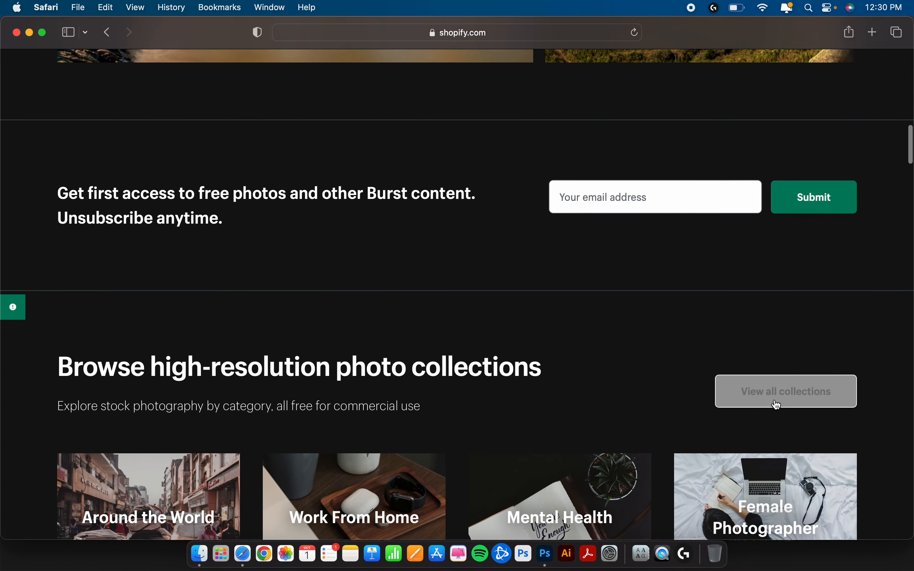
left_click(785, 397)
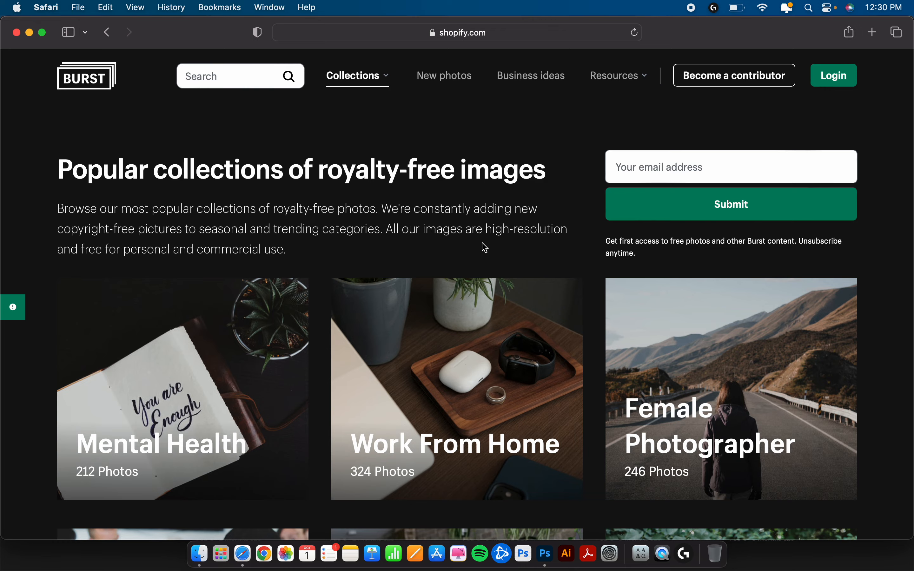
Find the Urban Life collection among the popular collections and open it
scroll(486, 248, "down", 15)
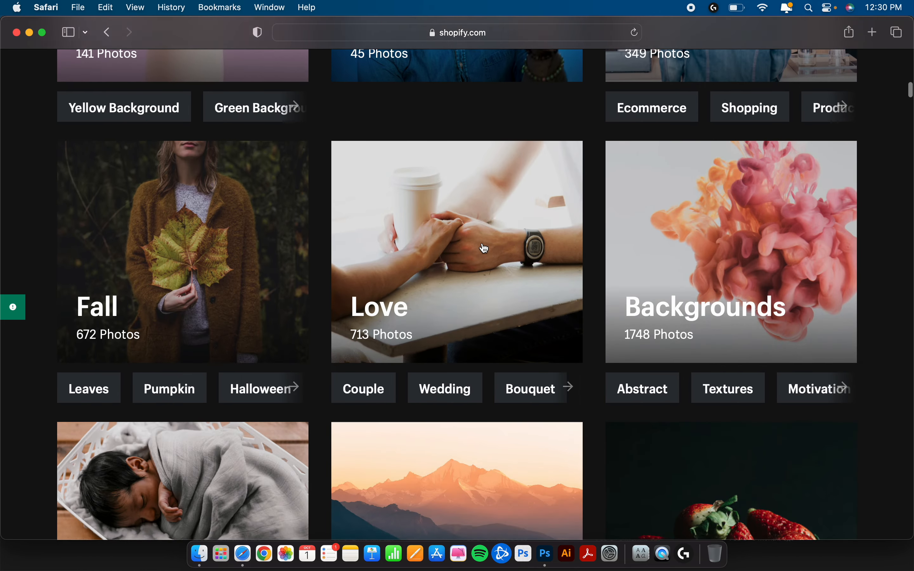
scroll(484, 248, "down", 20)
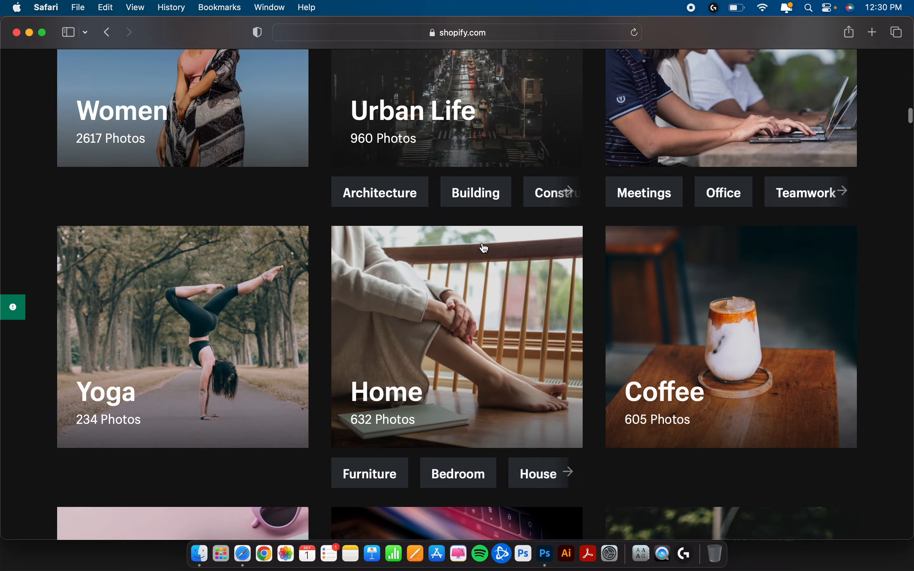
scroll(485, 248, "up", 5)
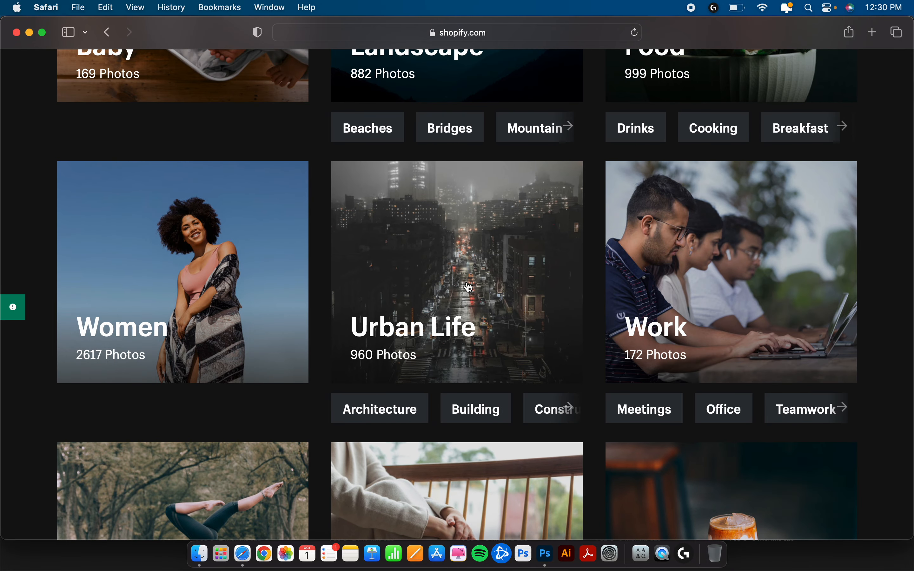
left_click(468, 287)
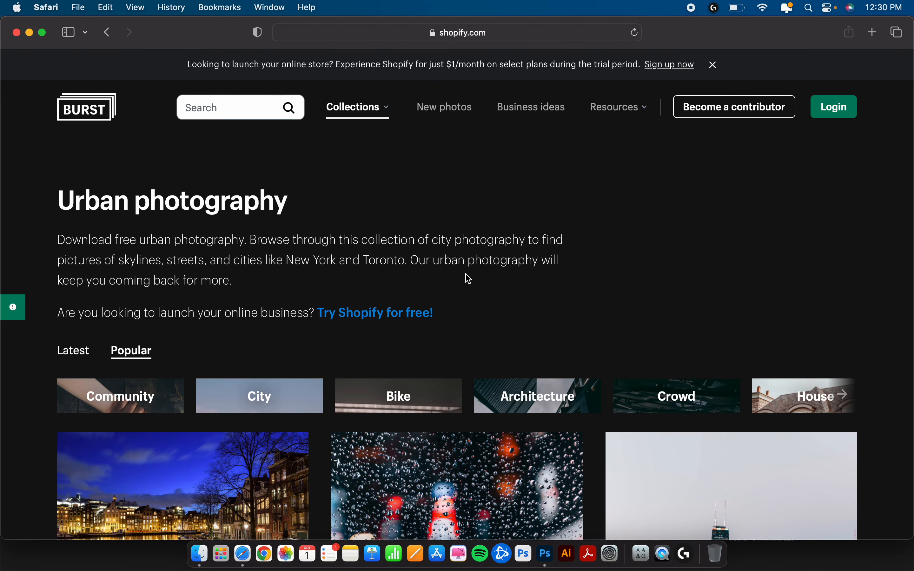
Open the Luxury category from the related categories of the urban photography collection
scroll(287, 325, "down", 2)
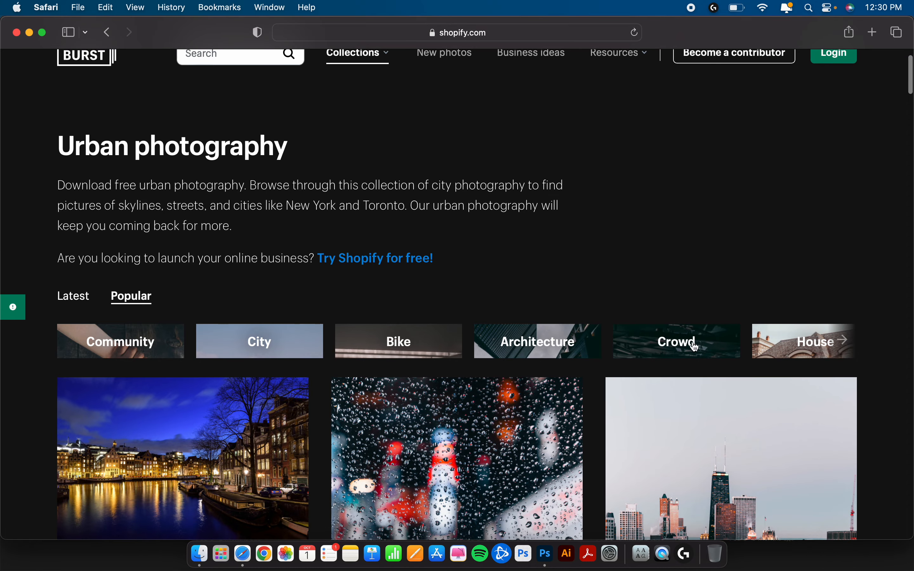
left_click(844, 342)
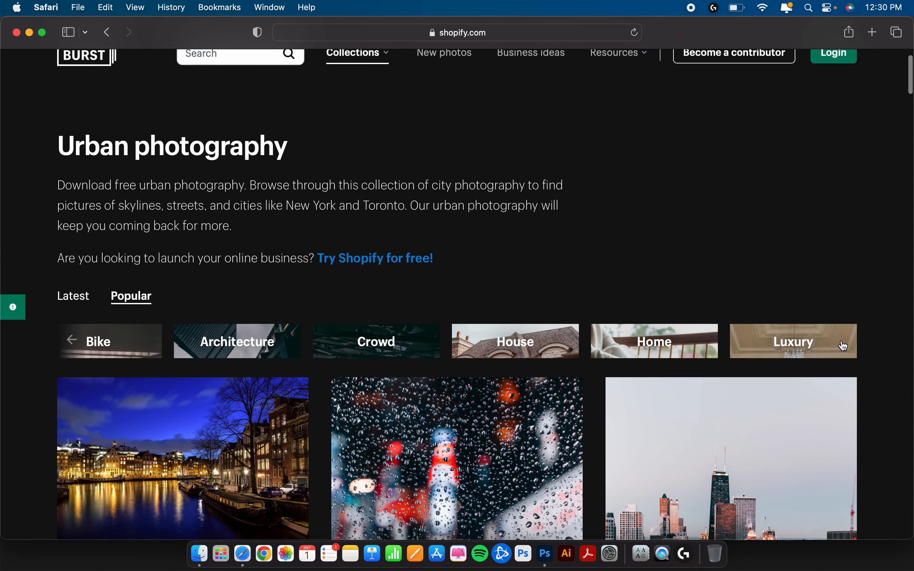
left_click(788, 348)
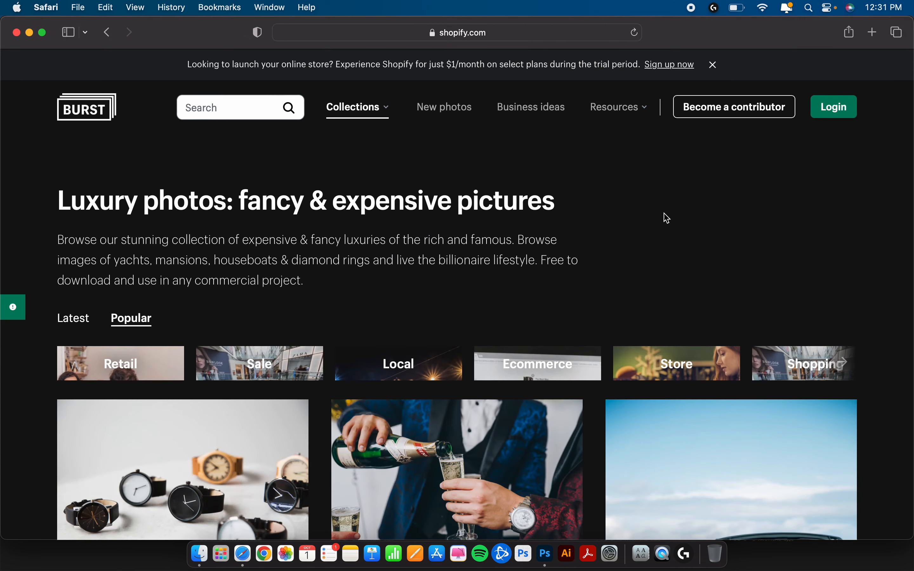
Look through the popular luxury photos for an image suited to the poster
scroll(667, 219, "down", 12)
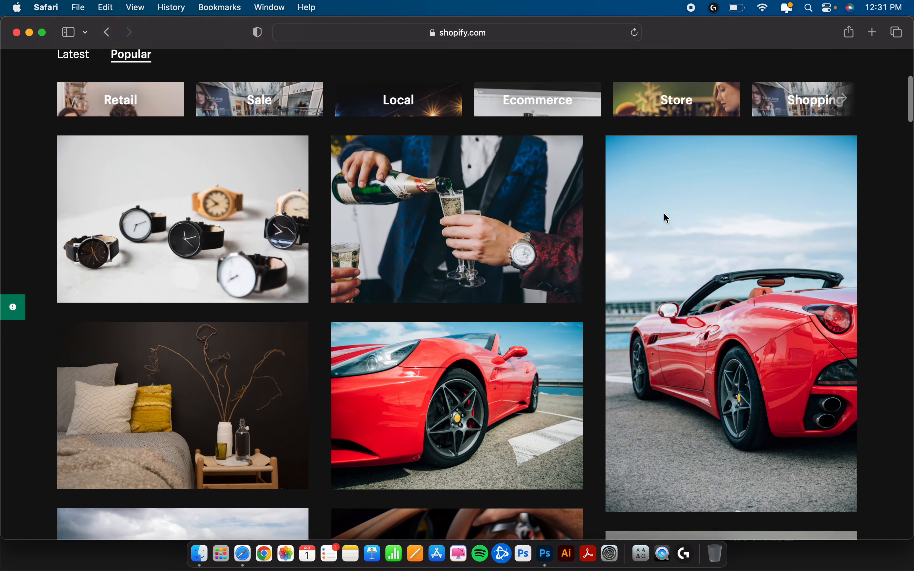
scroll(667, 218, "down", 3)
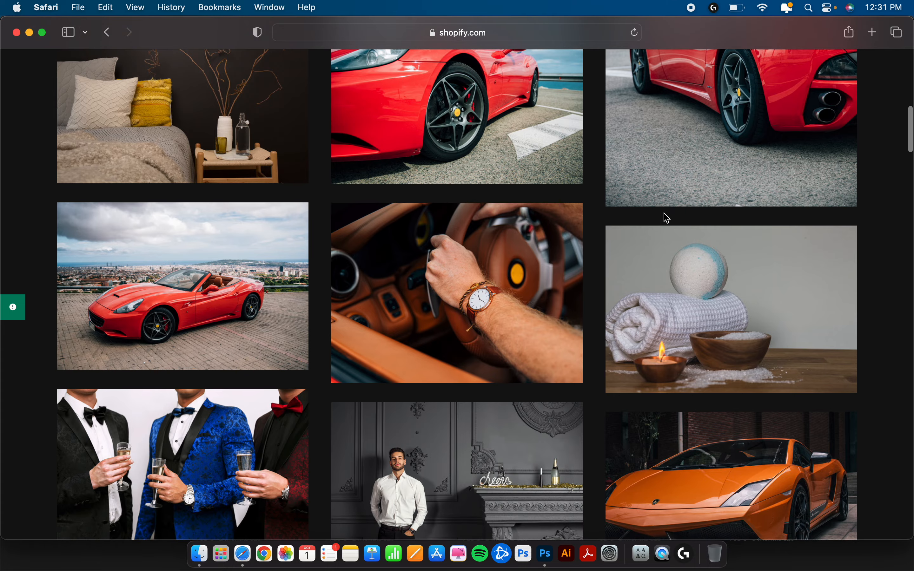
scroll(667, 218, "down", 6)
scroll(666, 218, "down", 10)
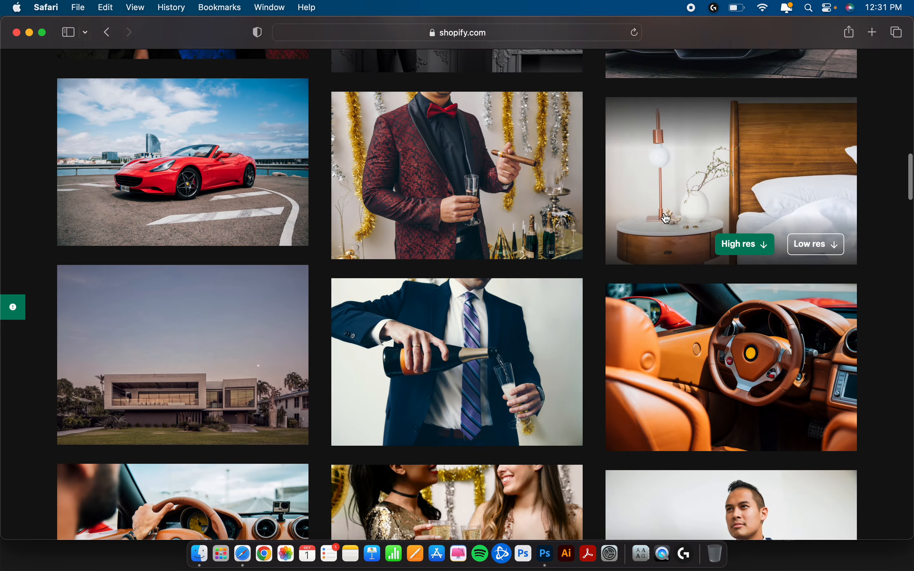
scroll(666, 218, "down", 20)
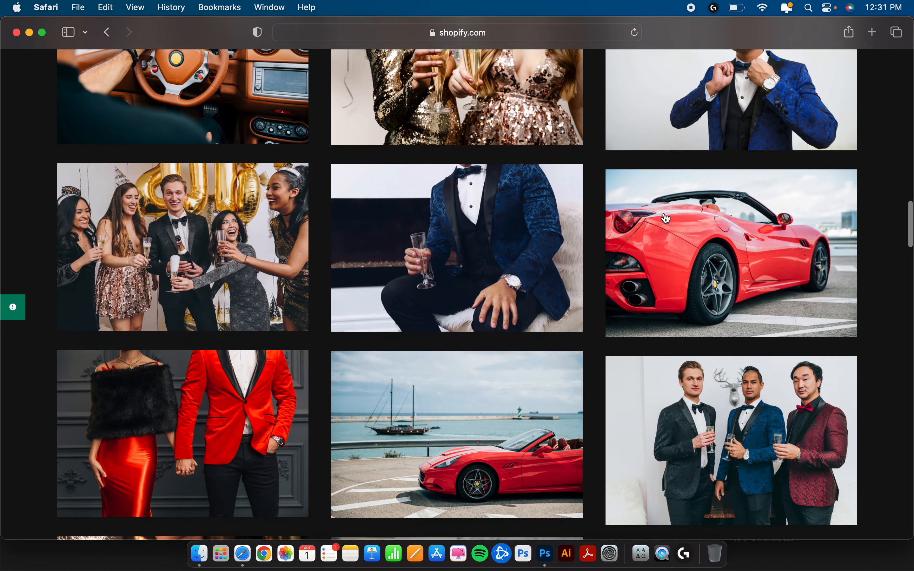
scroll(666, 219, "down", 15)
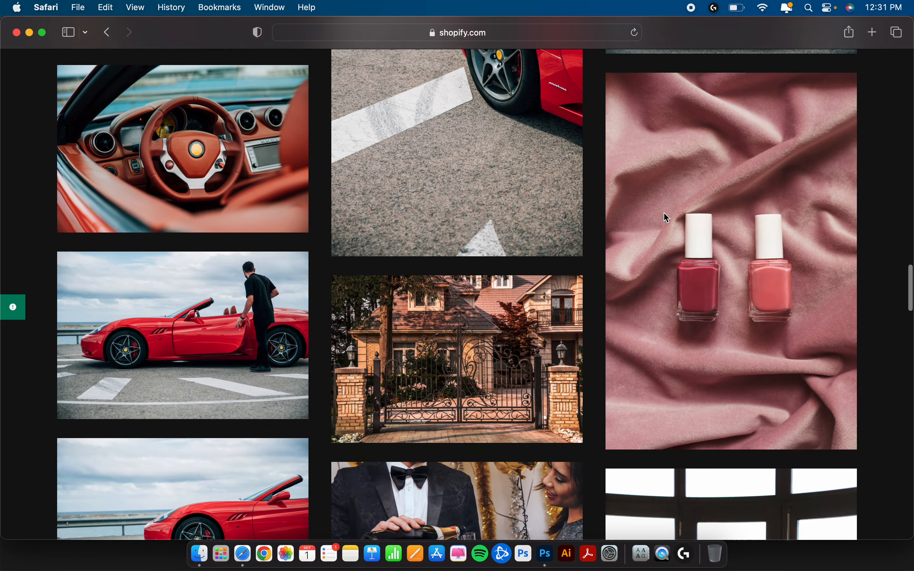
scroll(666, 218, "down", 18)
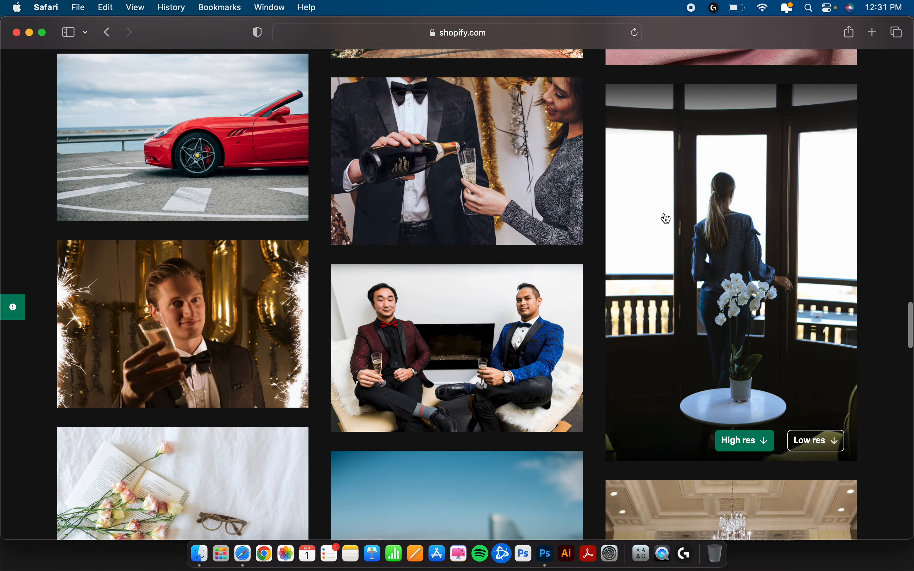
scroll(666, 219, "down", 20)
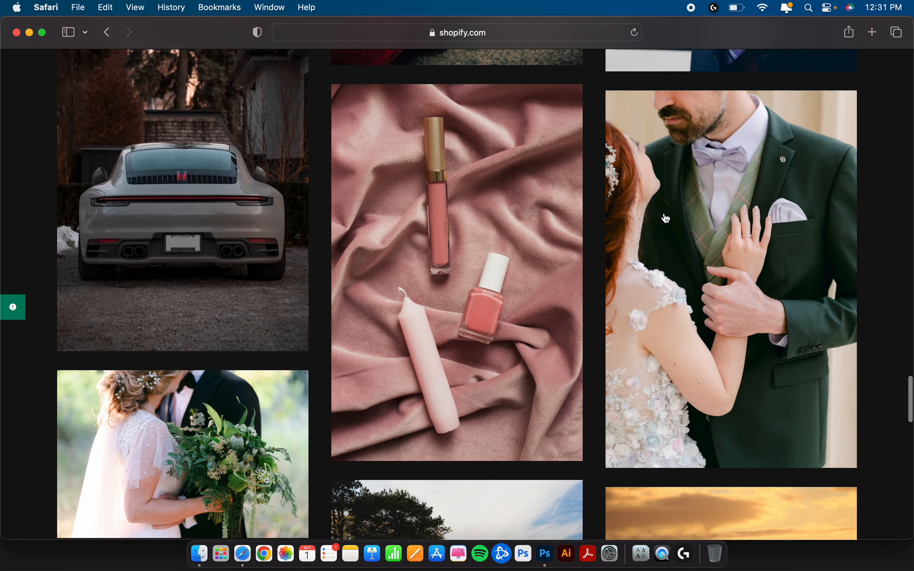
scroll(667, 218, "up", 3)
scroll(665, 218, "up", 20)
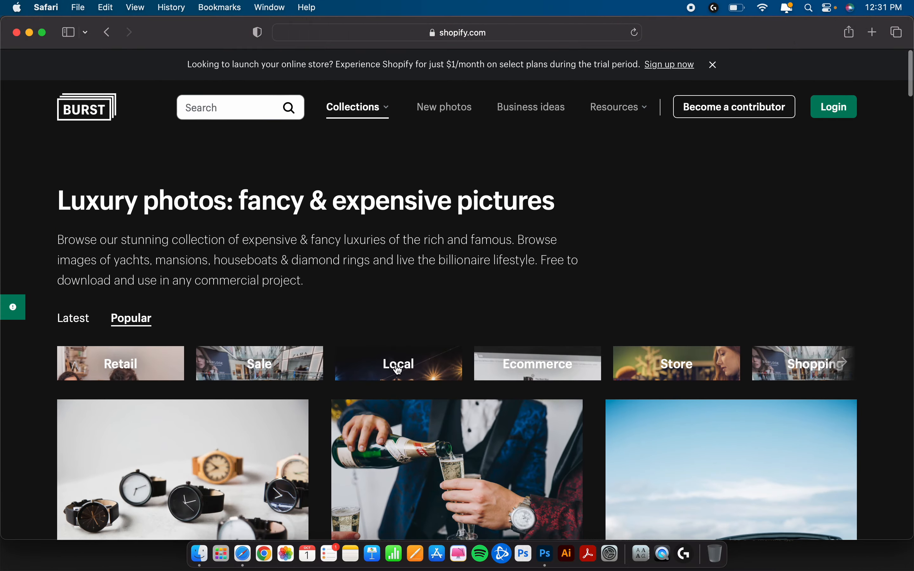
Switch to the Local photo category and browse its photos
left_click(399, 370)
scroll(508, 247, "down", 10)
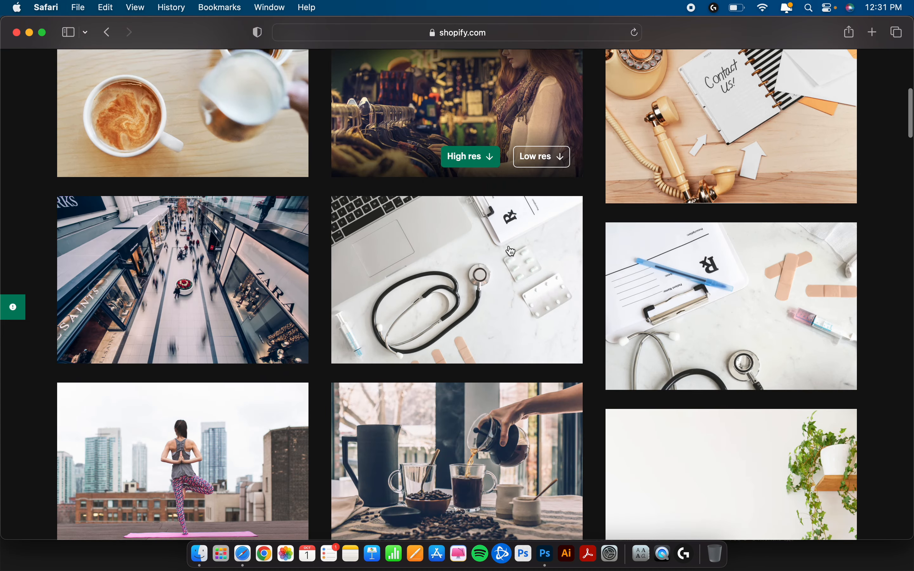
Choose the Busy Shopping Mall photo in high resolution and download it as a free photo, opening the full-size image
mouse_move(192, 258)
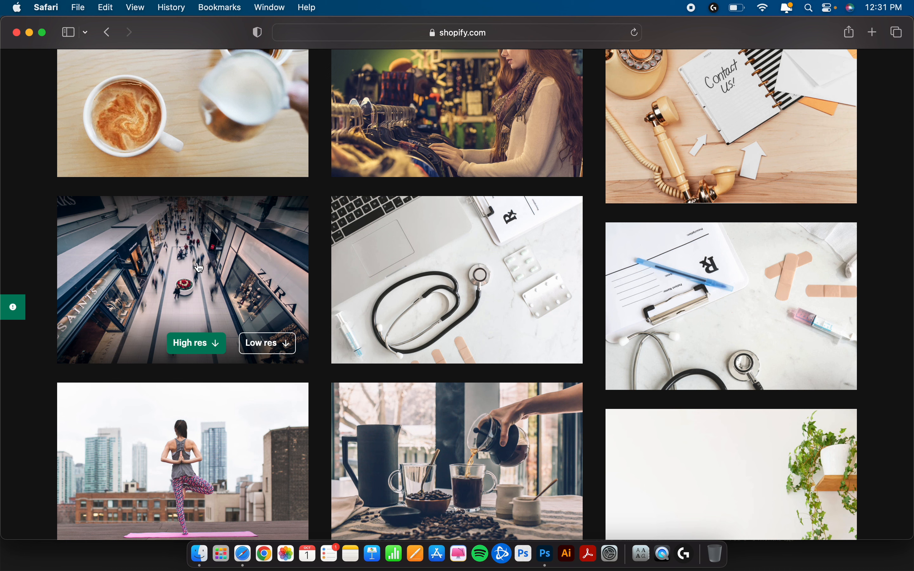
left_click(198, 349)
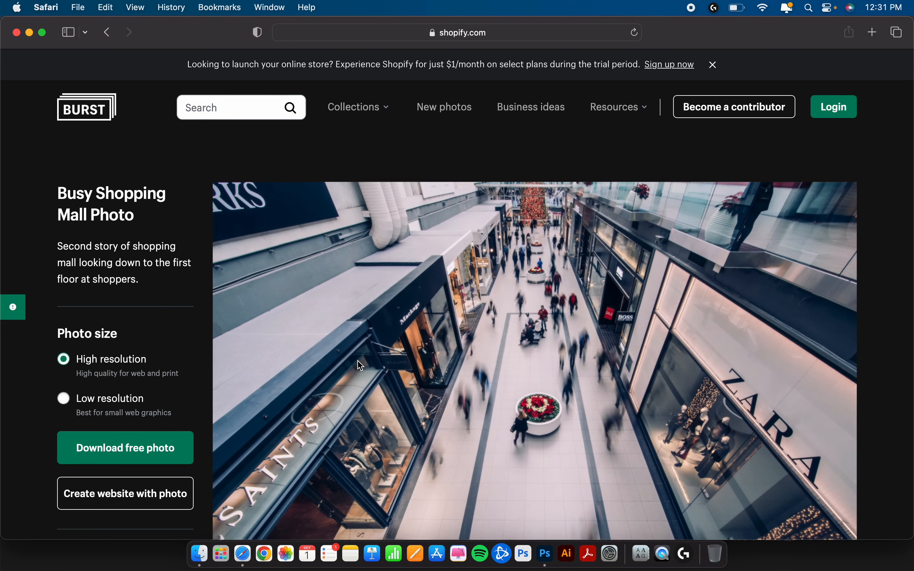
scroll(361, 366, "down", 5)
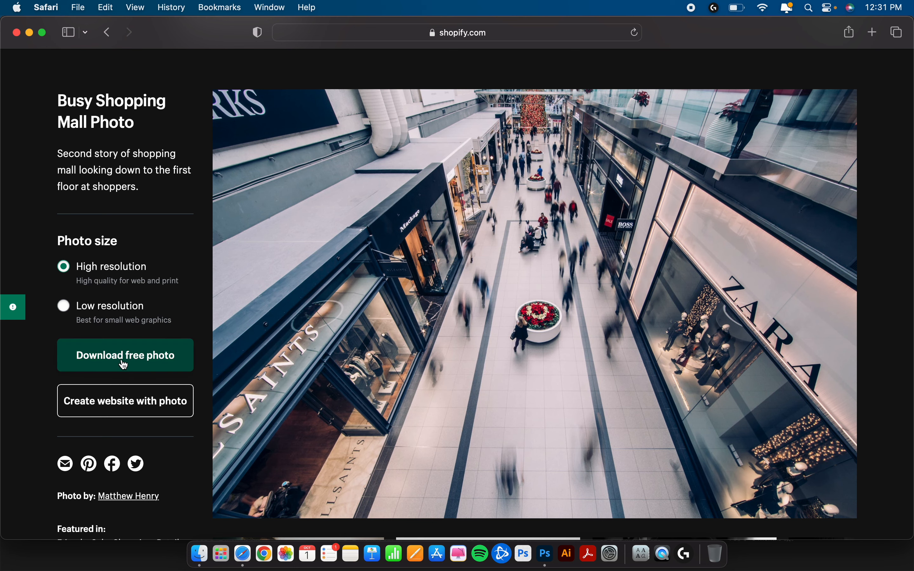
left_click(153, 366)
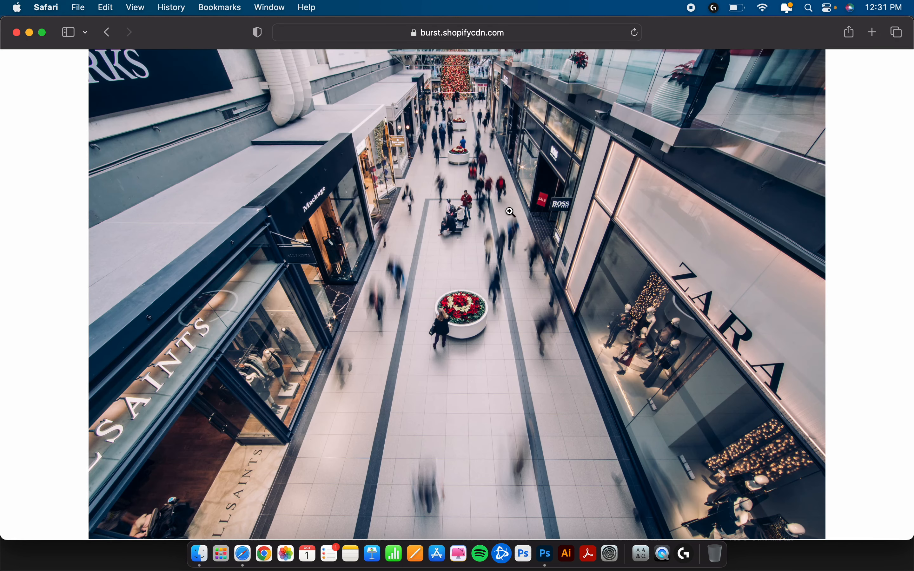
Examine the detail of the shopping mall image at full size, including its edges and floor, and return to the fitted view
left_click(461, 183)
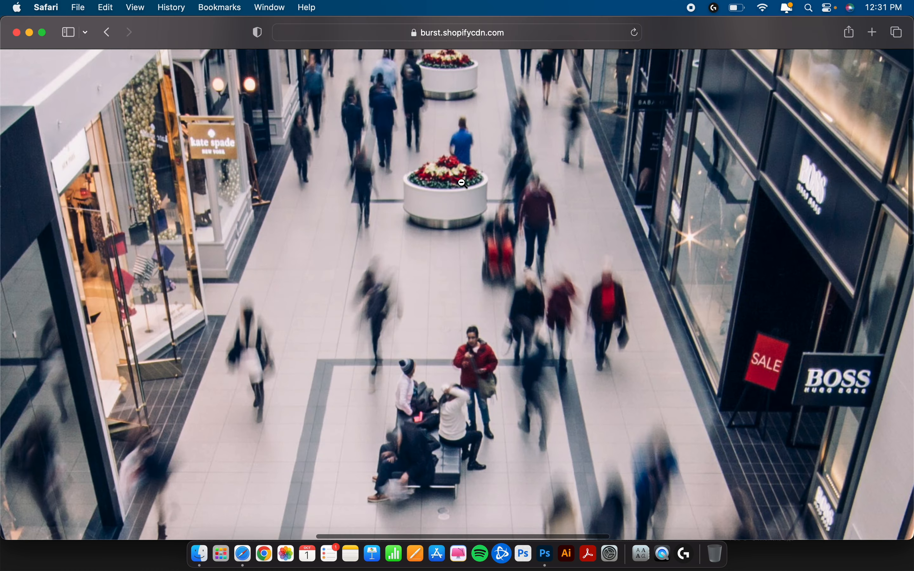
scroll(462, 183, "down", 5)
scroll(461, 183, "right", 10)
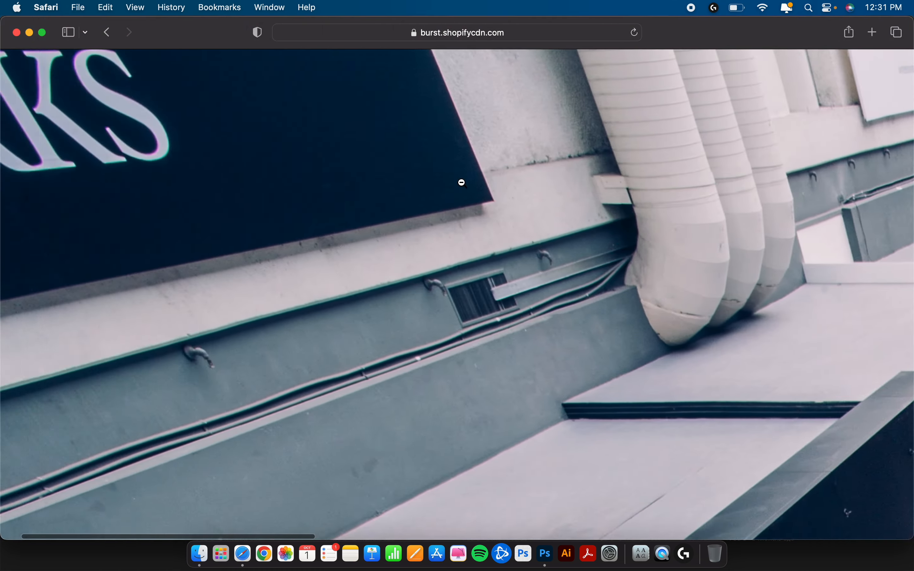
scroll(462, 183, "down", 15)
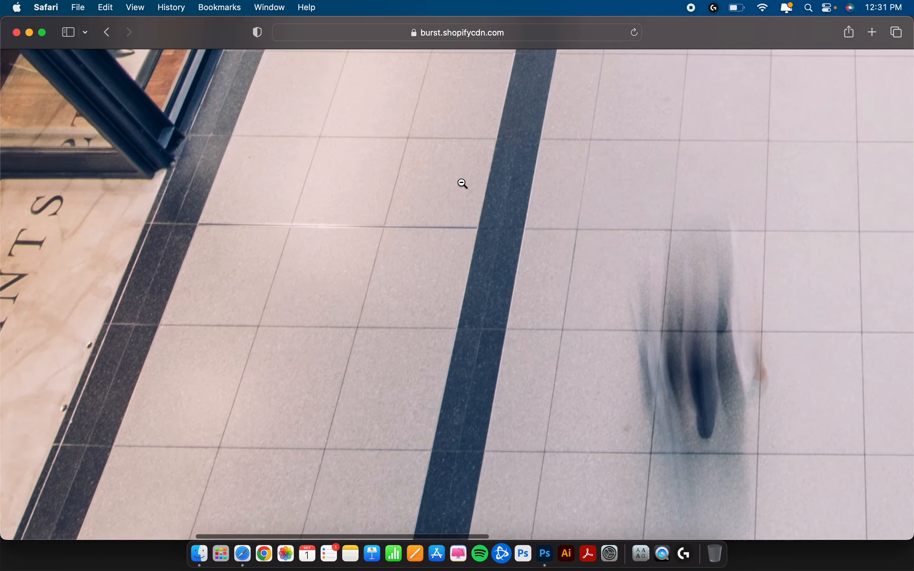
left_click(462, 184)
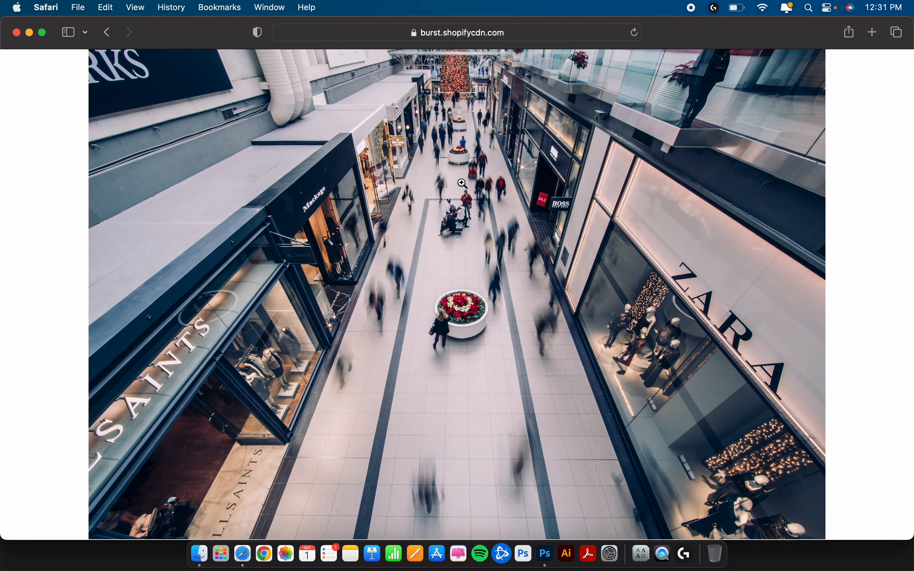
Save the shopping mall image to the Desktop as busy-shopping-mall, minimize the browser and switch to Photoshop
right_click(452, 249)
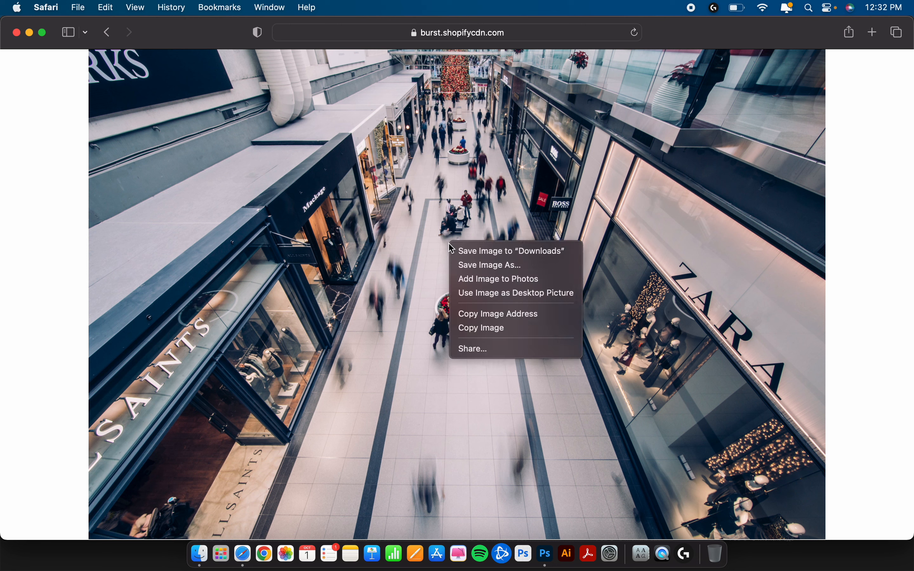
left_click(568, 266)
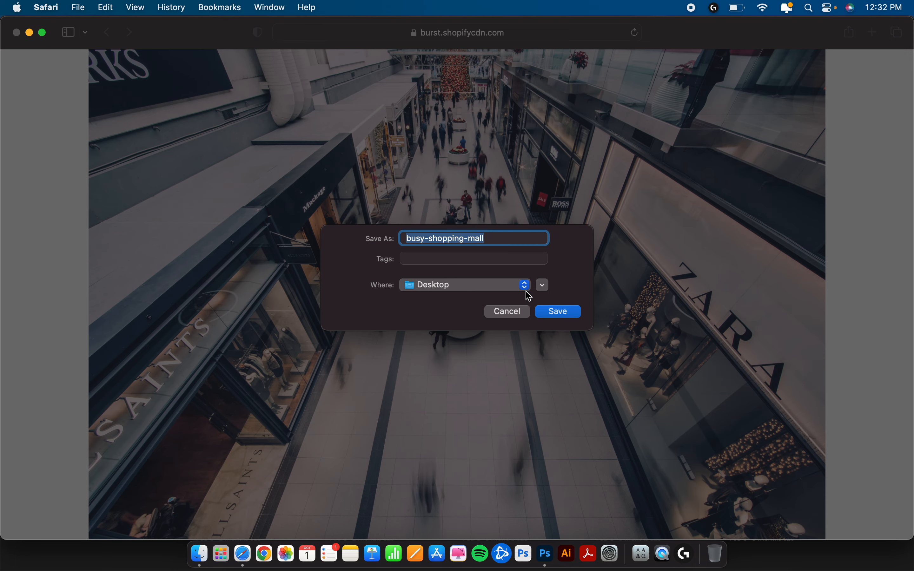
left_click(552, 313)
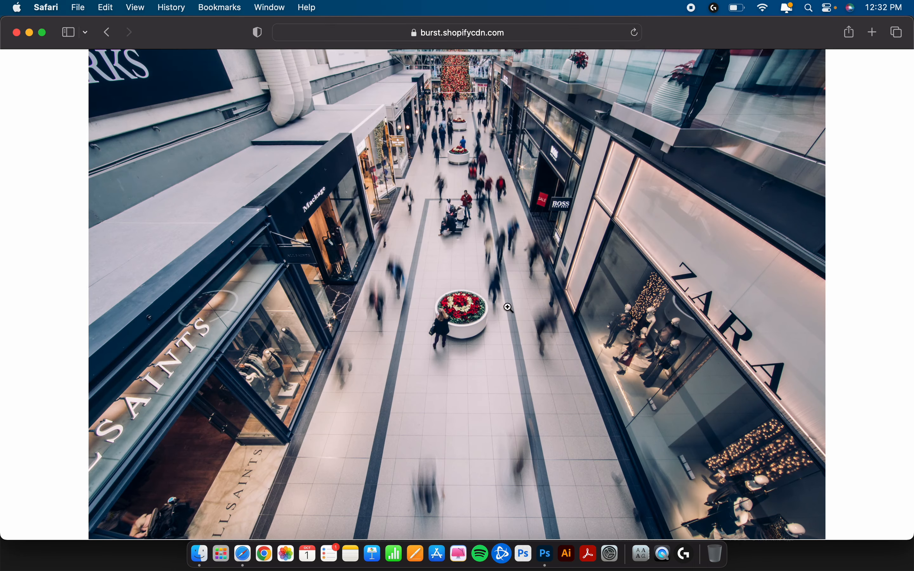
left_click(30, 32)
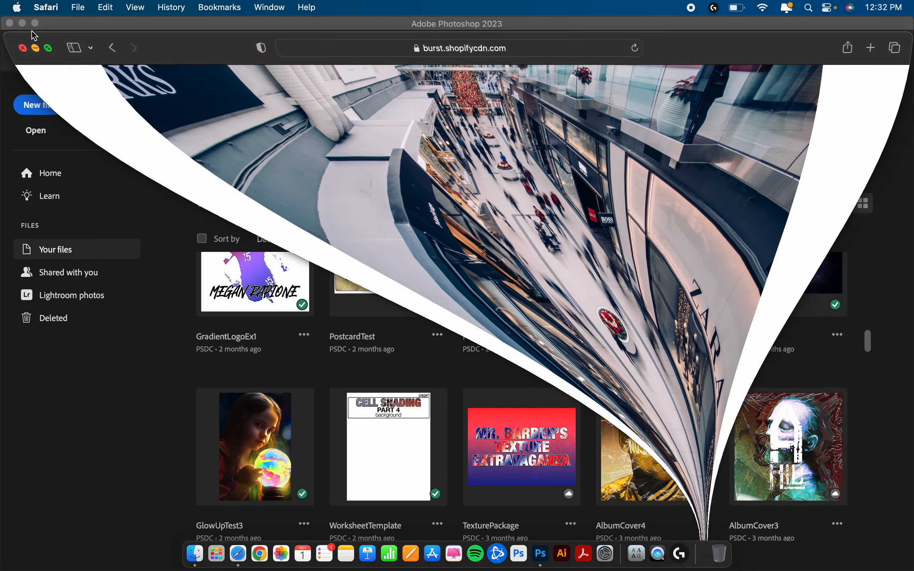
left_click(162, 25)
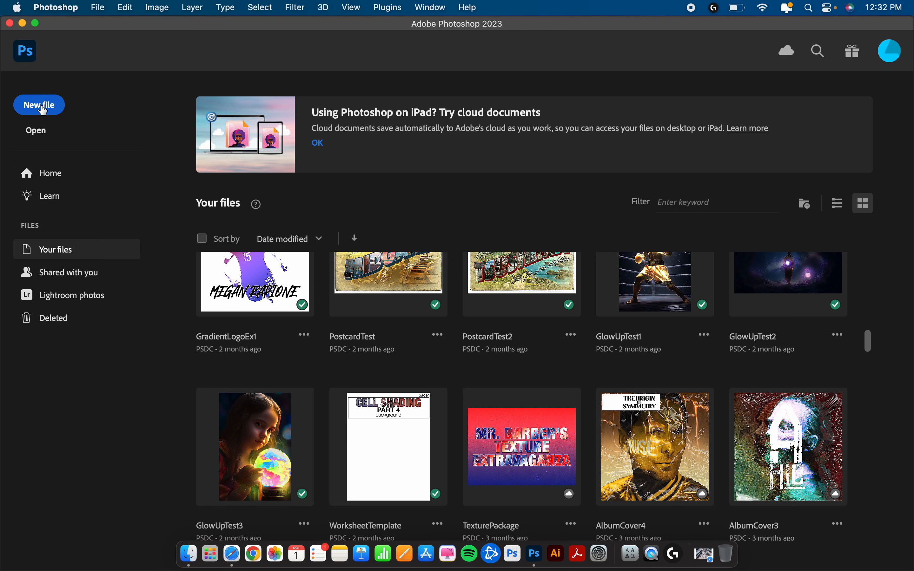
Start a new document measured in inches, 12 wide by 18 high, with a resolution of 300 pixels/inch
left_click(53, 112)
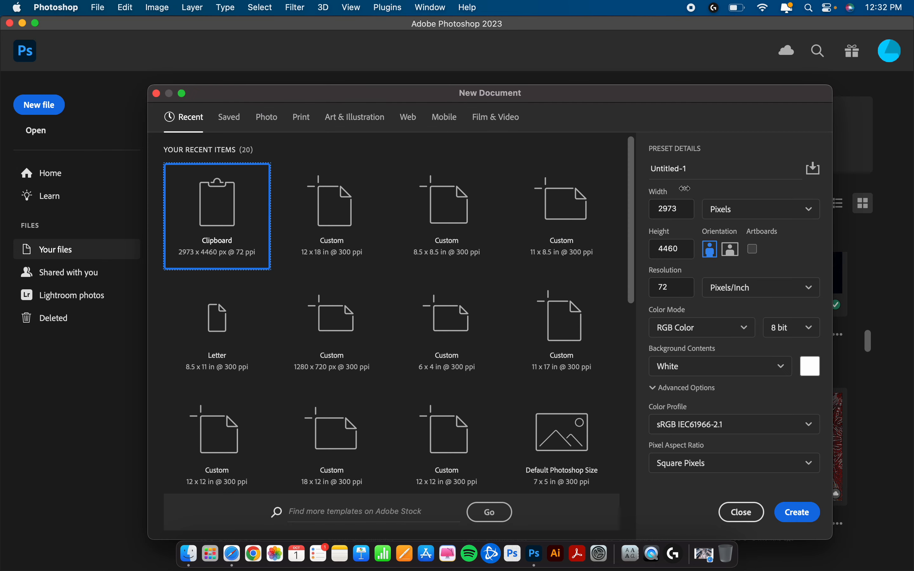
left_click(753, 213)
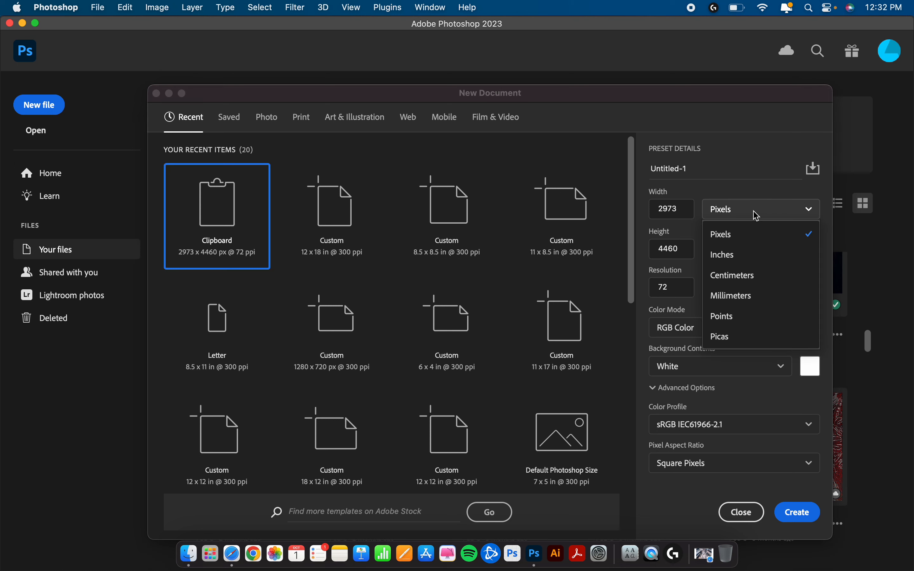
left_click(725, 255)
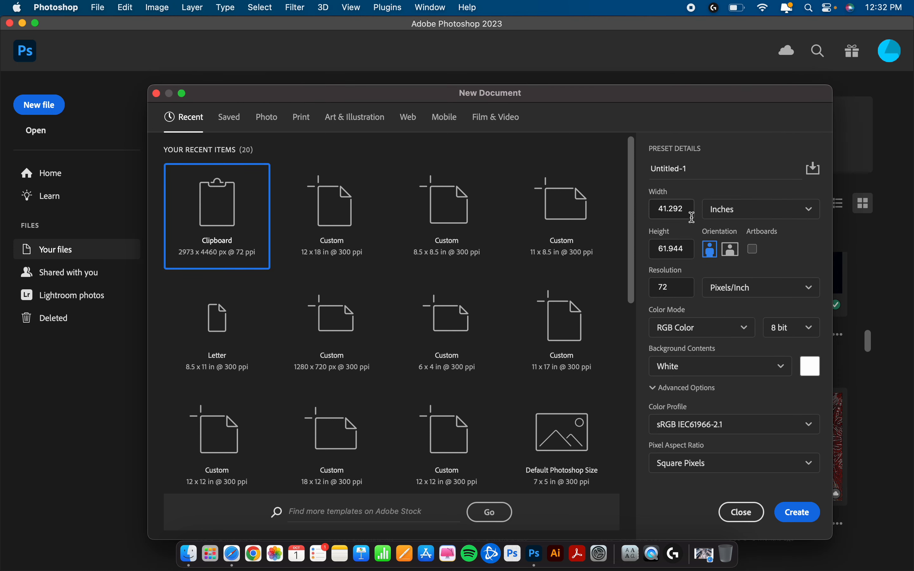
left_click(679, 207)
type("12")
left_click(649, 249)
type("18")
key("Tab")
key("Tab")
left_click(661, 281)
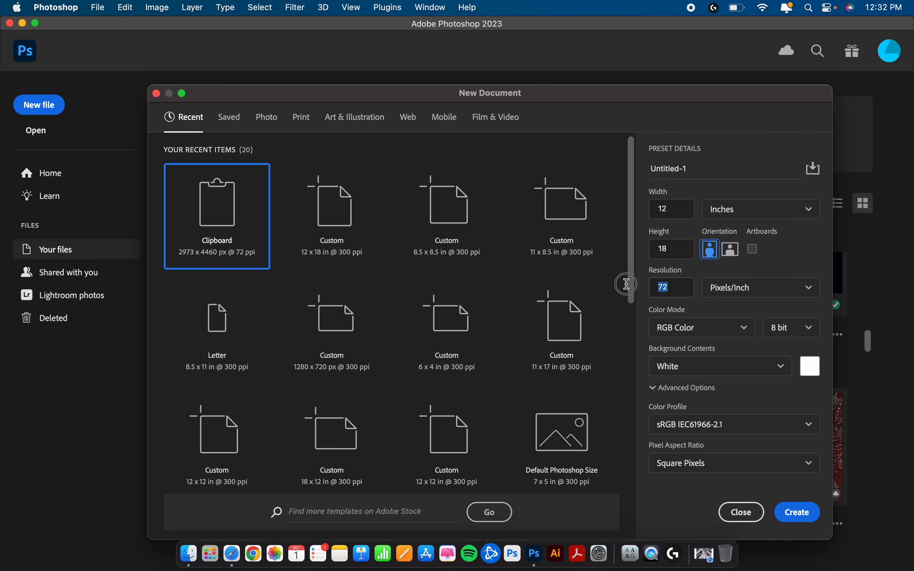
type("300")
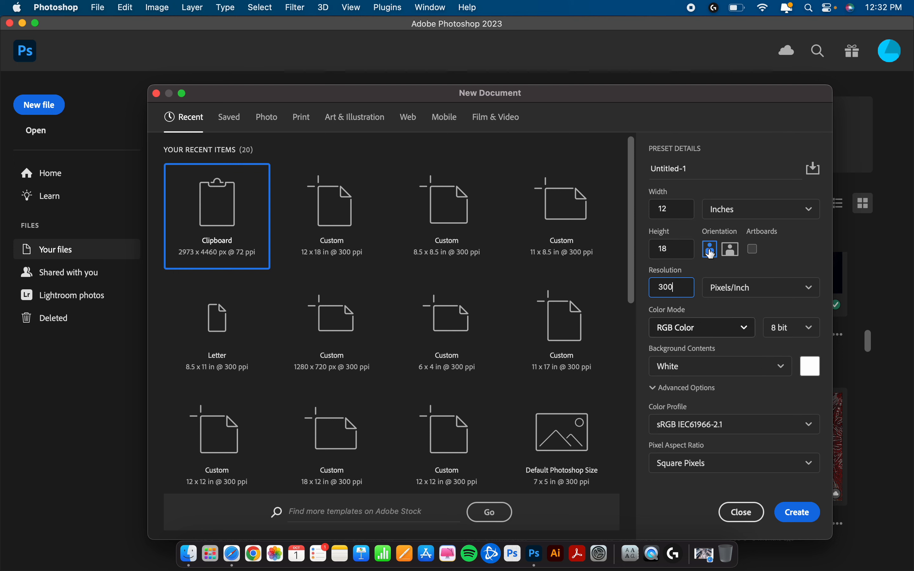
Name the new document PosterDesign and create it
left_click_drag(703, 170, 638, 169)
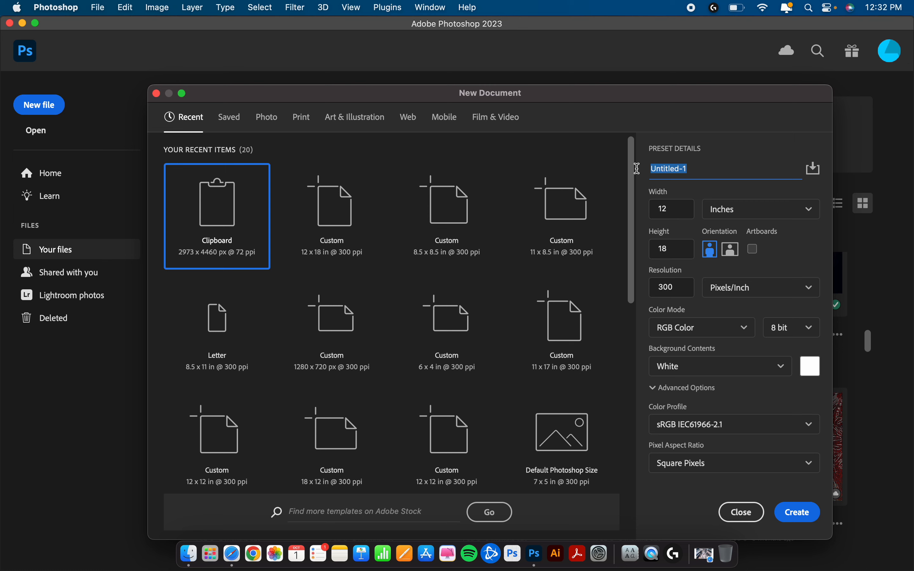
type("PosterDesign")
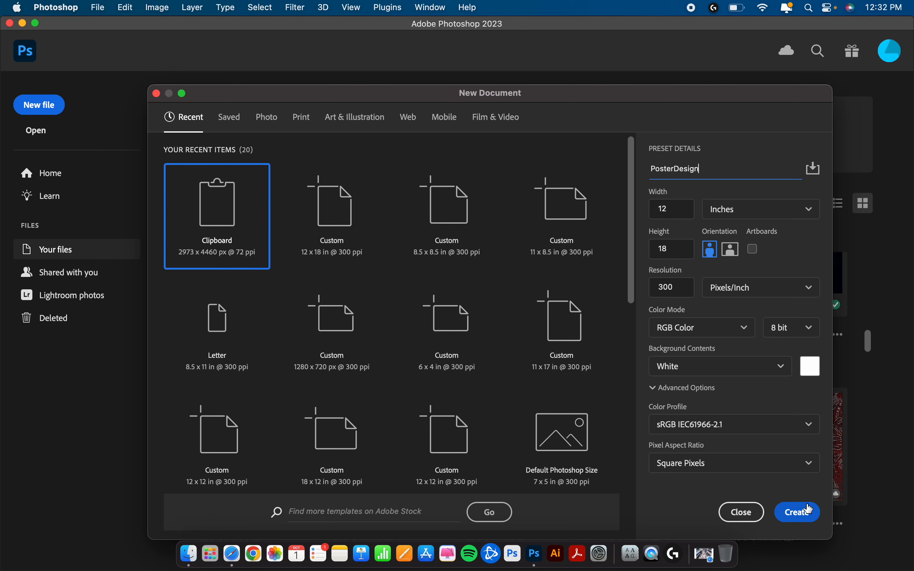
left_click(797, 513)
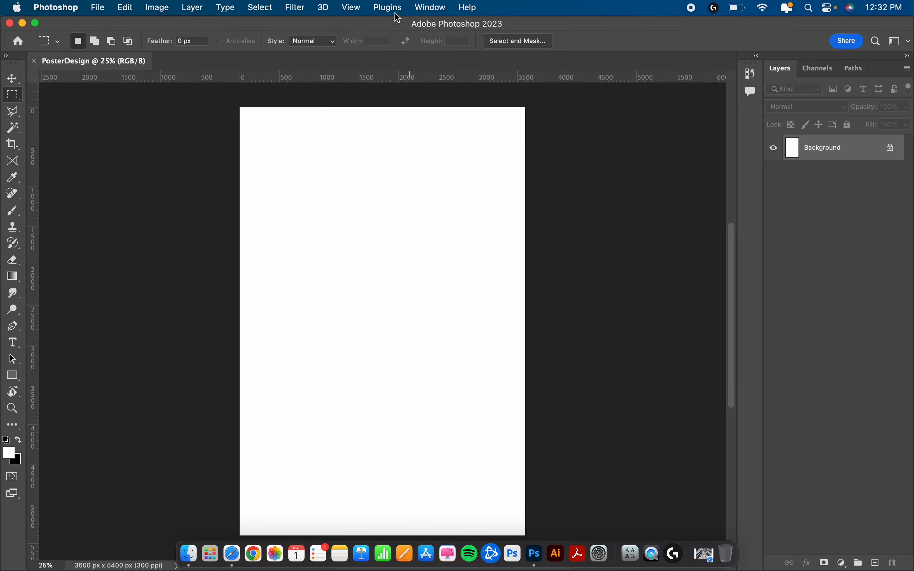
Reset the Essentials workspace to its default panel layout
left_click(426, 10)
mouse_move(497, 37)
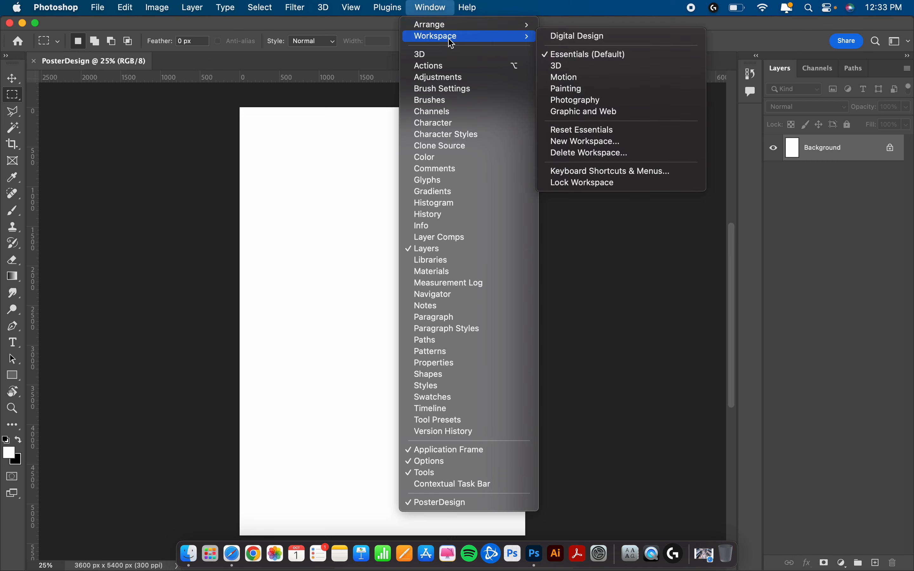
left_click(609, 131)
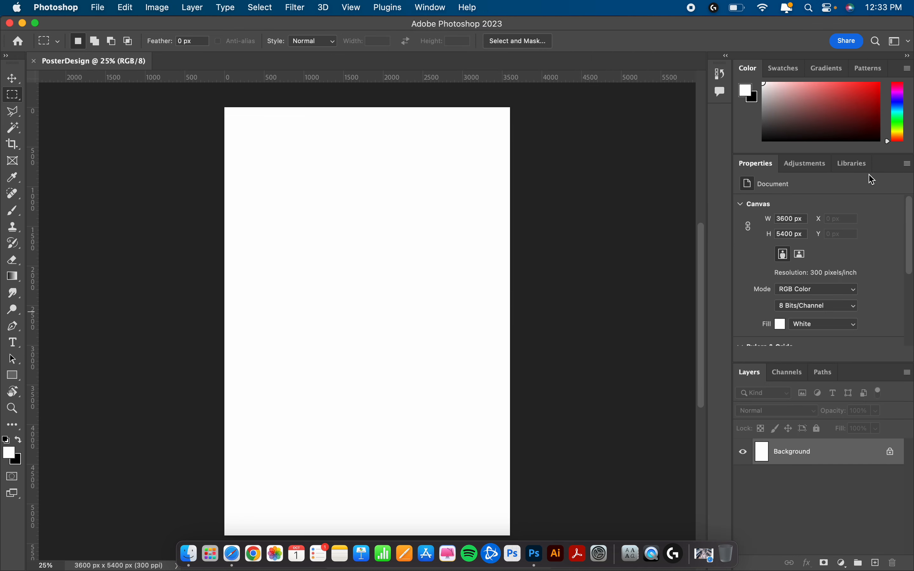
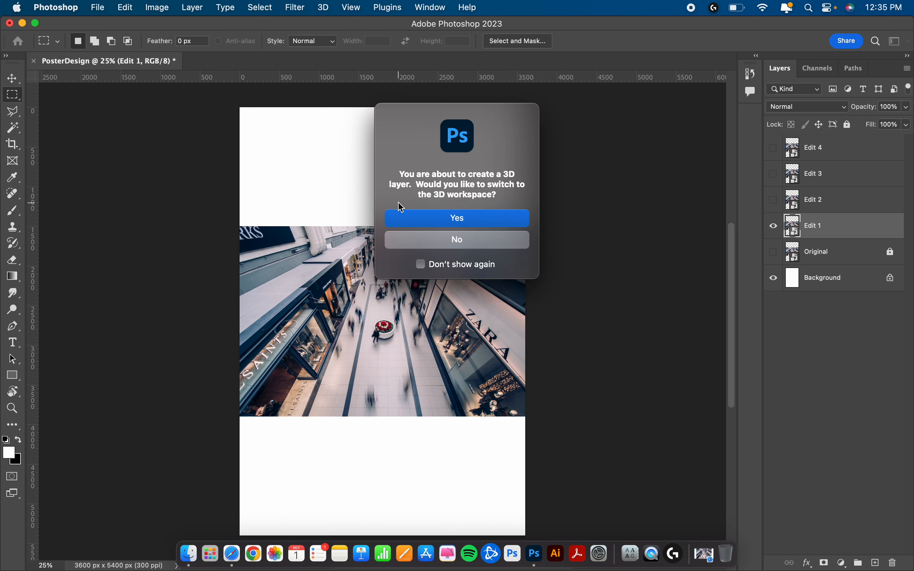
Accept the 3D workspace for the Edit 1 mesh and set its scene preset to Unlit Texture
left_click(414, 220)
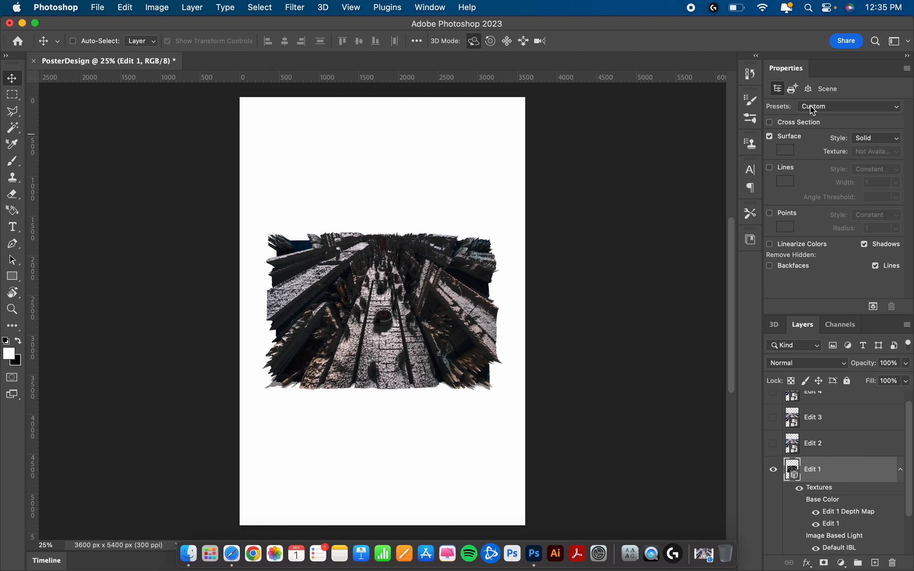
left_click(838, 109)
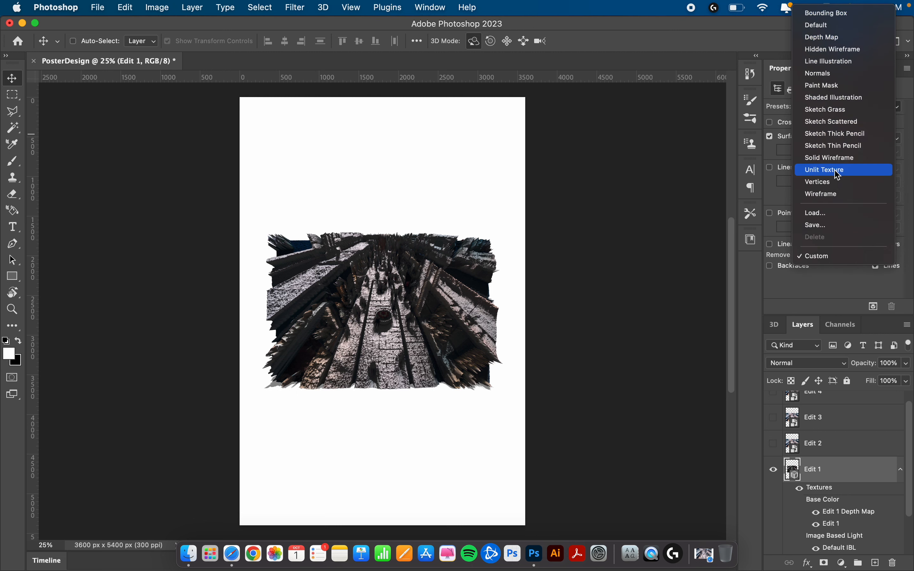
left_click(858, 172)
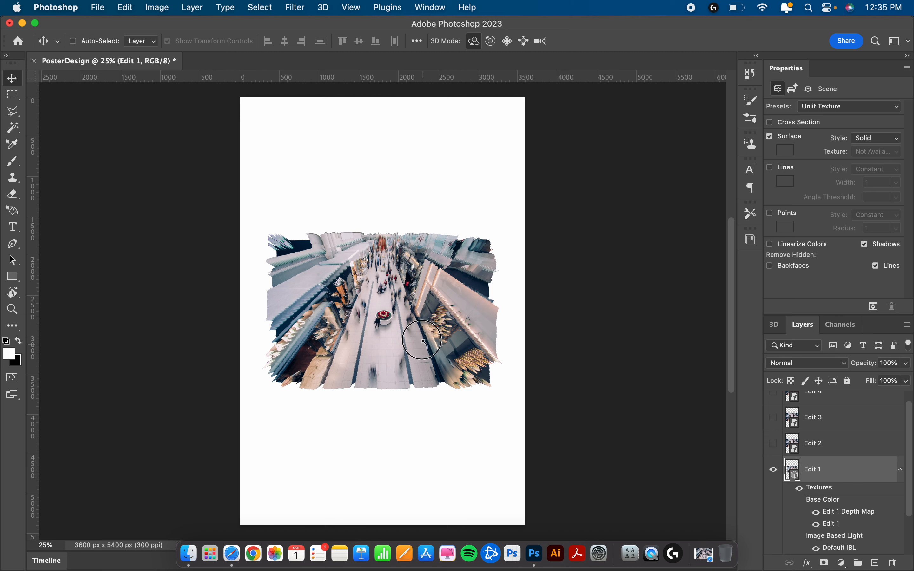
Rotate the Edit 1 mesh into a steep diagonal shape running down the page and rasterize the layer
left_click_drag(419, 313, 418, 305)
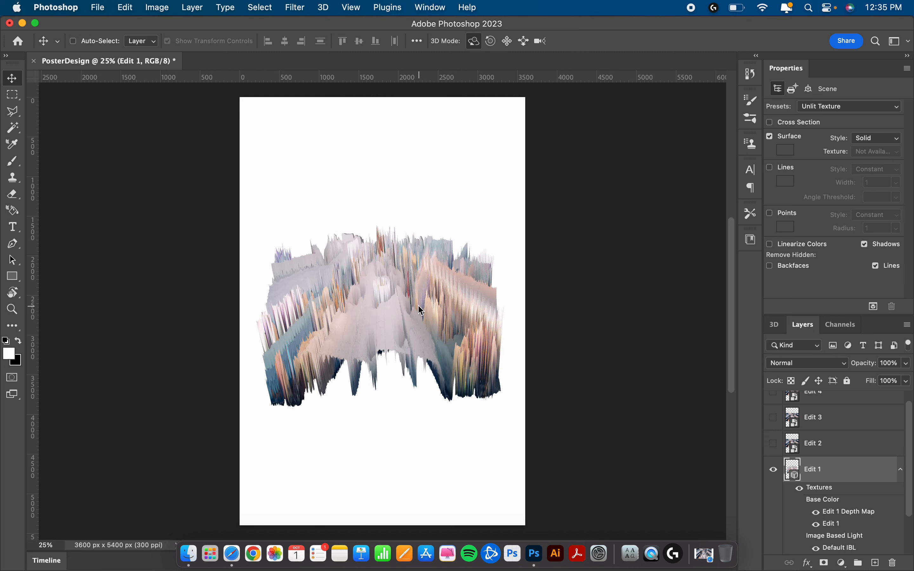
left_click_drag(339, 343, 388, 281)
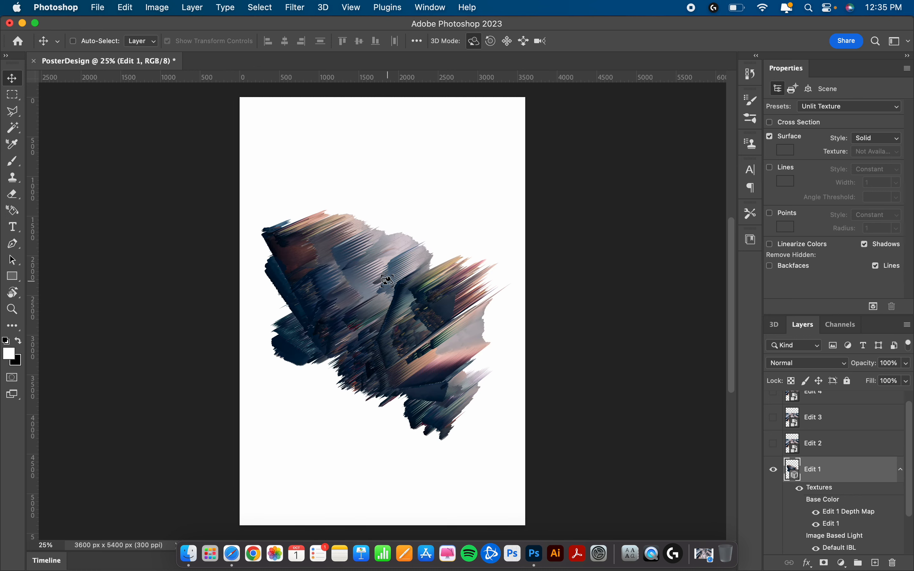
left_click_drag(464, 309, 418, 299)
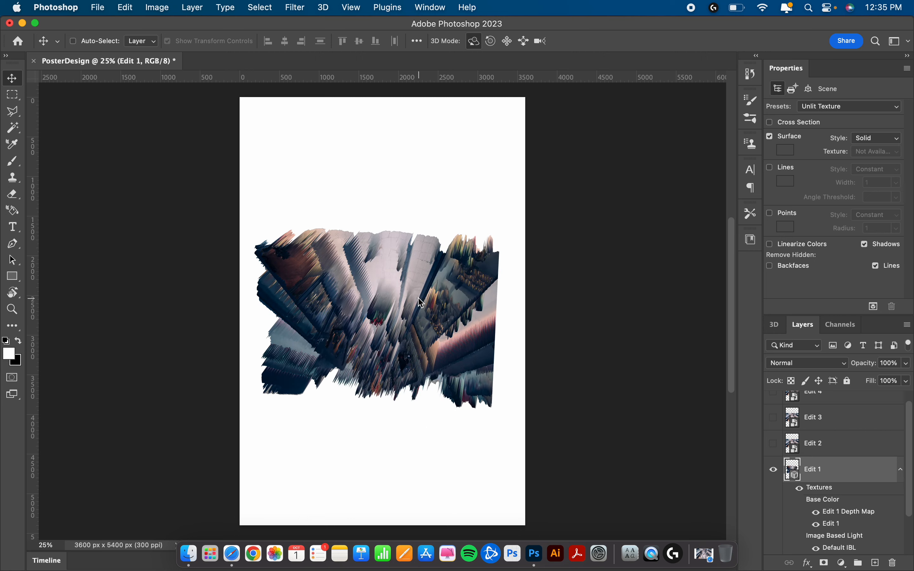
left_click_drag(475, 348, 497, 317)
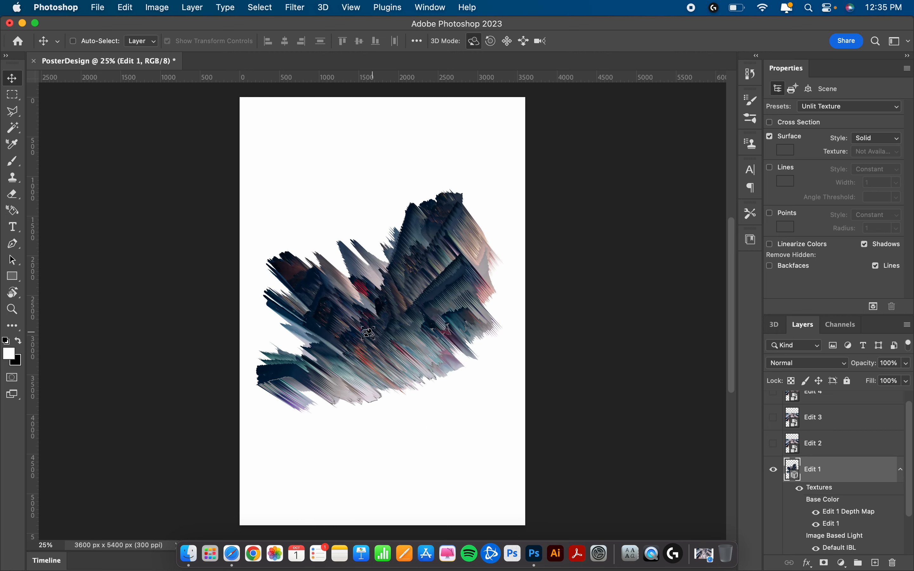
left_click_drag(368, 334, 367, 277)
left_click_drag(307, 350, 377, 243)
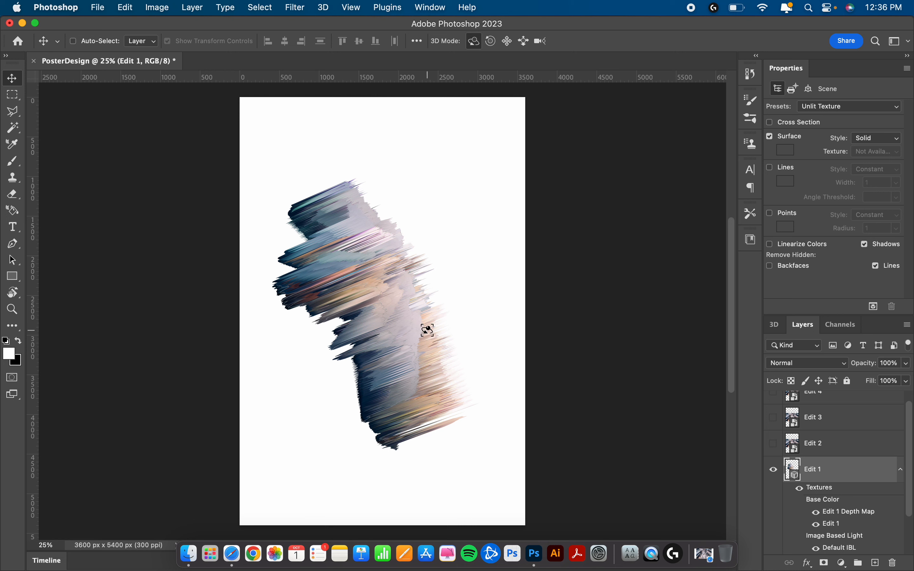
right_click(858, 473)
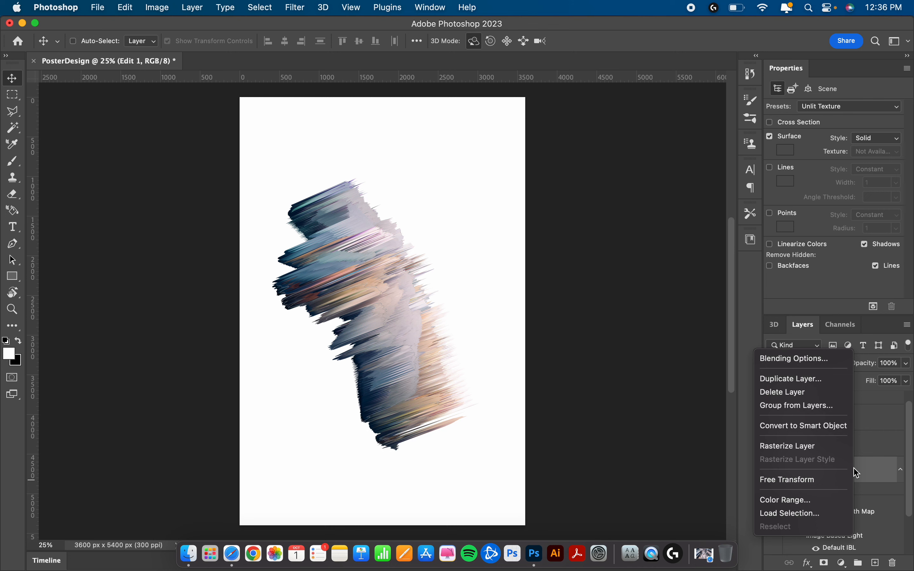
left_click(840, 452)
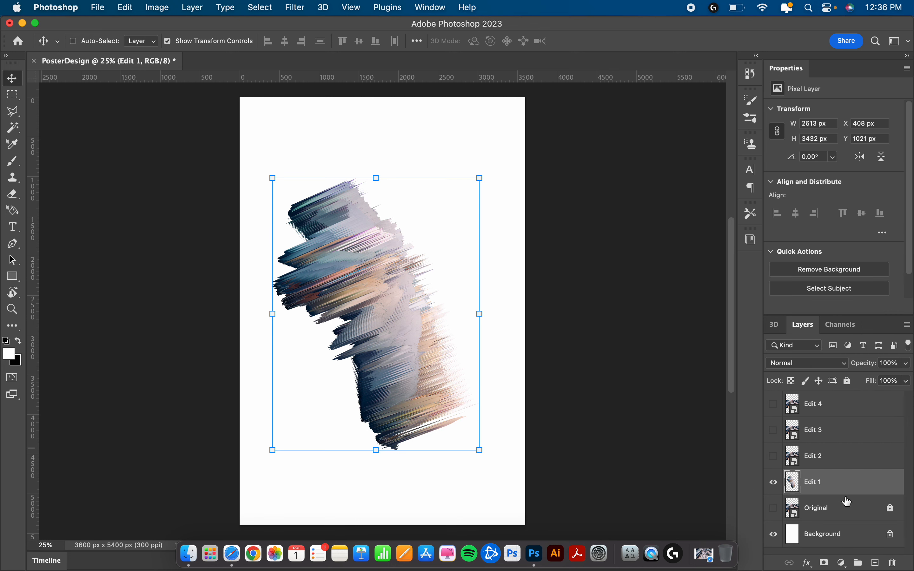
Select the Edit 2 layer, hide Edit 1 and make Edit 2 visible
left_click(855, 460)
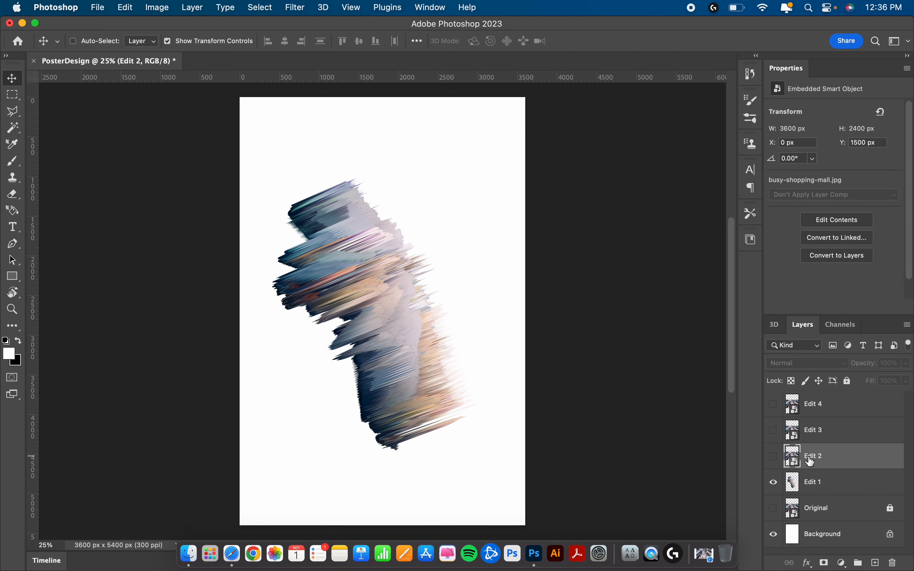
left_click(775, 483)
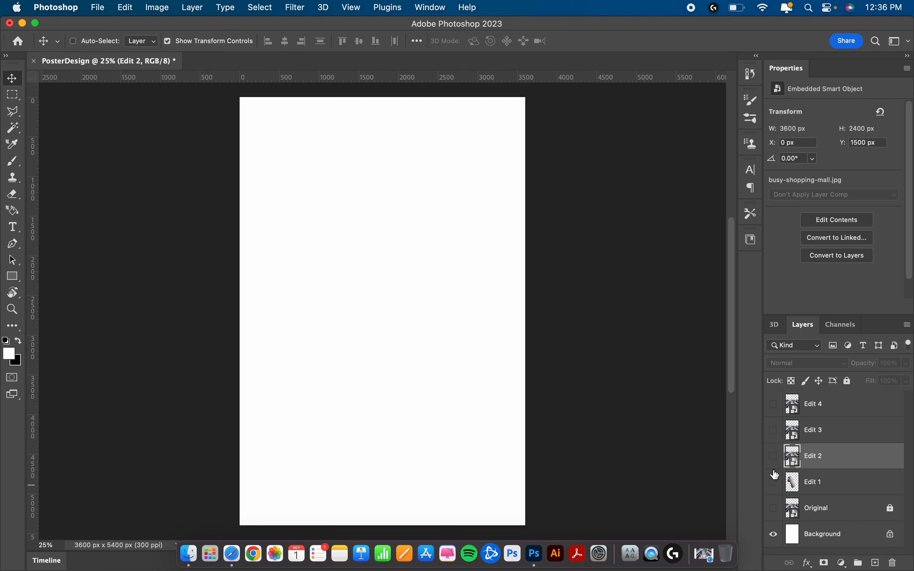
left_click(775, 457)
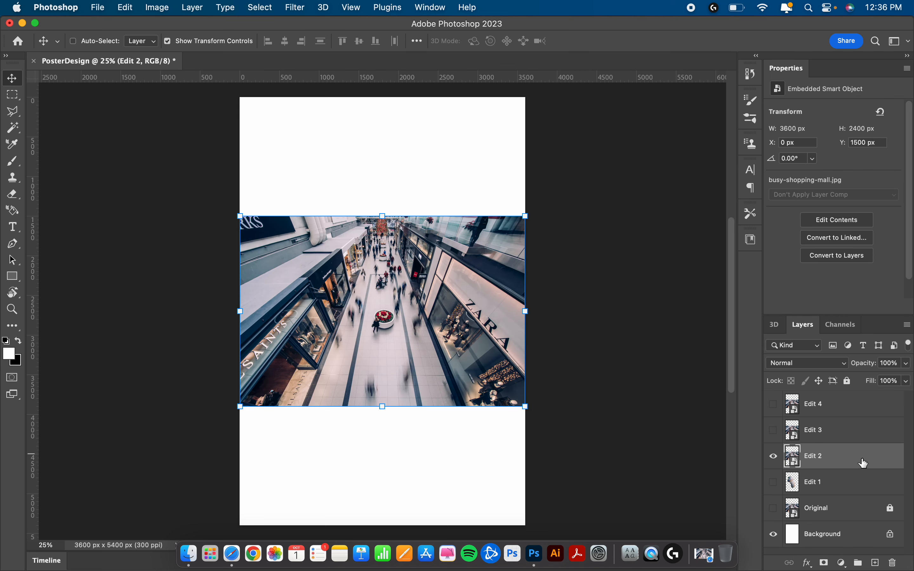
Create a depth-map plane mesh from the Edit 2 layer and set its scene preset to Unlit Texture
left_click(331, 9)
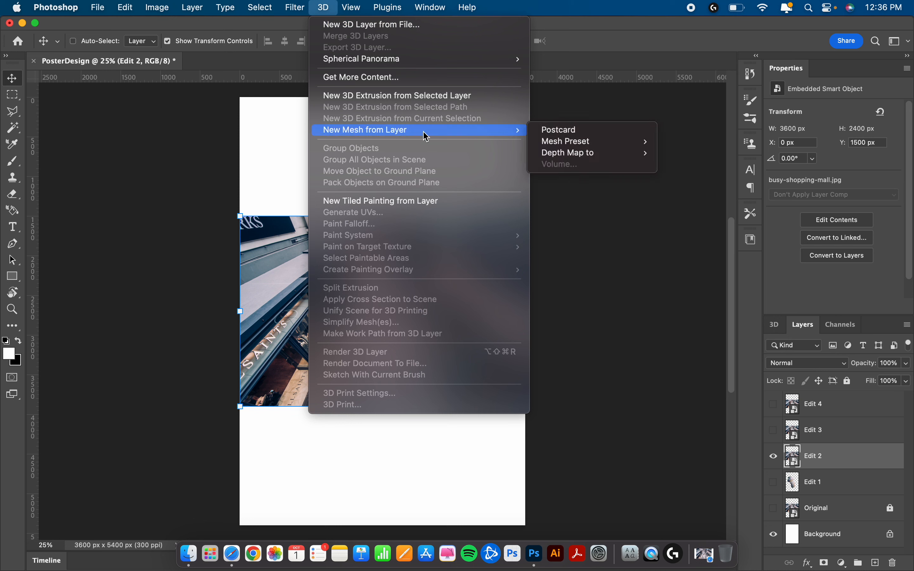
mouse_move(512, 131)
mouse_move(616, 154)
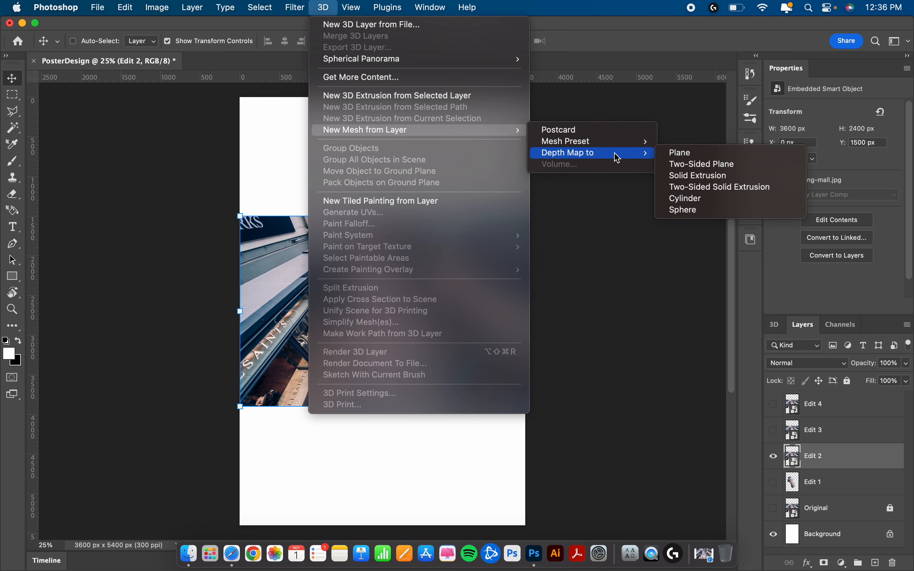
left_click(719, 157)
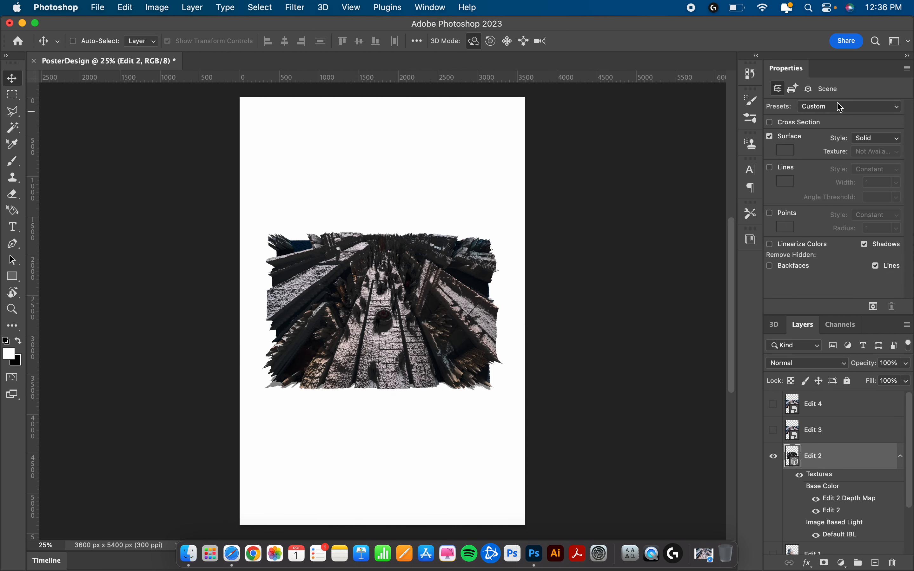
left_click(853, 111)
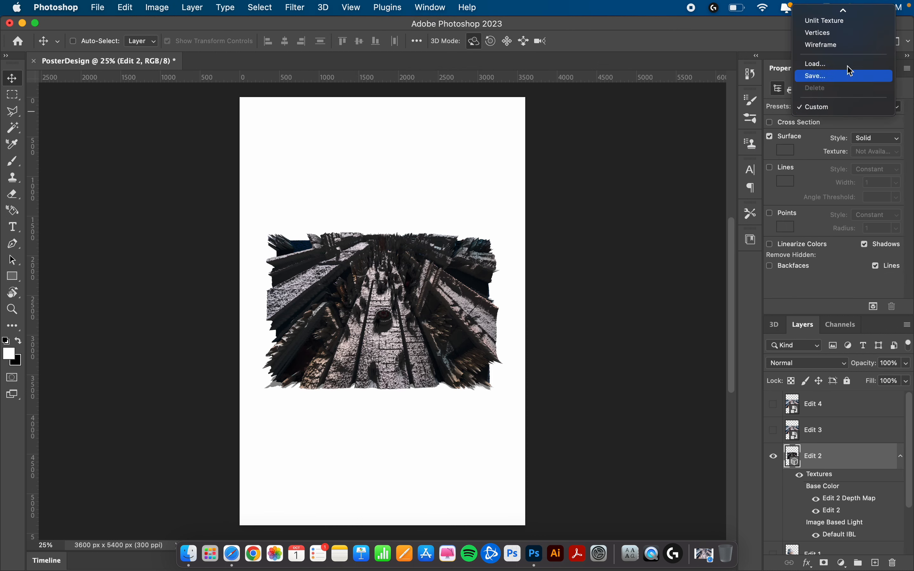
left_click(851, 24)
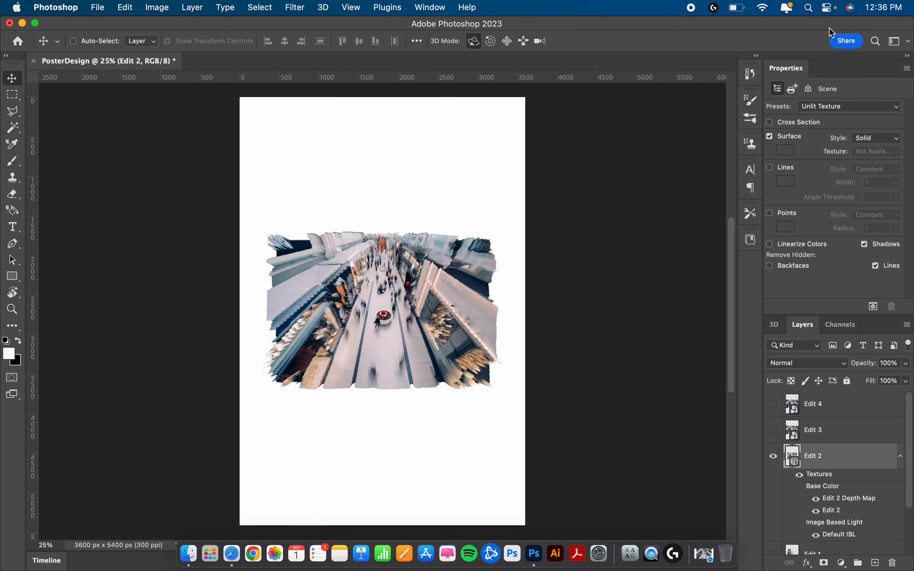
Rotate the Edit 2 mesh into a wide shape with jagged spikes pointing up and outward, and rasterize the layer
left_click_drag(441, 265, 370, 240)
left_click_drag(375, 307, 403, 185)
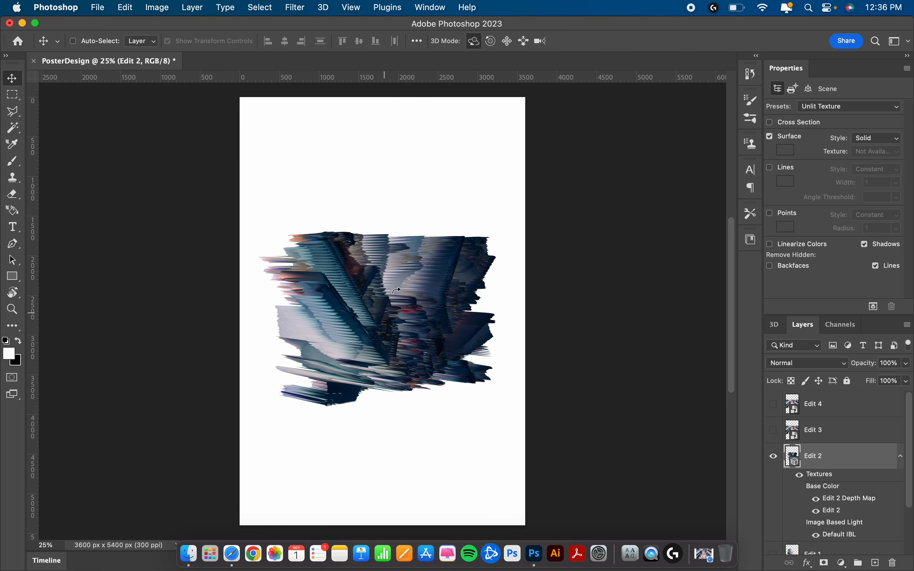
left_click_drag(409, 299, 400, 292)
left_click_drag(327, 237, 362, 230)
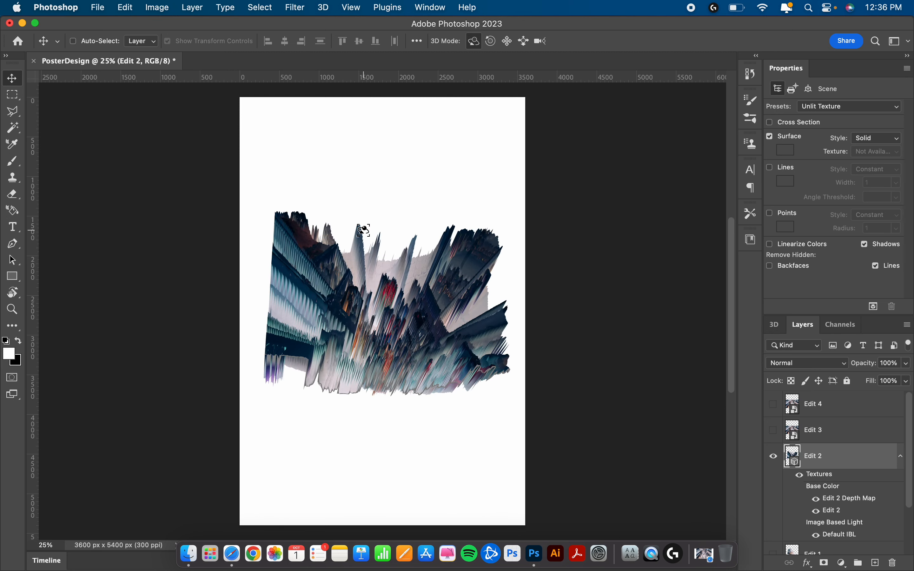
right_click(862, 461)
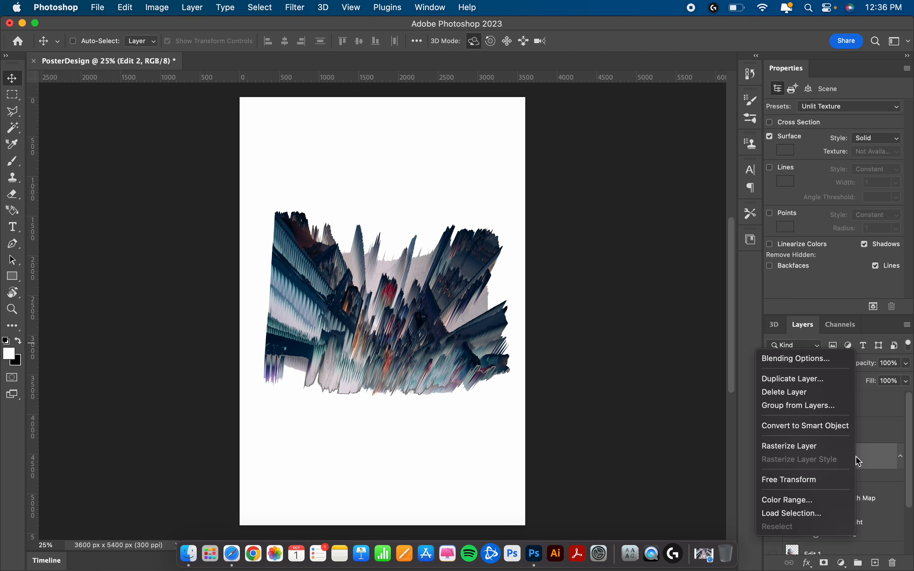
left_click(834, 450)
Hide Edit 2, select the Edit 3 layer and make it visible
left_click(773, 456)
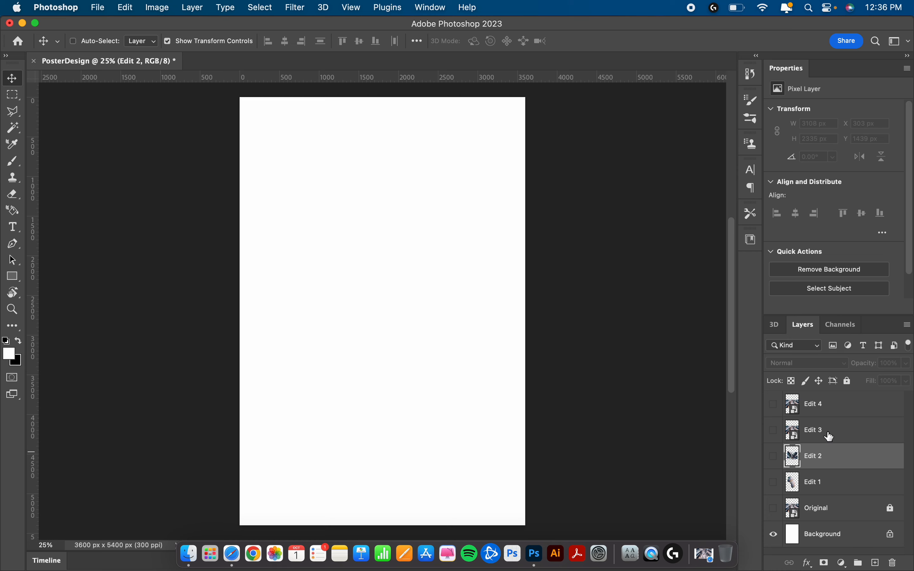
left_click(826, 431)
left_click(773, 430)
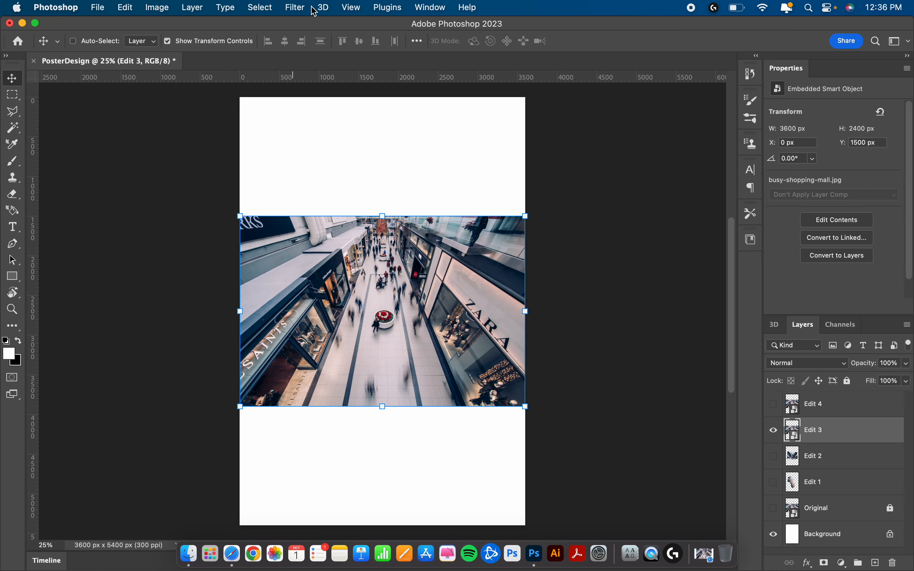
Create a depth-map plane mesh from the Edit 3 layer and set its scene preset to Unlit Texture
left_click(322, 8)
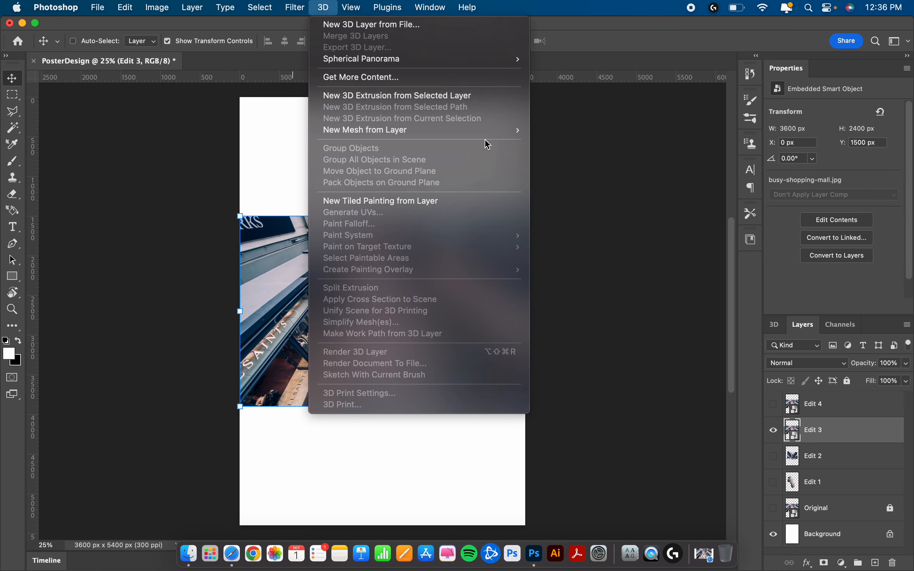
mouse_move(507, 131)
mouse_move(585, 153)
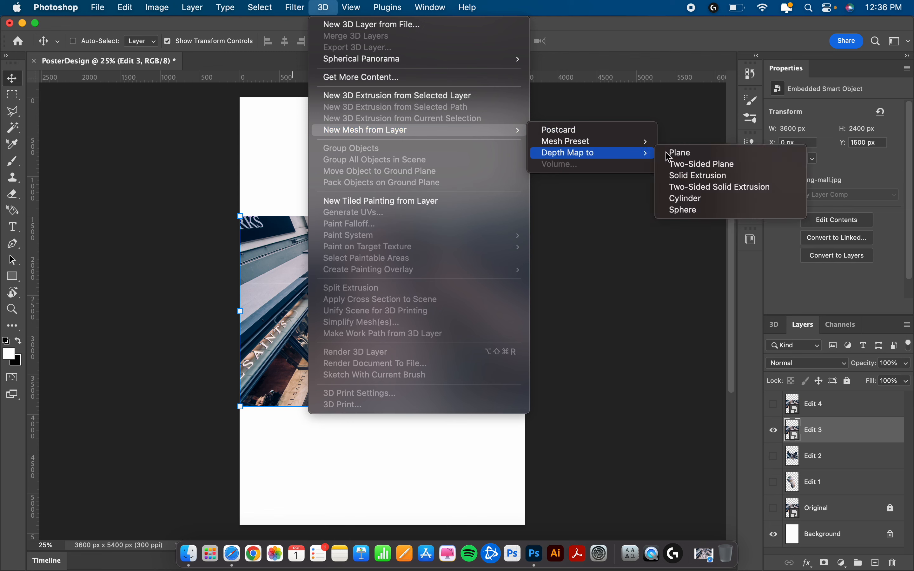
left_click(684, 153)
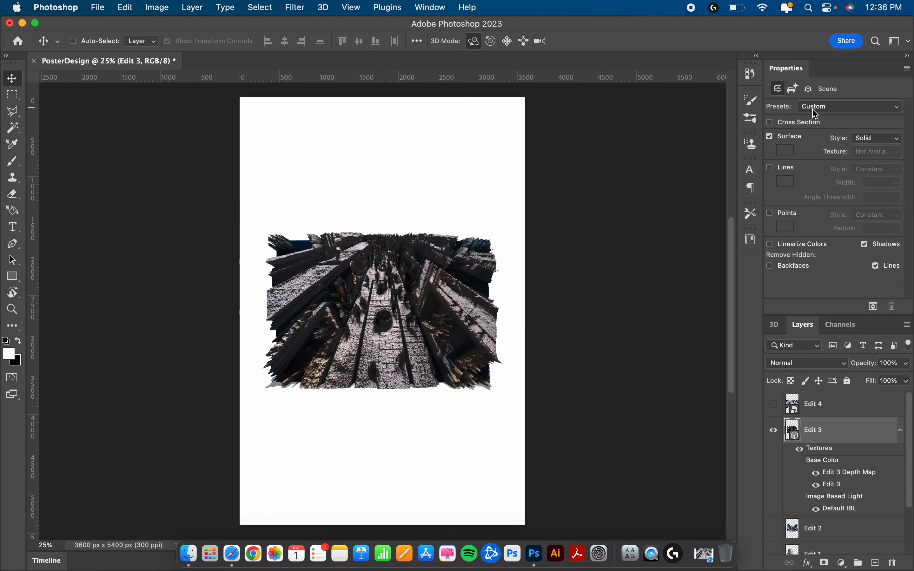
left_click(843, 107)
left_click(829, 21)
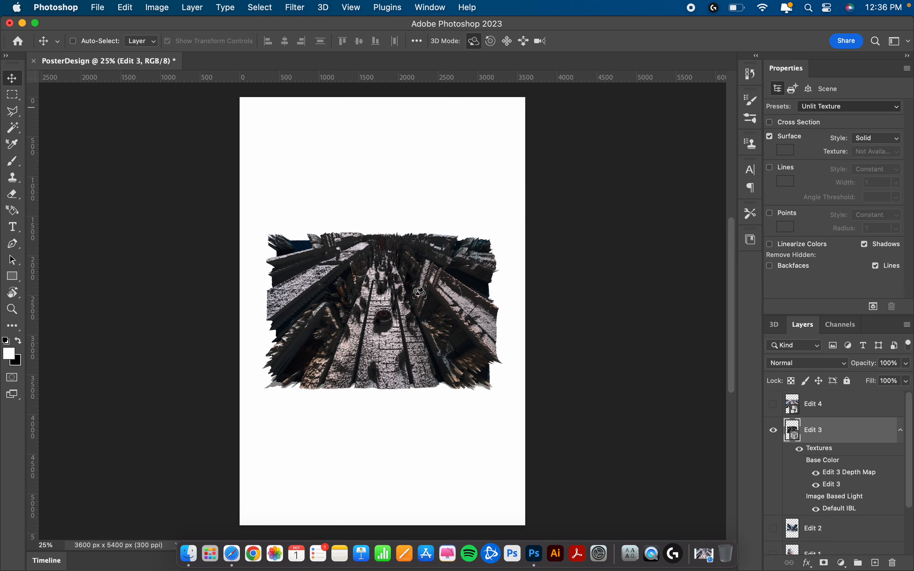
Rotate the Edit 3 mesh into a dark diagonal shape descending from upper left to lower right, and rasterize the layer
left_click_drag(328, 246, 388, 210)
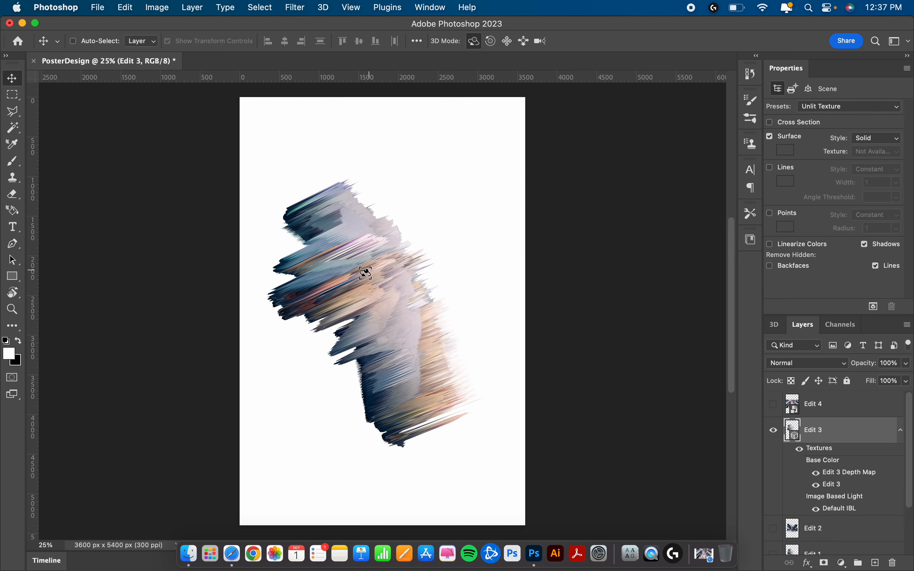
left_click_drag(370, 290, 370, 259)
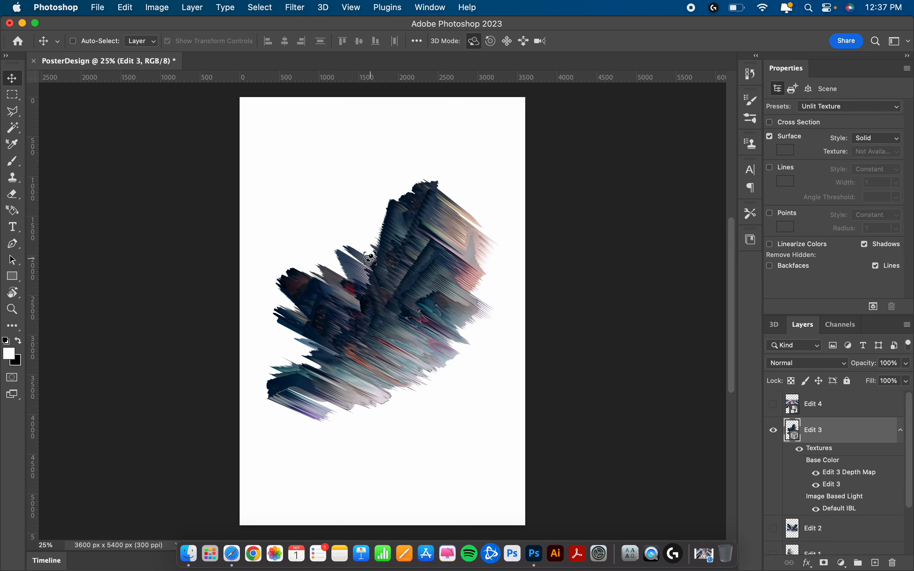
mouse_move(422, 272)
left_mouse_down()
mouse_move(336, 270)
mouse_move(393, 284)
mouse_move(438, 257)
left_mouse_up()
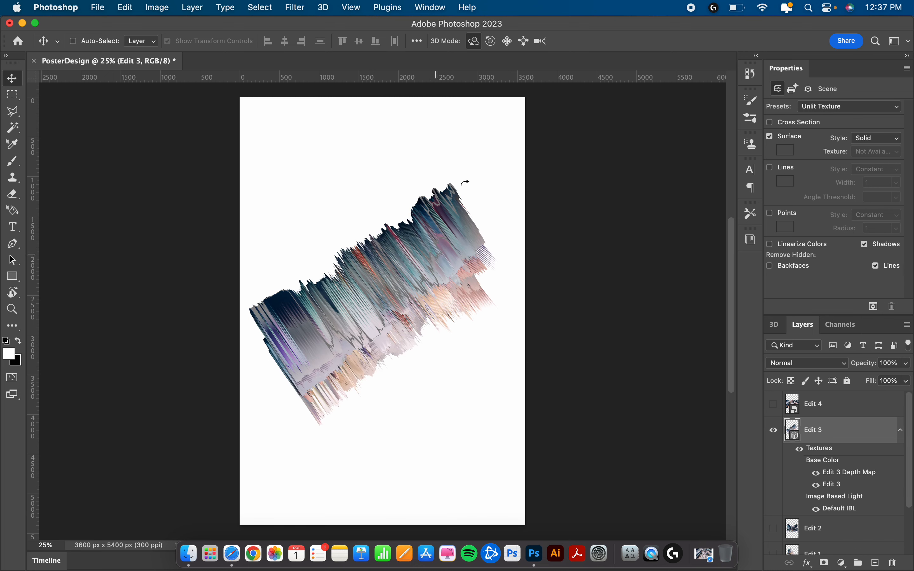
left_click_drag(457, 197, 423, 218)
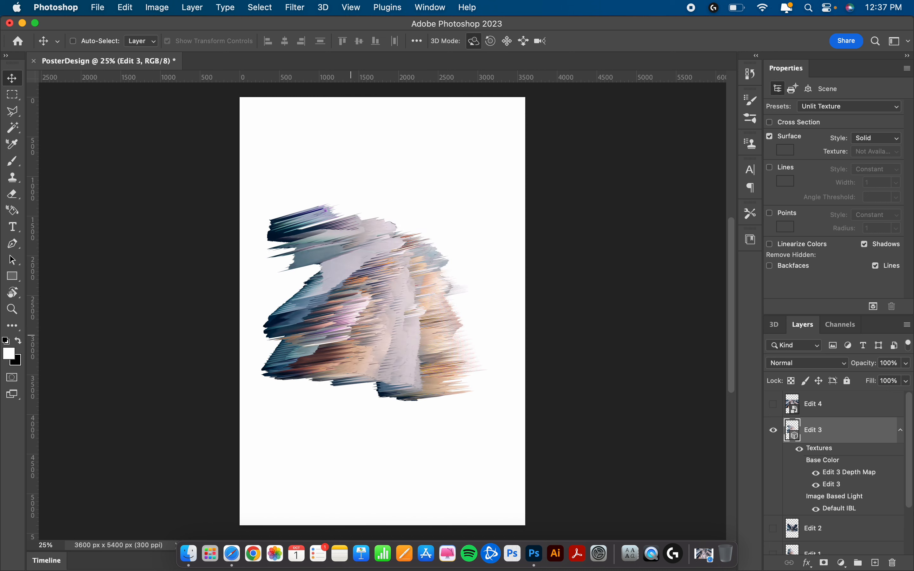
left_click_drag(350, 335, 412, 296)
left_click_drag(375, 230, 371, 220)
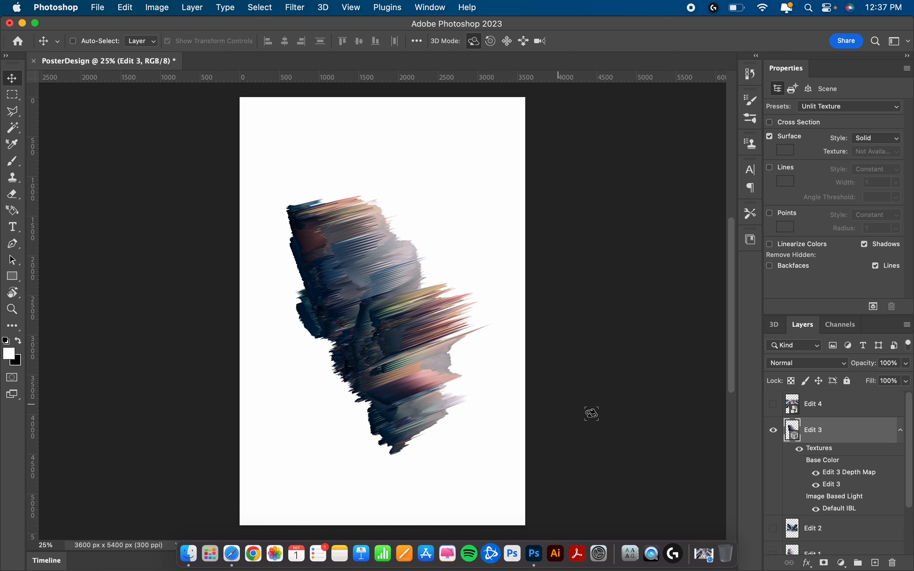
right_click(853, 430)
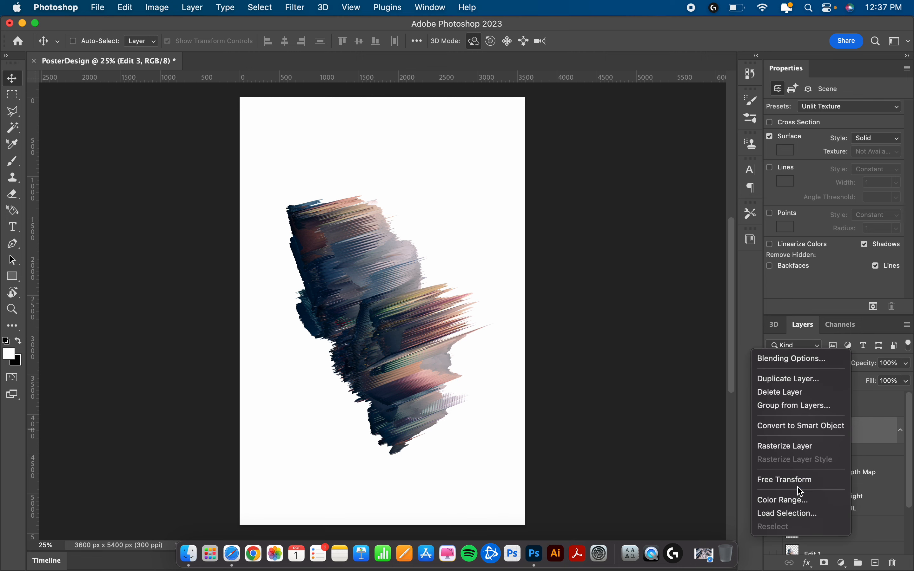
left_click(826, 448)
Hide Edit 3, make Edit 4 visible and select it
left_click(774, 431)
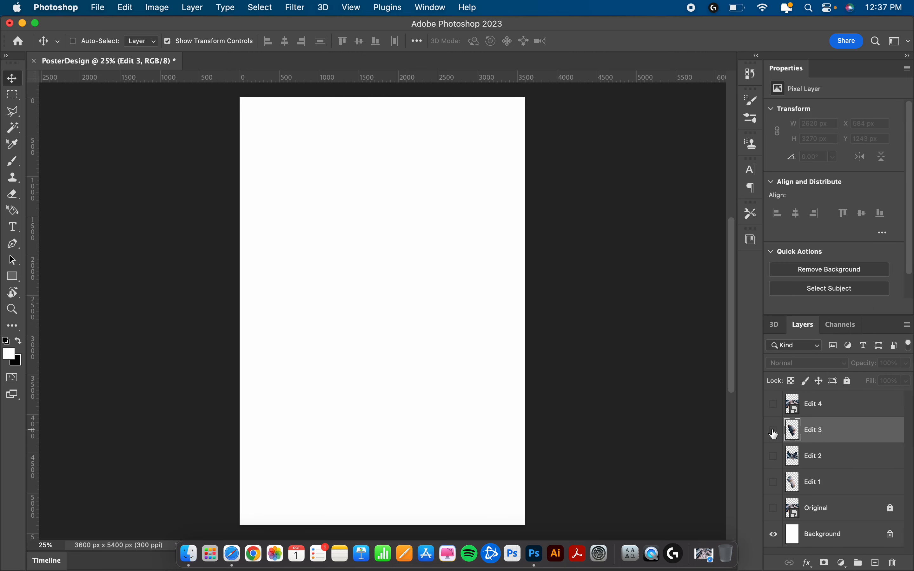
left_click(773, 405)
left_click(846, 410)
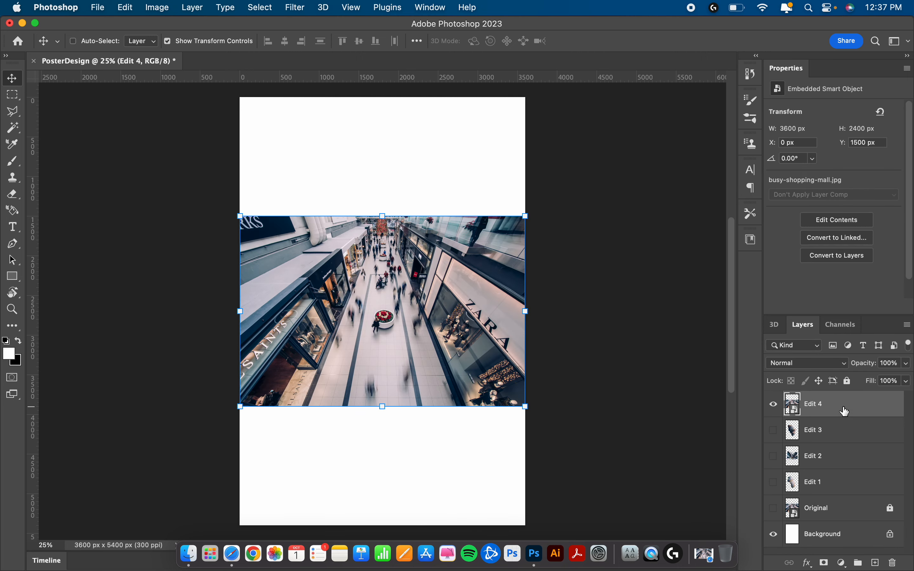
Create a depth-map plane mesh from the Edit 4 layer and set its scene preset to Unlit Texture
left_click(322, 7)
mouse_move(354, 130)
mouse_move(570, 143)
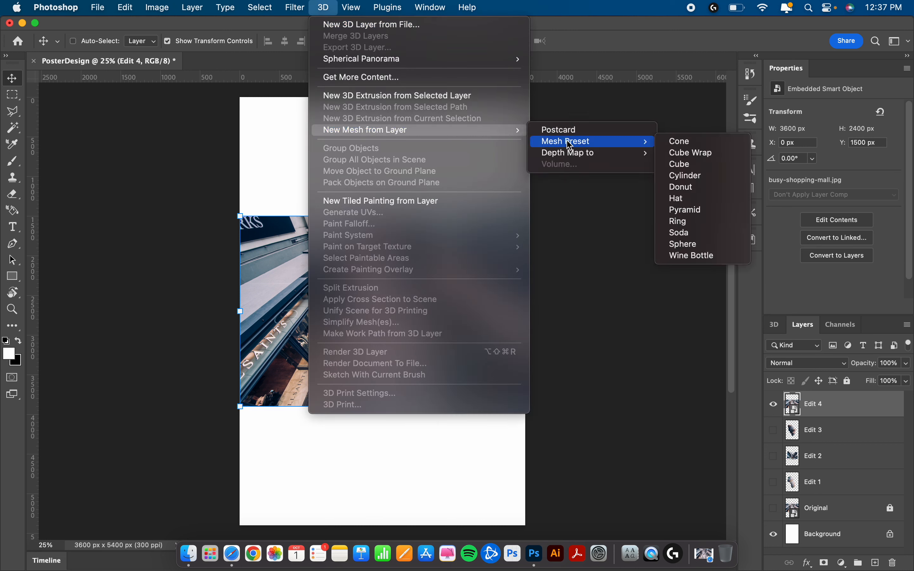
left_click(694, 153)
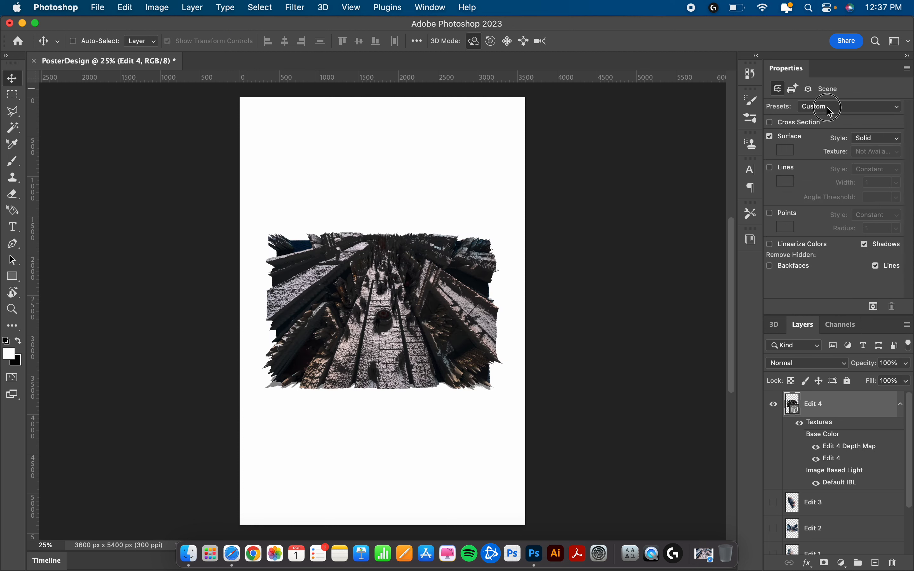
left_click(833, 107)
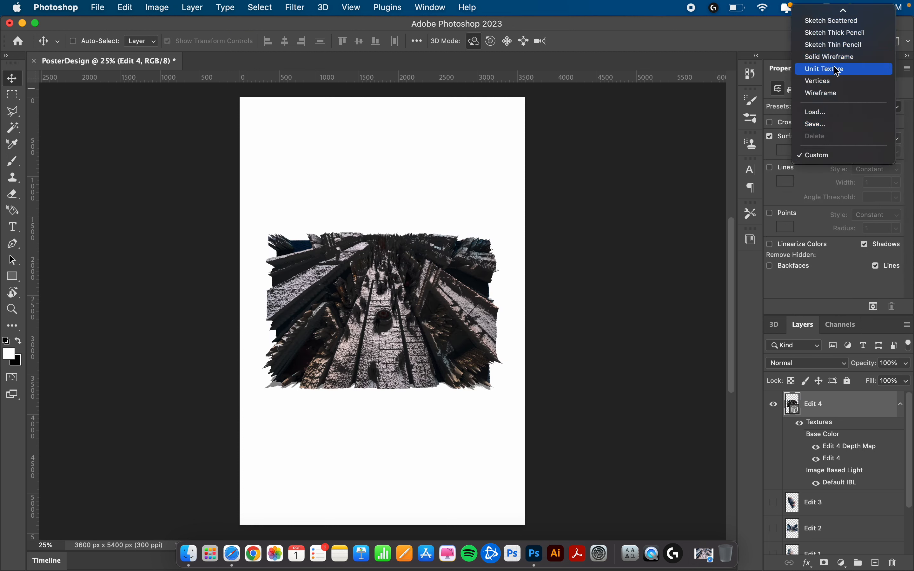
left_click(836, 69)
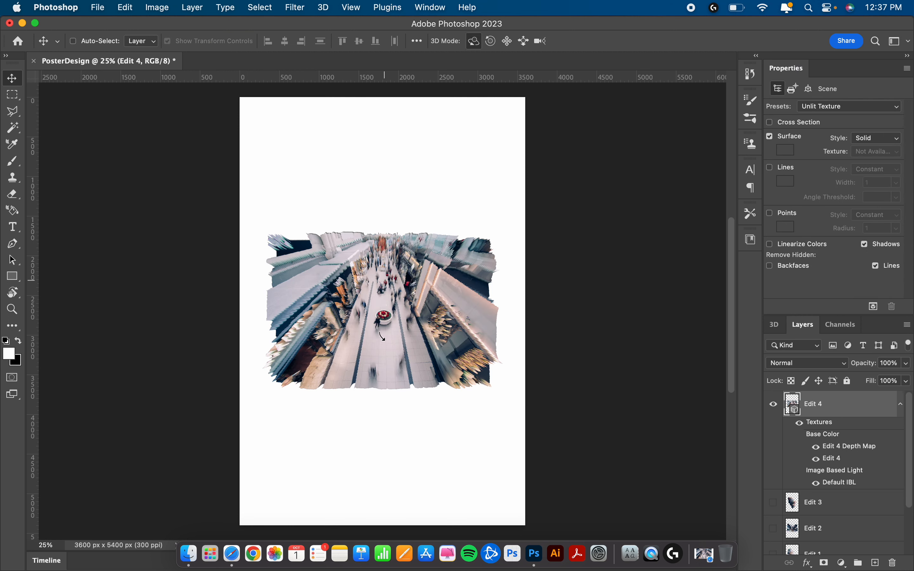
Tilt the Edit 4 mesh into a horizontal band of vertical streaks and rasterize the layer
left_click_drag(384, 280, 432, 331)
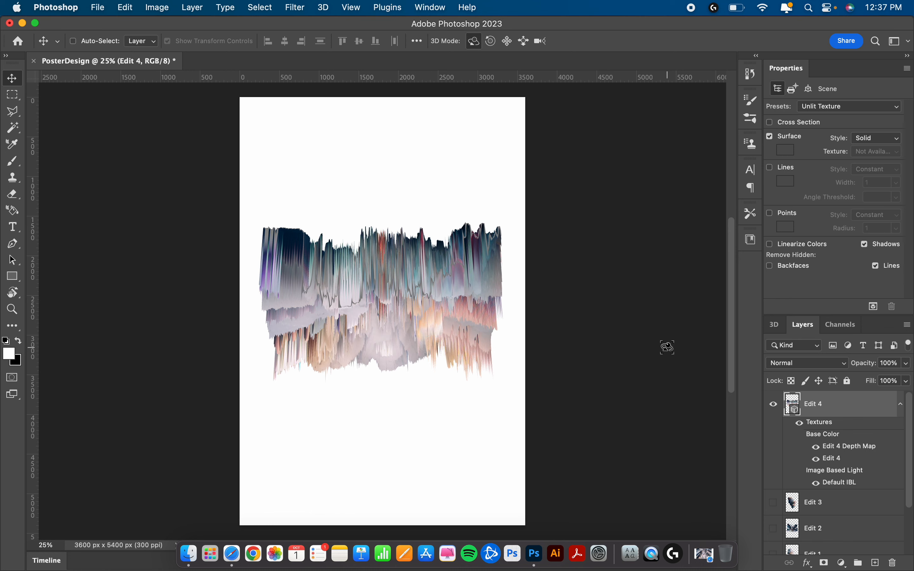
right_click(844, 413)
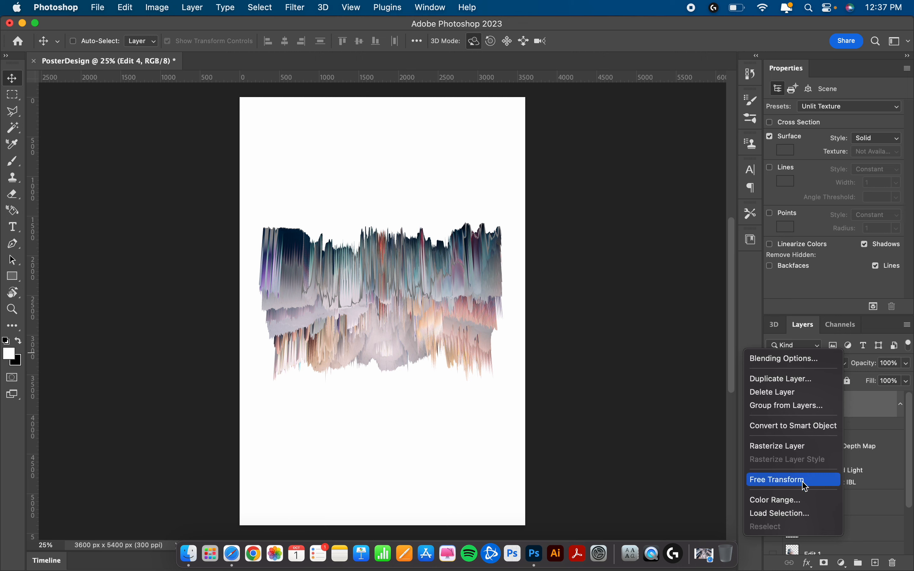
left_click(802, 450)
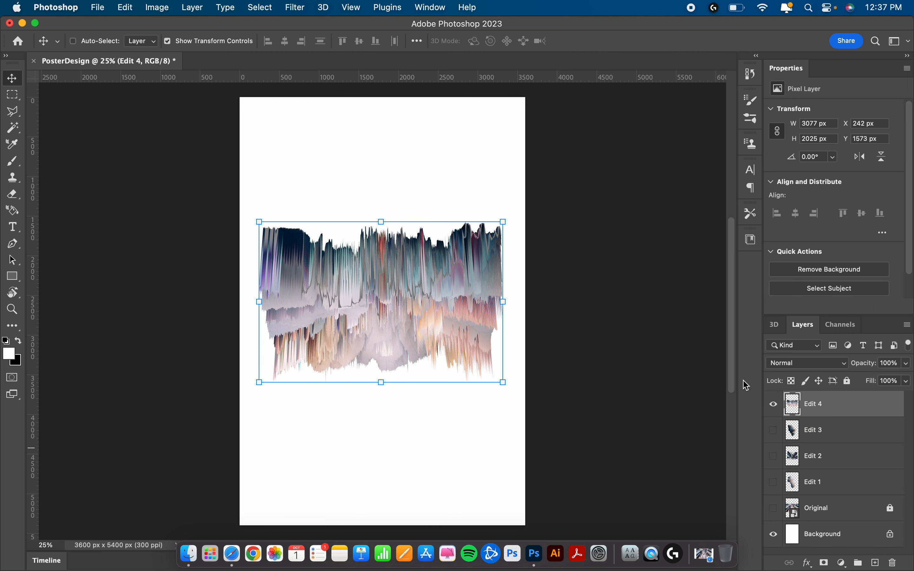
Hide Edit 4, show and select Edit 2, and move it below Edit 1 in the layer order
left_click(774, 406)
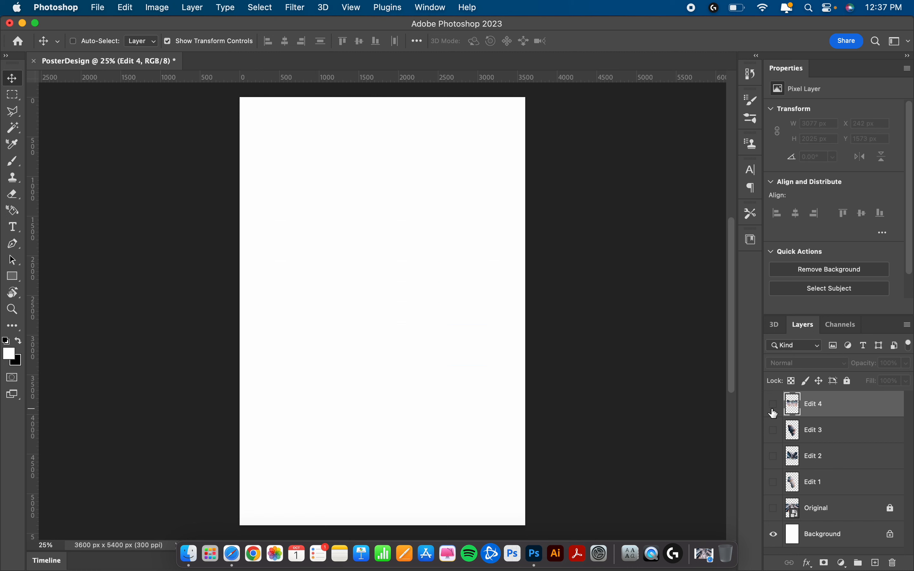
left_click(774, 457)
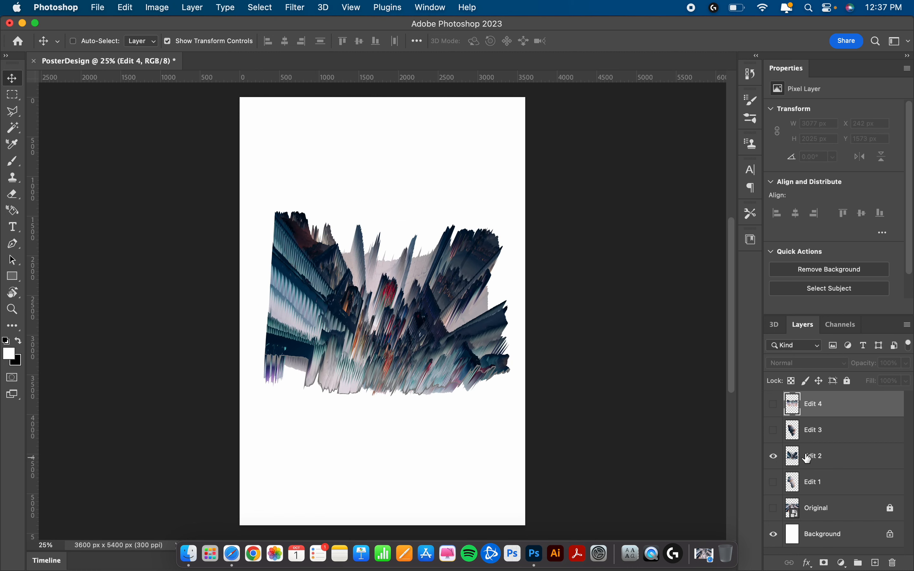
left_click(843, 462)
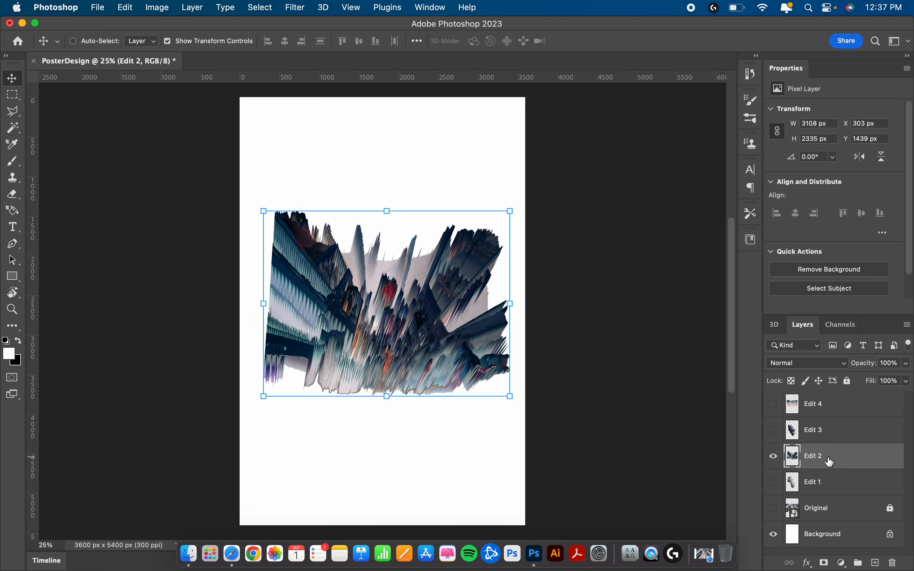
left_click_drag(830, 461, 826, 496)
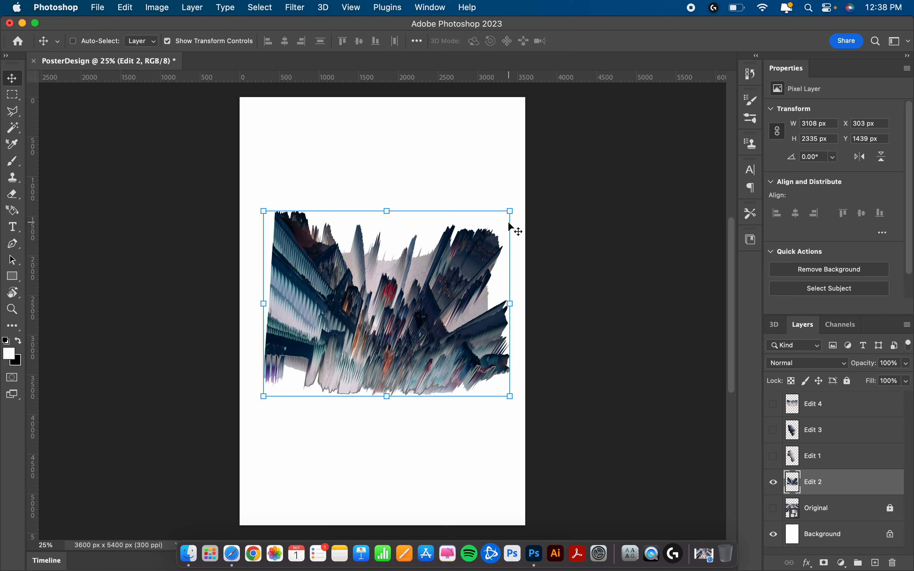
Rotate the Edit 2 artwork about 90° counterclockwise, enlarge it to about 6620 x 8829 px and position it to cover the whole poster
left_click_drag(511, 206, 599, 173)
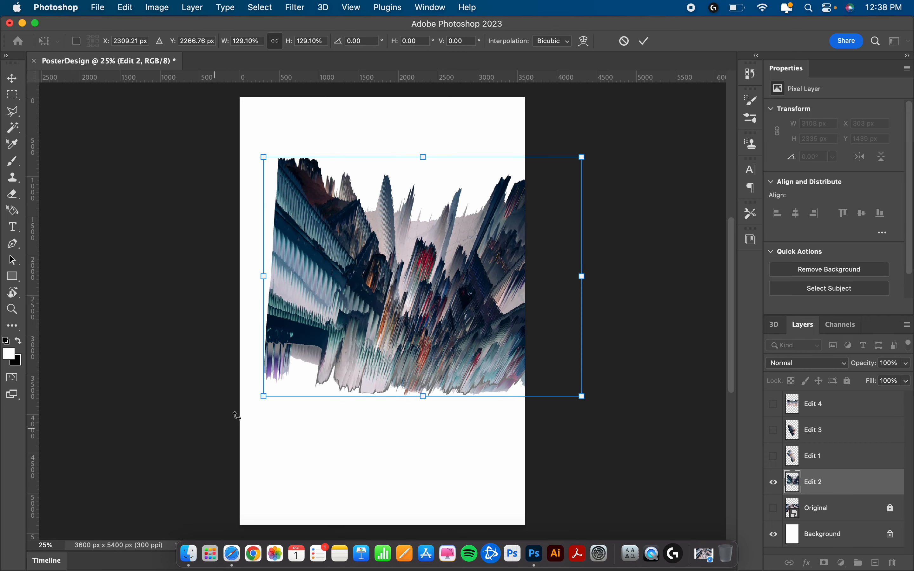
left_click_drag(264, 396, 164, 470)
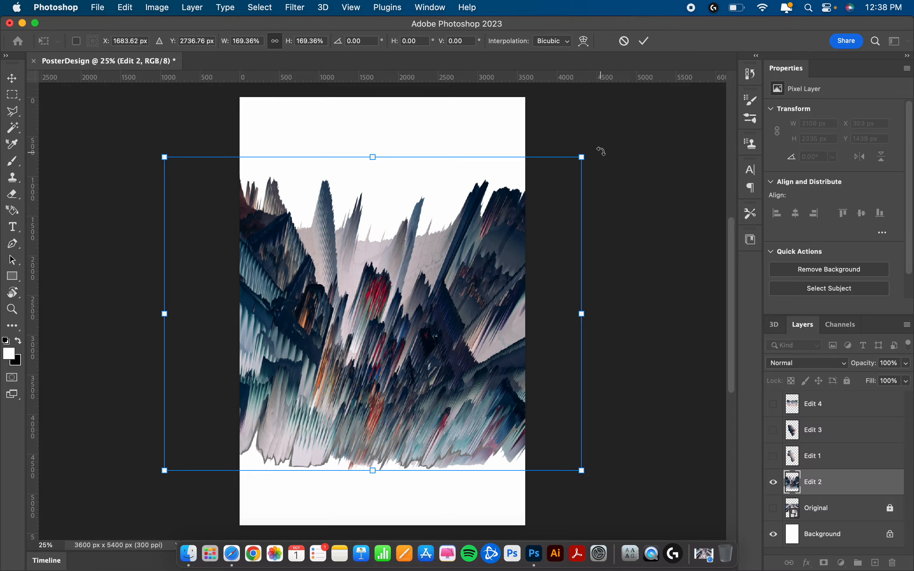
left_click_drag(602, 151, 183, 98)
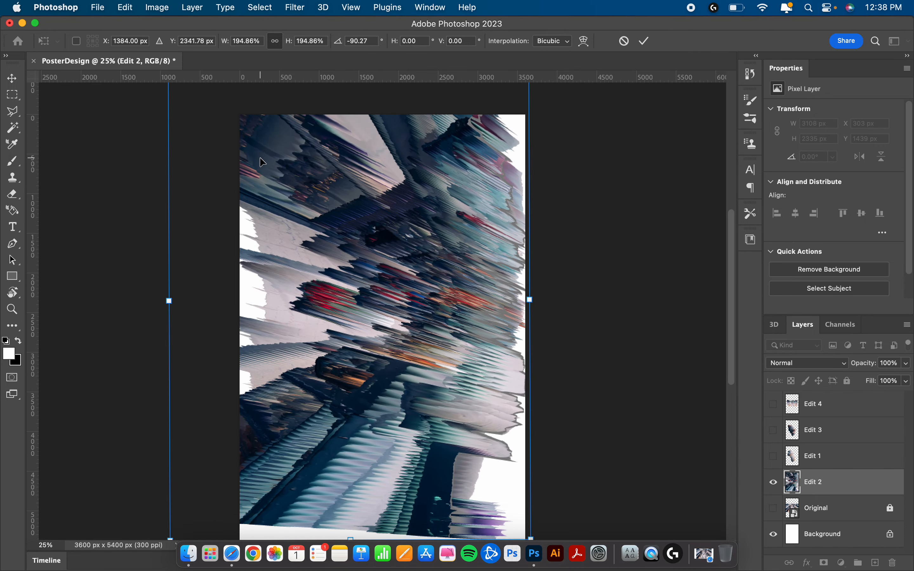
key("super+minus")
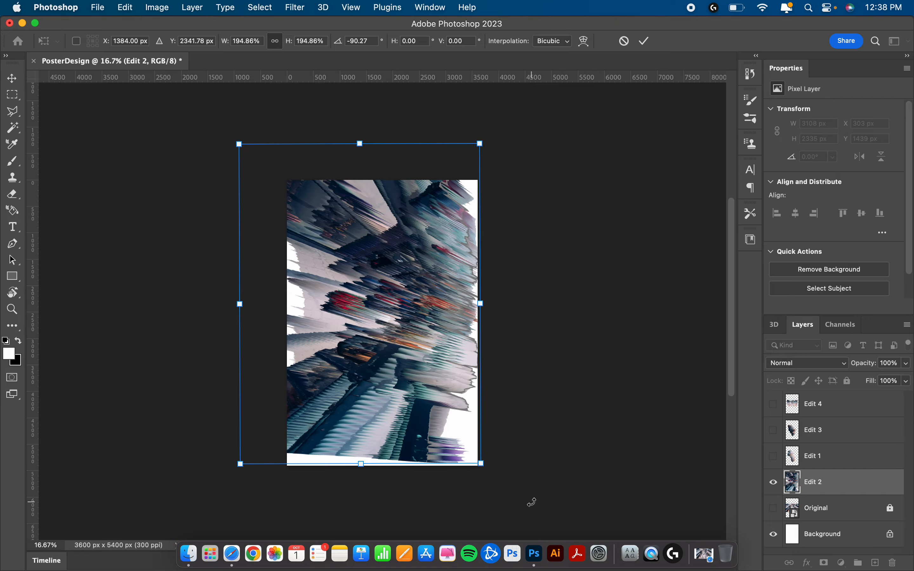
left_click_drag(482, 464, 530, 520)
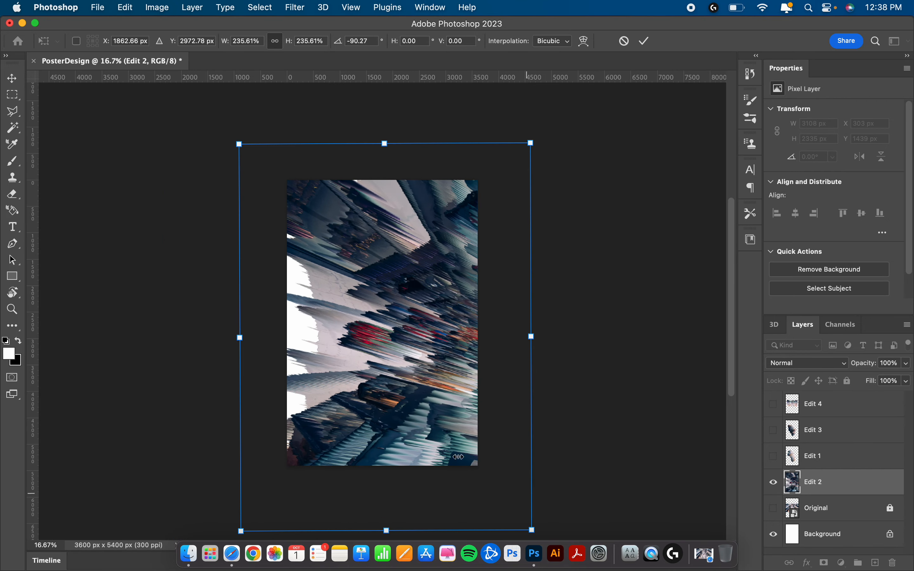
left_click_drag(408, 437, 377, 403)
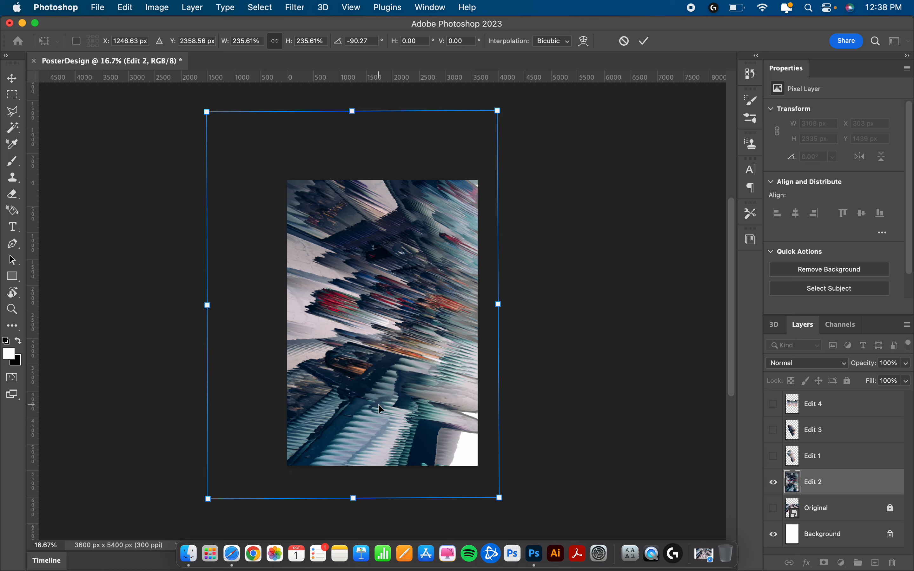
left_click_drag(501, 305, 557, 304)
left_click_drag(363, 363, 341, 349)
key("Return")
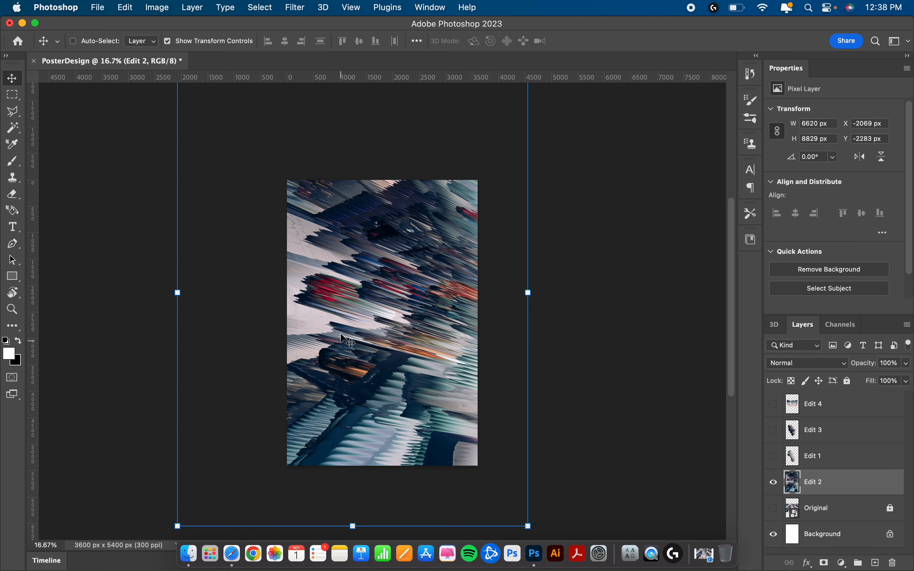
Preview Edit 1, Edit 3 and Edit 4 one at a time over the Edit 2 background
scroll(413, 342, "up", 5)
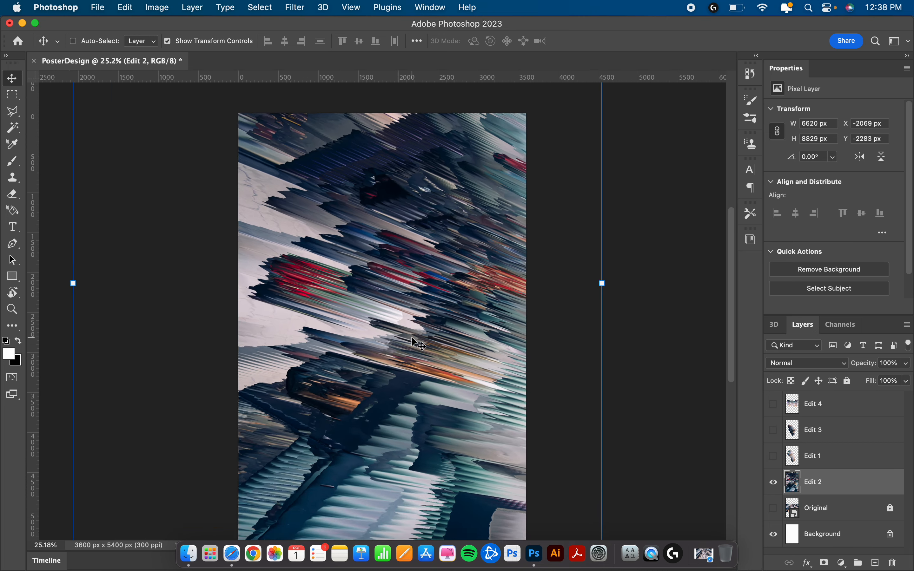
scroll(413, 338, "down", 3)
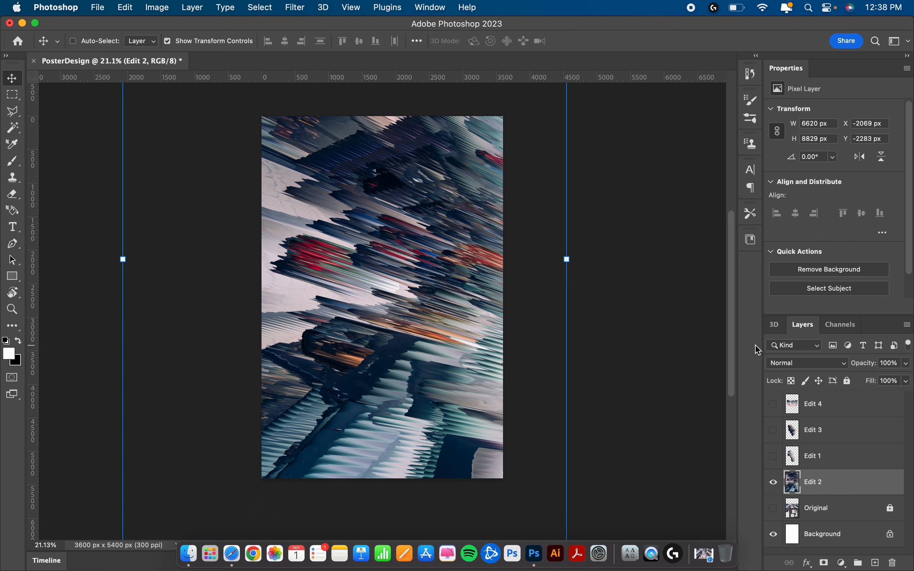
left_click(774, 456)
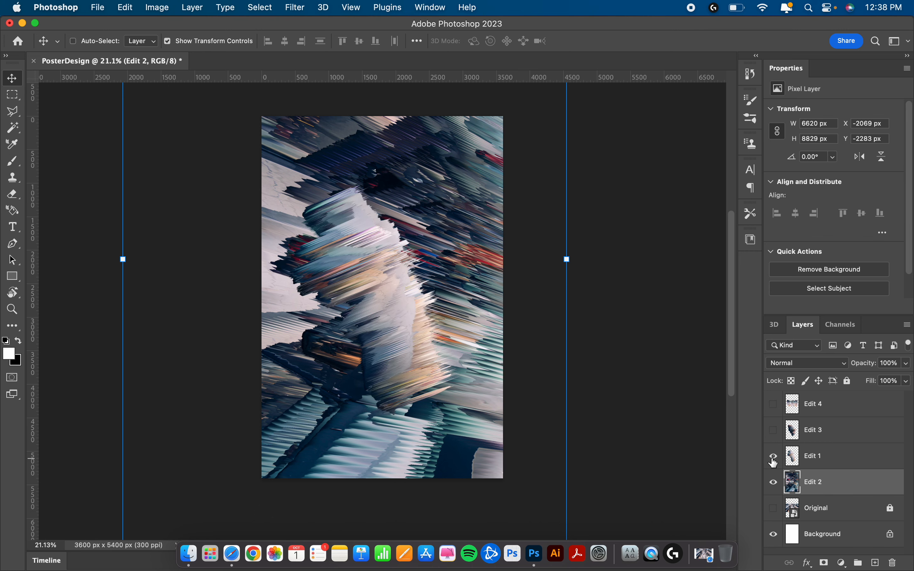
left_click(774, 457)
left_click(774, 431)
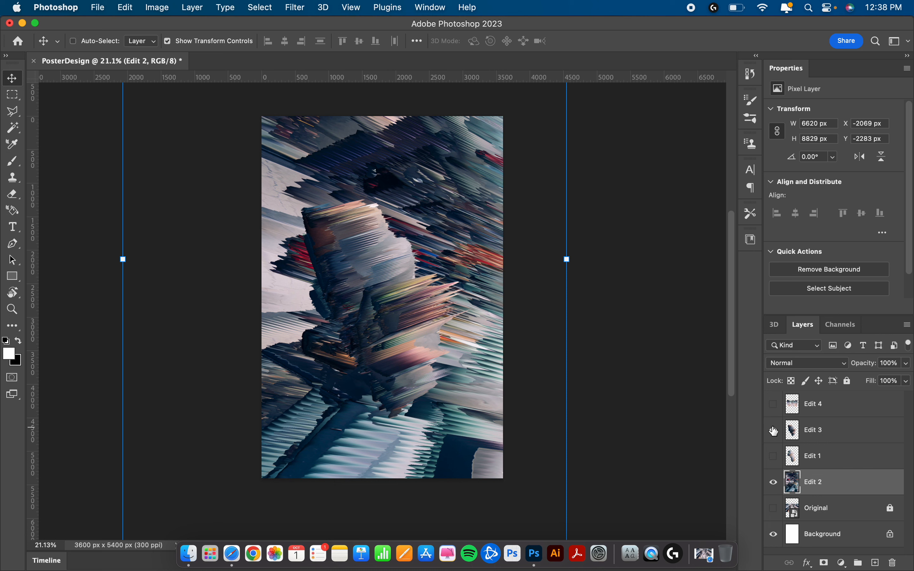
left_click(774, 431)
left_click(774, 405)
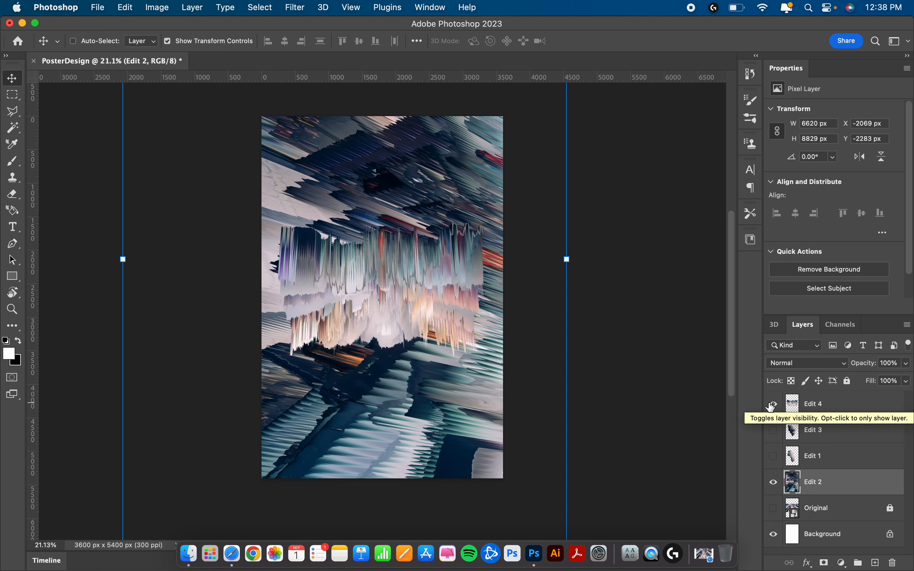
left_click(774, 405)
Show Edit 1, scale it to about 185%, rotate it about 5° counterclockwise and position it over the poster's left and lower area
left_click(774, 457)
left_click(825, 457)
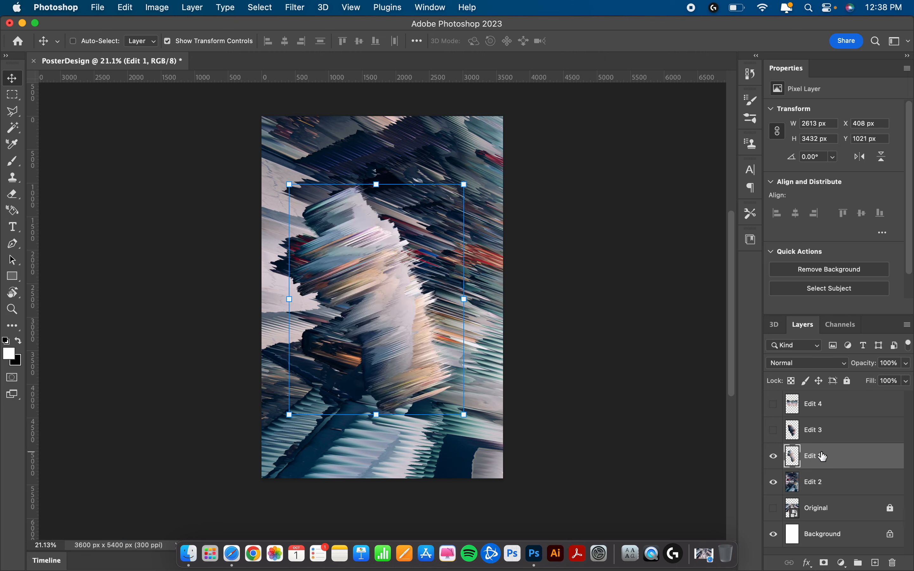
left_click_drag(460, 299, 509, 299)
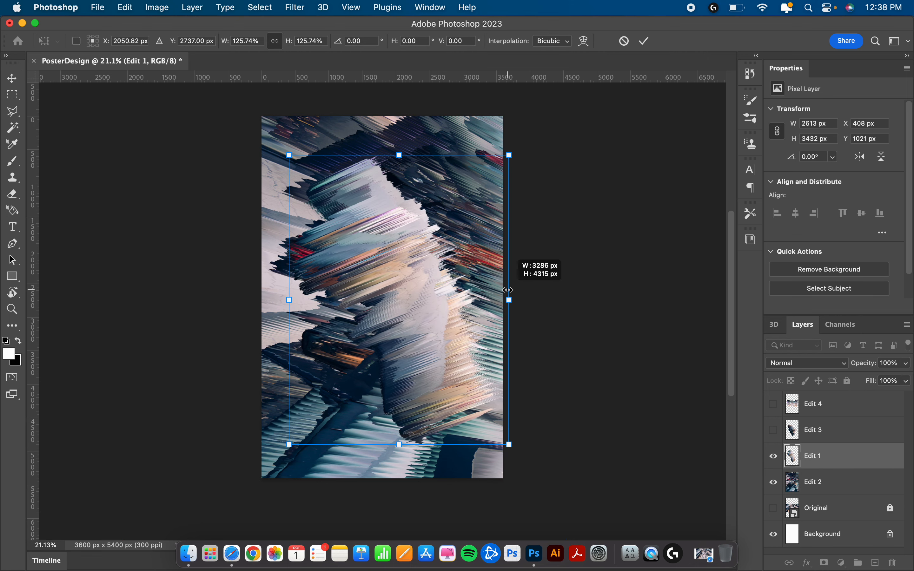
left_click_drag(523, 137, 508, 125)
left_click_drag(409, 323, 318, 405)
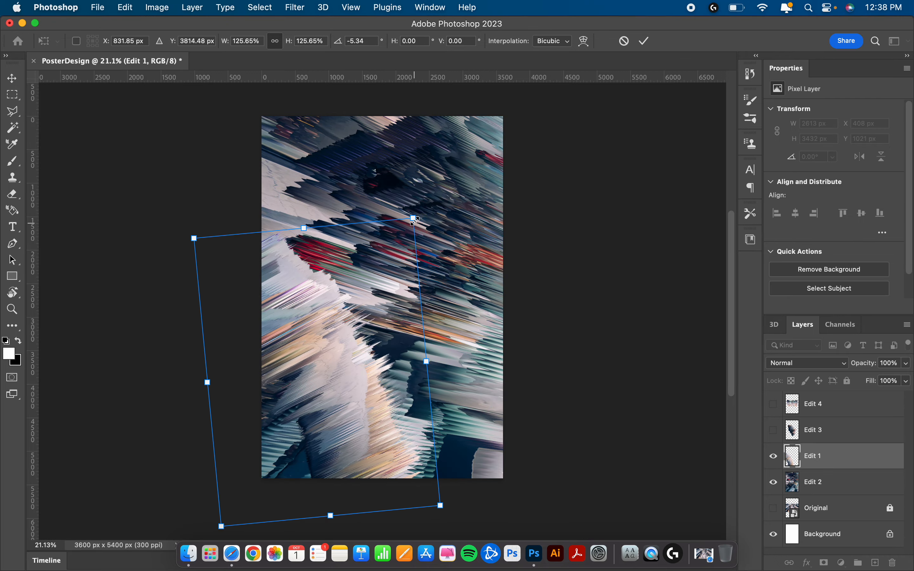
left_click_drag(414, 219, 555, 103)
left_click_drag(386, 293, 347, 333)
scroll(346, 333, "left", 2)
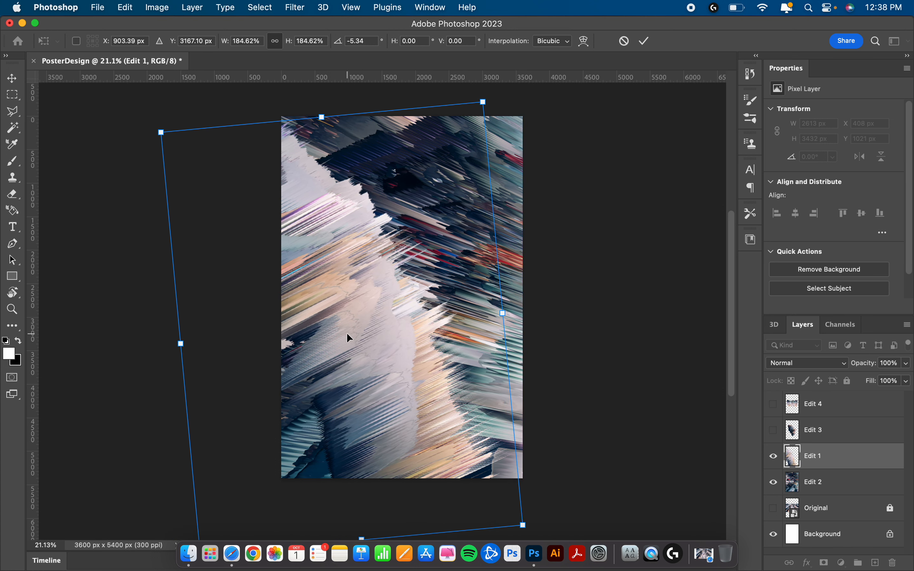
key("Return")
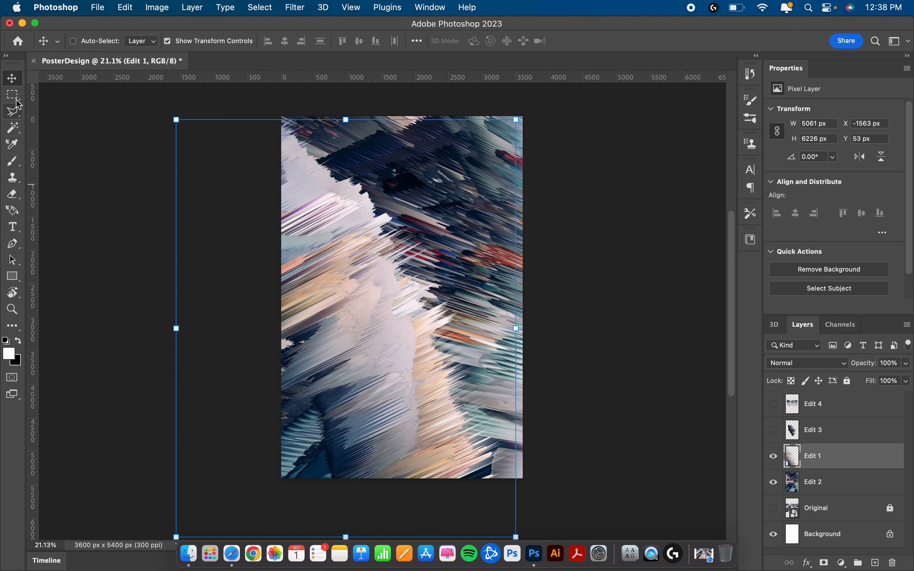
left_click(17, 99)
scroll(668, 363, "right", 2)
scroll(668, 363, "up", 1)
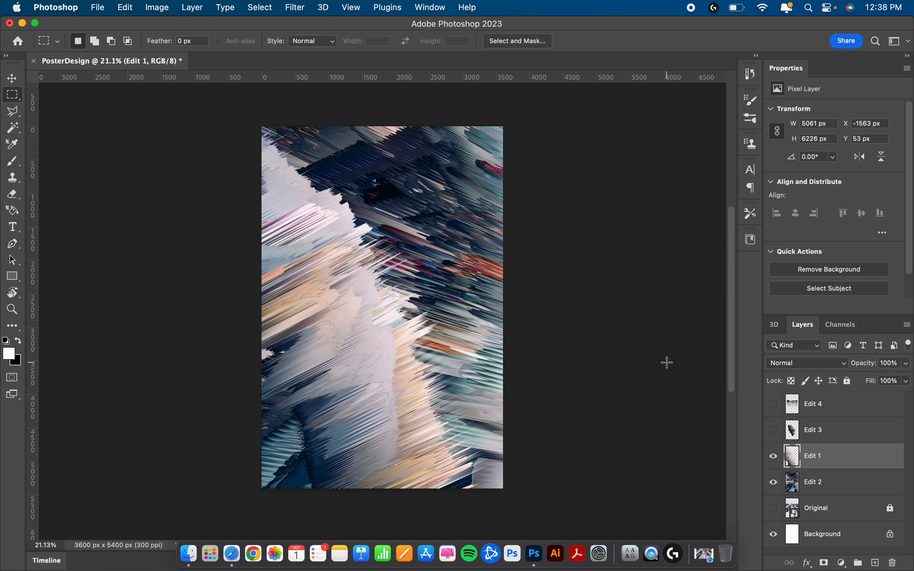
Show Edit 3, move it to the poster's lower left and rotate it slightly counterclockwise
left_click(779, 435)
left_click(821, 432)
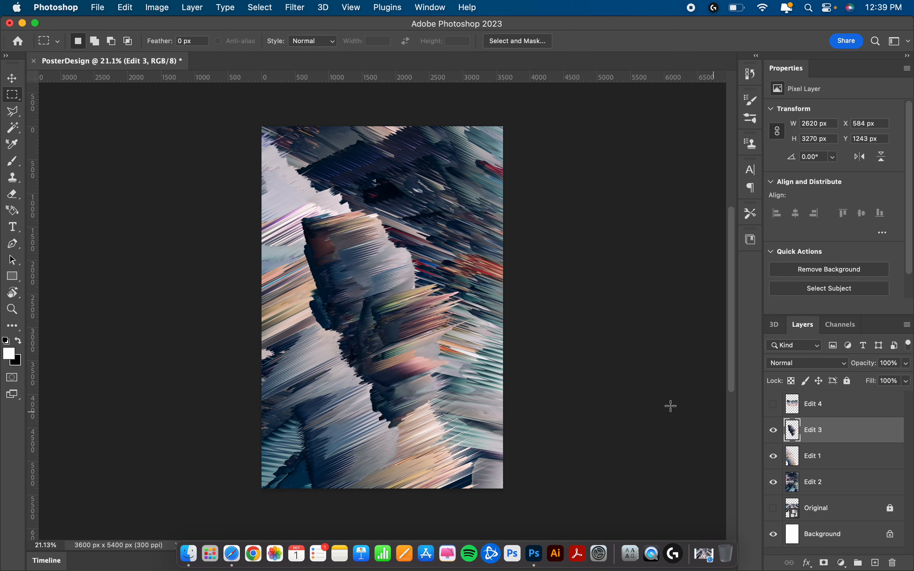
left_click(6, 79)
left_click_drag(428, 328, 391, 361)
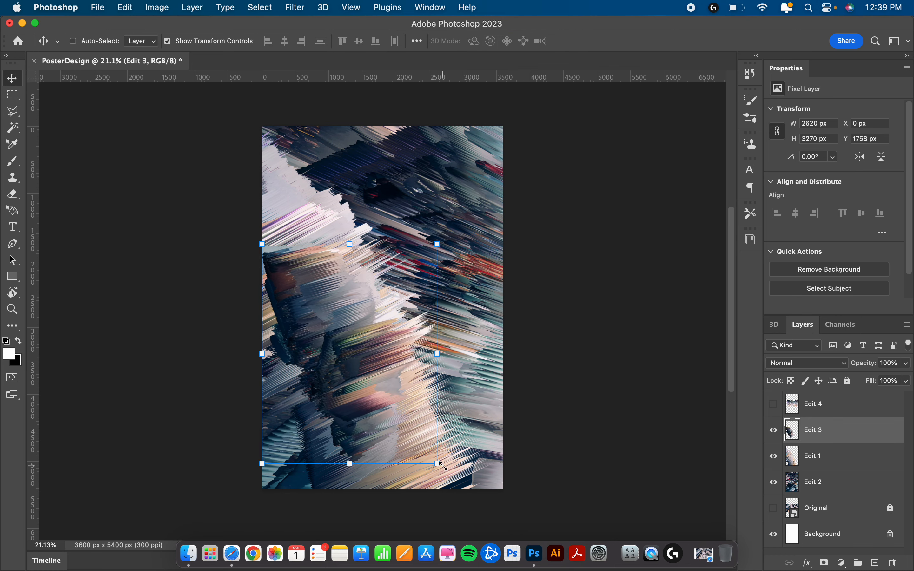
left_click_drag(443, 474, 474, 440)
left_click_drag(364, 401, 380, 395)
key("Return")
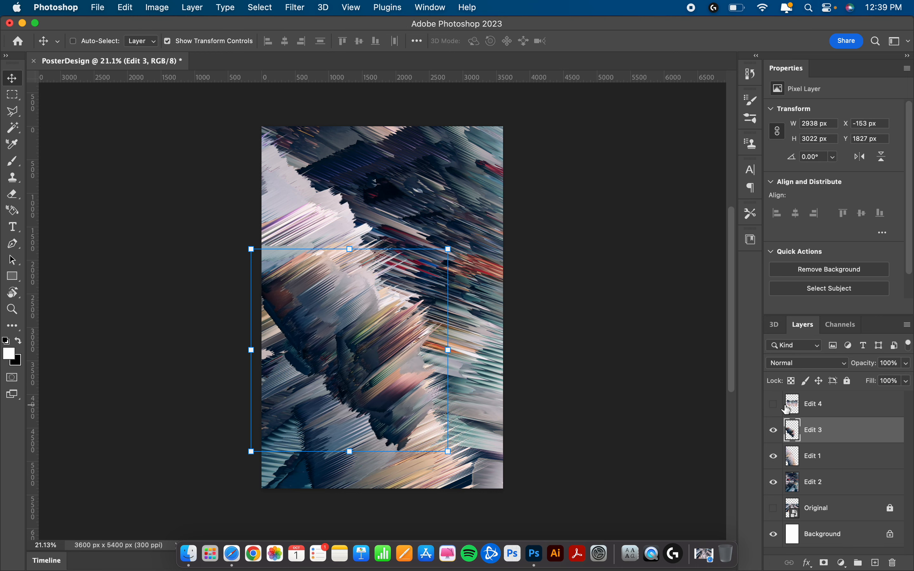
Show Edit 4, rotate it to about 130.5° and position it diagonally across the poster's upper right
left_click(774, 404)
left_click(831, 410)
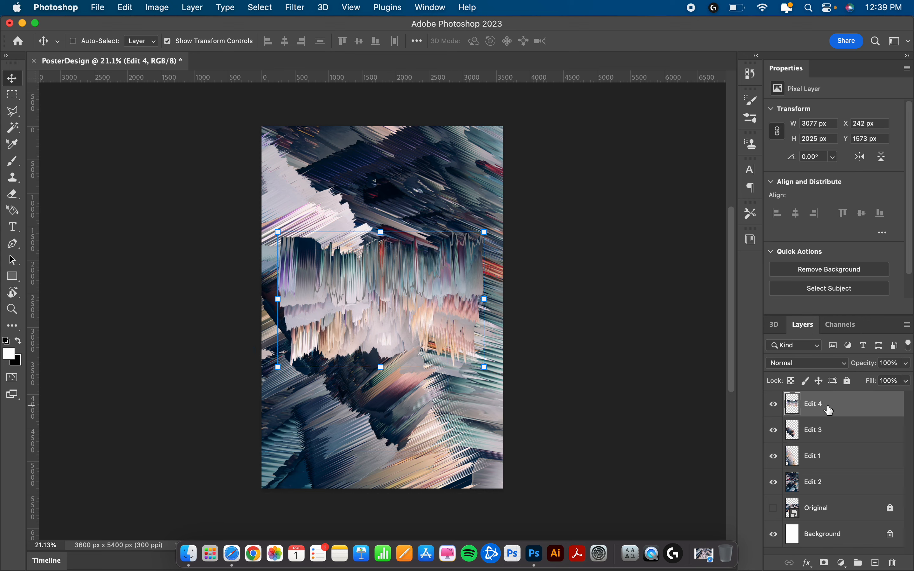
left_click_drag(491, 221, 510, 262)
left_click_drag(418, 333, 440, 260)
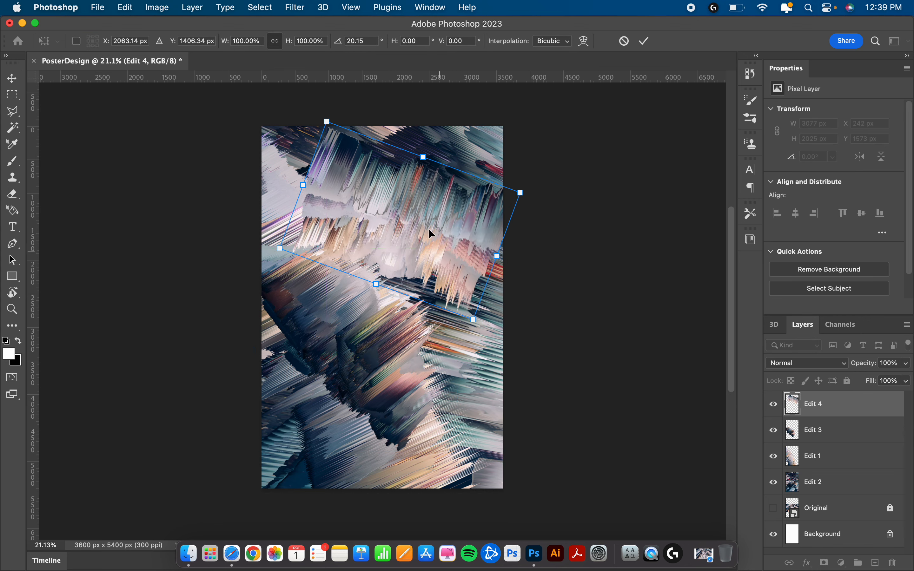
left_click_drag(333, 103, 563, 190)
left_click_drag(410, 222, 434, 225)
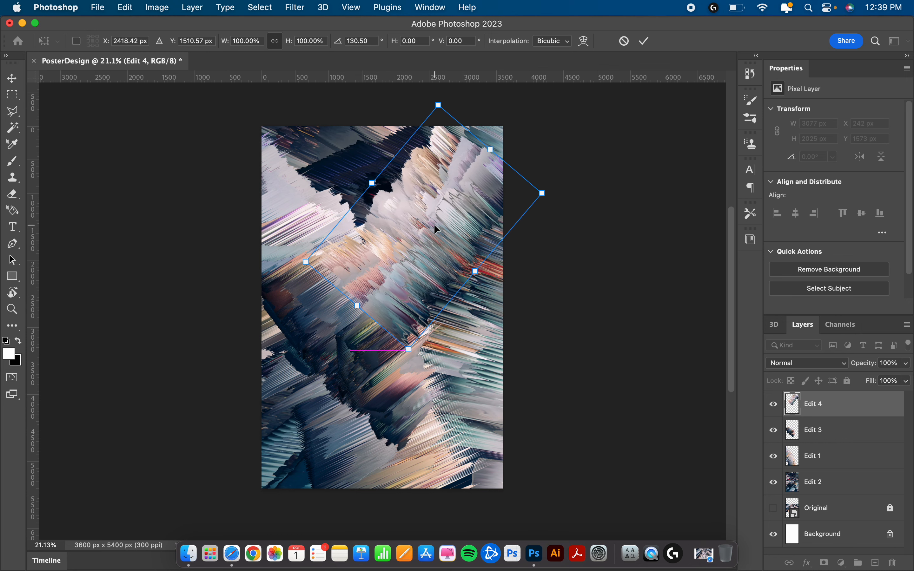
key("Return")
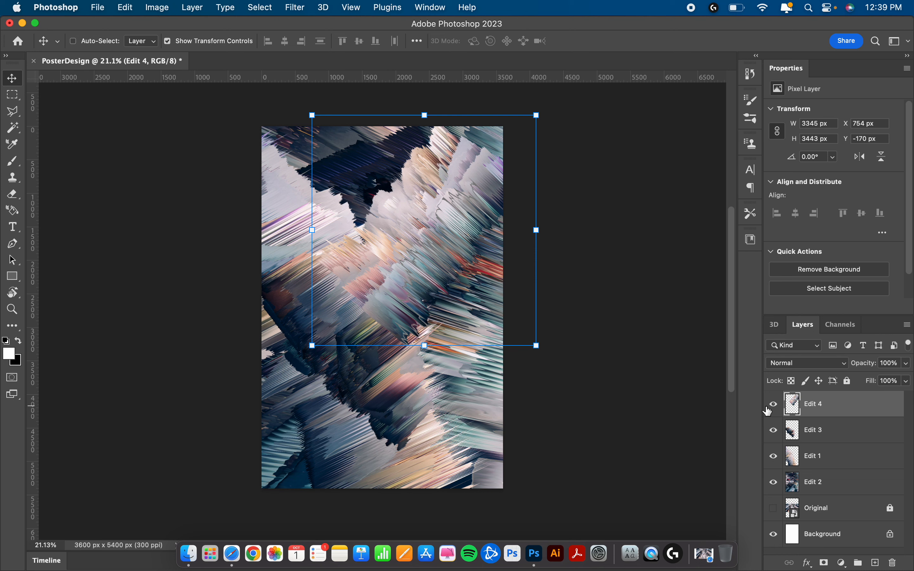
Open Edit 3 in Liquify and warp its upper edge and outer sides into flowing curls with a size 600 brush
left_click(826, 434)
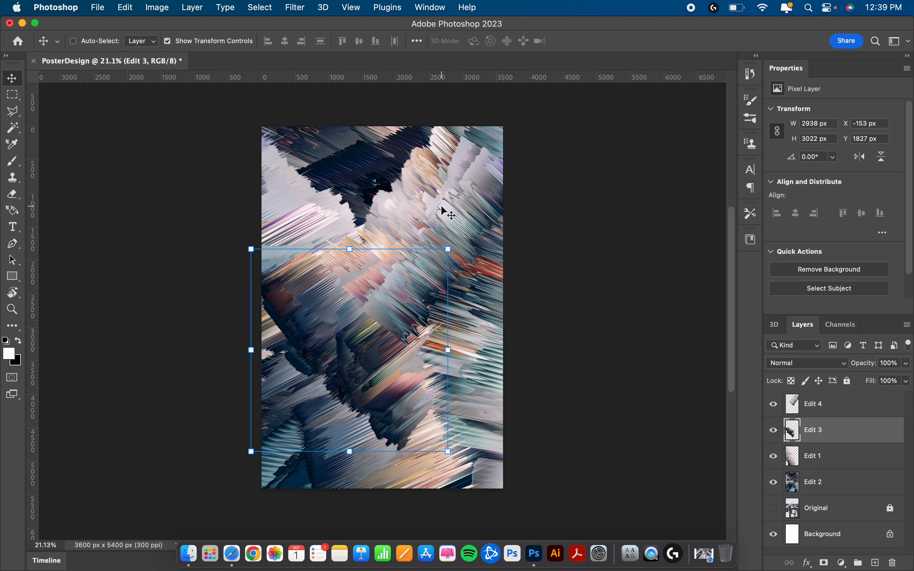
left_click(296, 8)
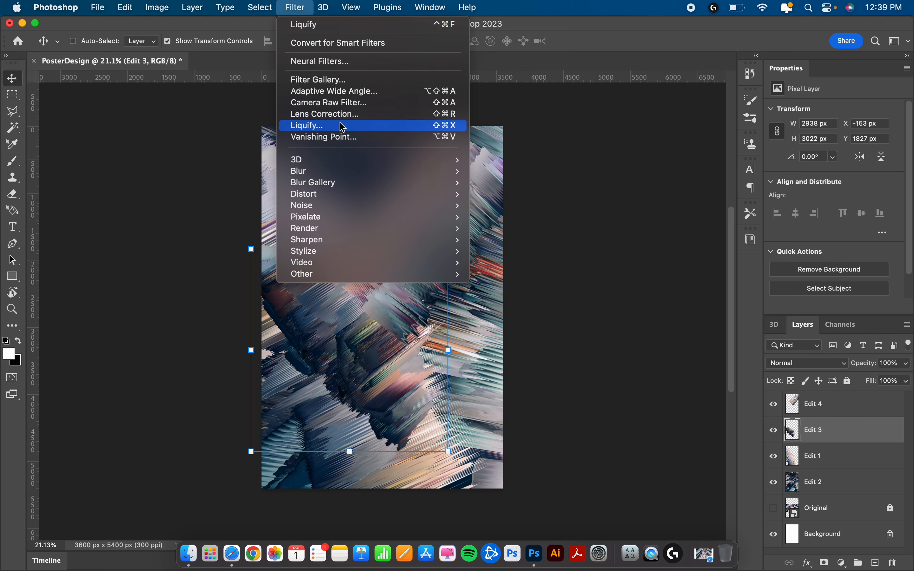
left_click(359, 125)
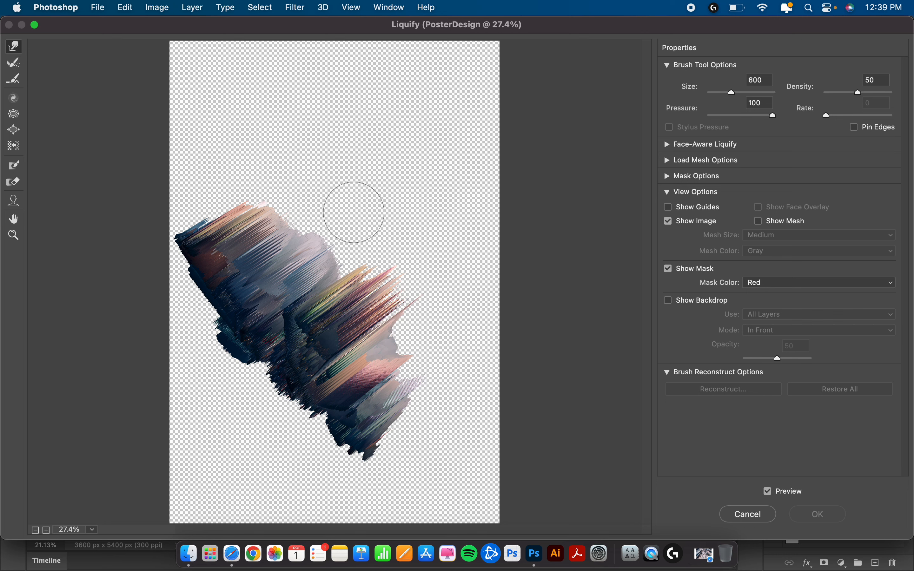
key("bracketleft")
key("bracketleft")
key("bracketright")
key("bracketright")
key("bracketright")
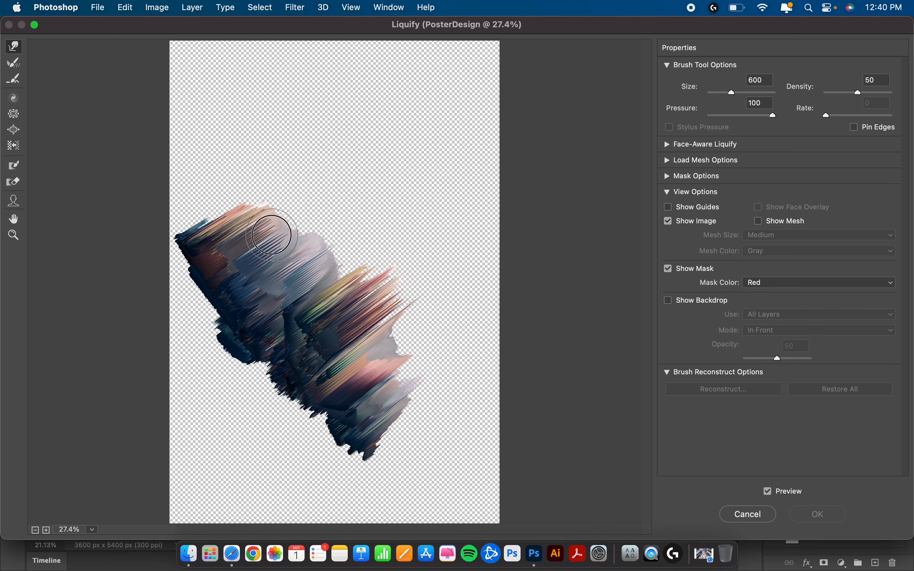
mouse_move(271, 234)
left_mouse_down()
mouse_move(266, 205)
mouse_move(275, 179)
mouse_move(273, 200)
mouse_move(289, 220)
mouse_move(257, 205)
mouse_move(253, 190)
mouse_move(253, 231)
mouse_move(256, 183)
mouse_move(267, 163)
mouse_move(280, 166)
mouse_move(275, 111)
left_mouse_up()
mouse_move(210, 220)
left_mouse_down()
mouse_move(200, 278)
mouse_move(191, 253)
mouse_move(187, 287)
mouse_move(244, 357)
mouse_move(213, 354)
mouse_move(191, 371)
mouse_move(264, 378)
mouse_move(275, 358)
mouse_move(308, 404)
mouse_move(375, 451)
mouse_move(402, 451)
mouse_move(456, 397)
mouse_move(395, 414)
mouse_move(417, 376)
mouse_move(380, 351)
mouse_move(371, 357)
mouse_move(387, 314)
mouse_move(380, 293)
mouse_move(366, 277)
mouse_move(337, 305)
mouse_move(332, 252)
mouse_move(371, 308)
mouse_move(338, 308)
mouse_move(354, 327)
mouse_move(351, 294)
mouse_move(401, 254)
mouse_move(410, 308)
mouse_move(425, 314)
mouse_move(436, 266)
mouse_move(414, 279)
mouse_move(431, 308)
mouse_move(475, 287)
left_mouse_up()
mouse_move(332, 283)
left_mouse_down()
mouse_move(319, 224)
mouse_move(279, 269)
mouse_move(283, 278)
mouse_move(317, 207)
mouse_move(357, 211)
mouse_move(316, 216)
mouse_move(290, 291)
mouse_move(302, 313)
left_mouse_up()
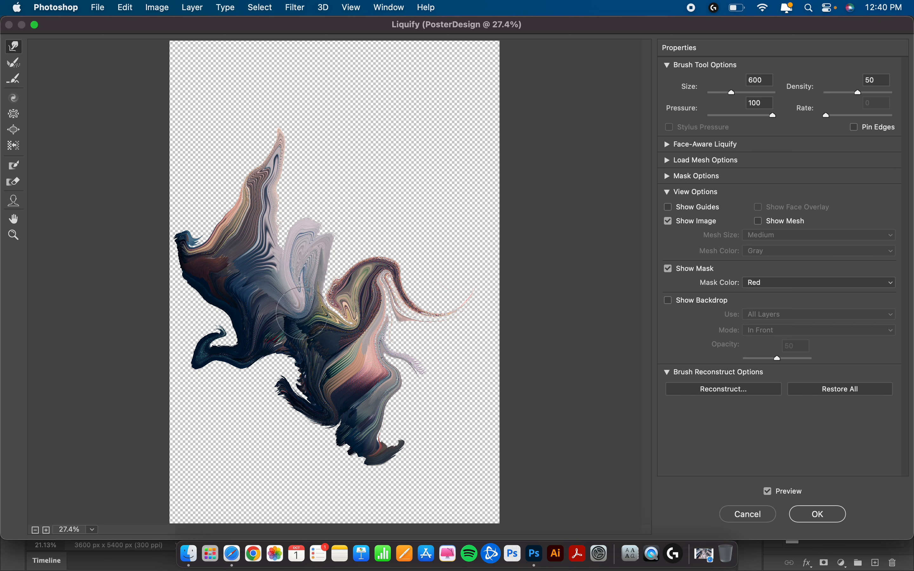
Push Edit 3's pale middle inward, stretch its top tip and lower end into long curved tails, and apply the Liquify warp
left_click_drag(328, 221, 302, 305)
mouse_move(325, 219)
left_mouse_down()
mouse_move(288, 303)
mouse_move(255, 331)
mouse_move(256, 285)
left_mouse_up()
mouse_move(289, 235)
left_mouse_down()
mouse_move(208, 277)
mouse_move(262, 238)
mouse_move(257, 221)
mouse_move(278, 221)
left_mouse_up()
mouse_move(355, 377)
left_mouse_down()
mouse_move(376, 448)
mouse_move(401, 459)
mouse_move(465, 419)
left_mouse_up()
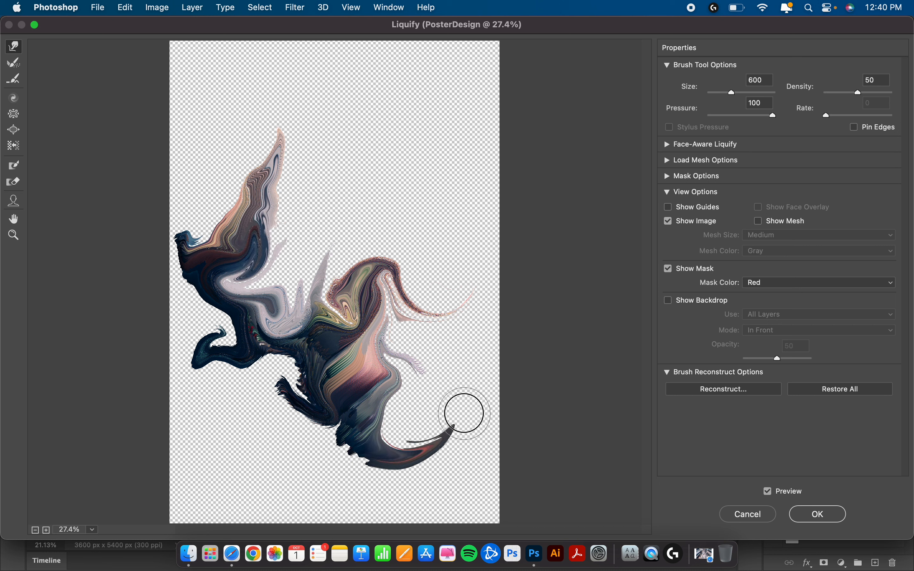
mouse_move(422, 364)
left_mouse_down()
mouse_move(359, 413)
mouse_move(381, 442)
mouse_move(414, 441)
mouse_move(462, 392)
mouse_move(470, 353)
mouse_move(452, 447)
mouse_move(457, 421)
mouse_move(481, 394)
mouse_move(503, 412)
mouse_move(499, 452)
left_mouse_up()
mouse_move(286, 408)
left_mouse_down()
mouse_move(261, 353)
mouse_move(288, 363)
mouse_move(294, 382)
mouse_move(292, 326)
mouse_move(286, 320)
mouse_move(279, 373)
mouse_move(282, 335)
mouse_move(254, 331)
left_mouse_up()
mouse_move(224, 219)
left_mouse_down()
mouse_move(211, 245)
mouse_move(282, 134)
mouse_move(328, 118)
mouse_move(365, 149)
mouse_move(341, 131)
mouse_move(308, 130)
mouse_move(287, 155)
mouse_move(336, 123)
mouse_move(377, 153)
left_mouse_up()
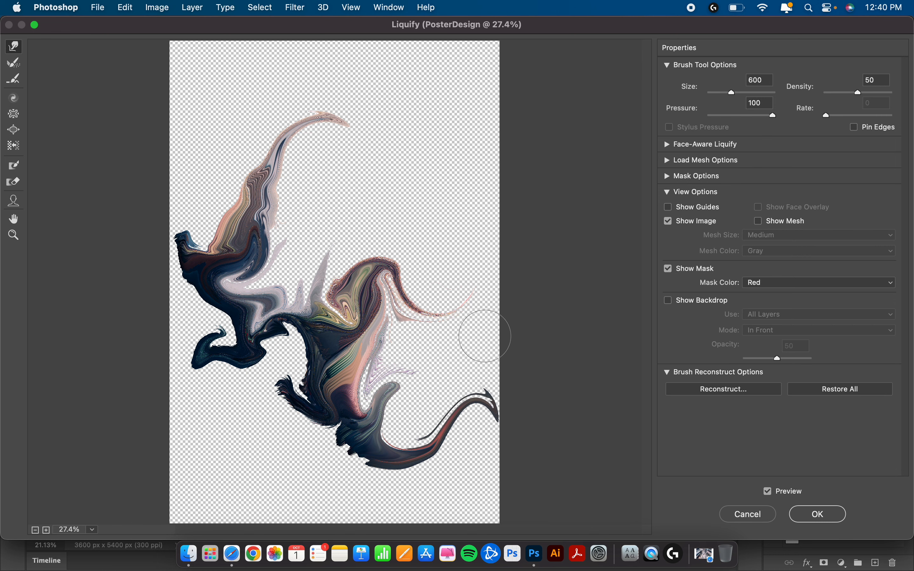
left_click(816, 515)
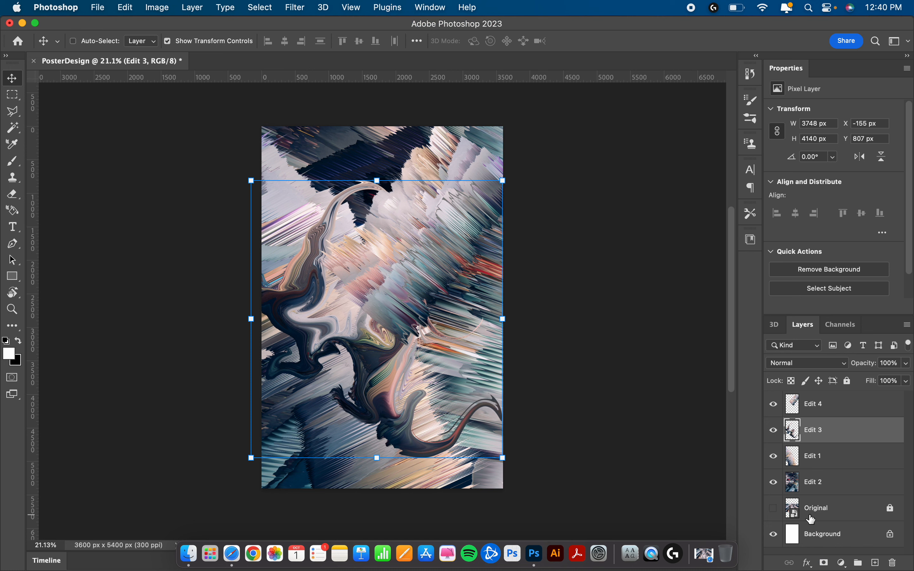
Open Edit 4 in Liquify and warp its upper peak, lower-left edge and right side with a size 600 brush
left_click(830, 412)
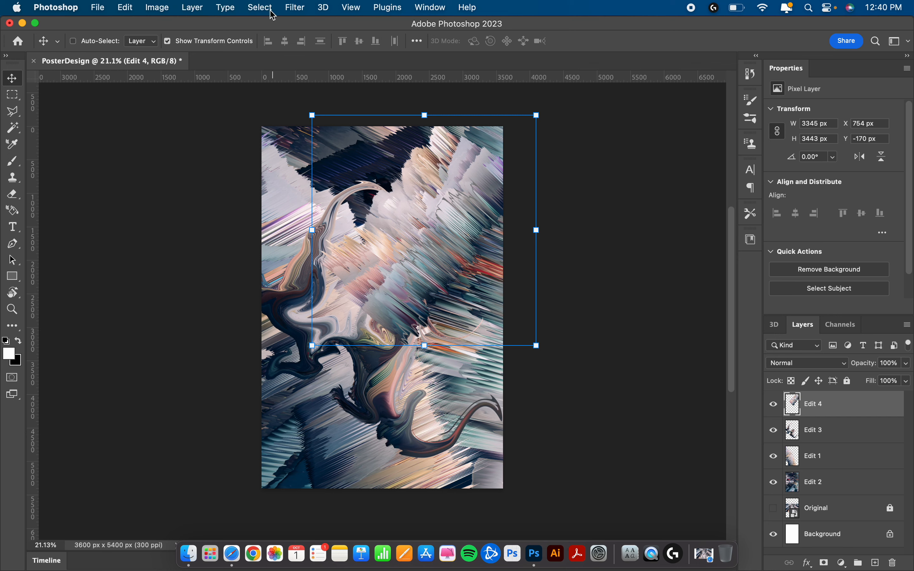
left_click(295, 7)
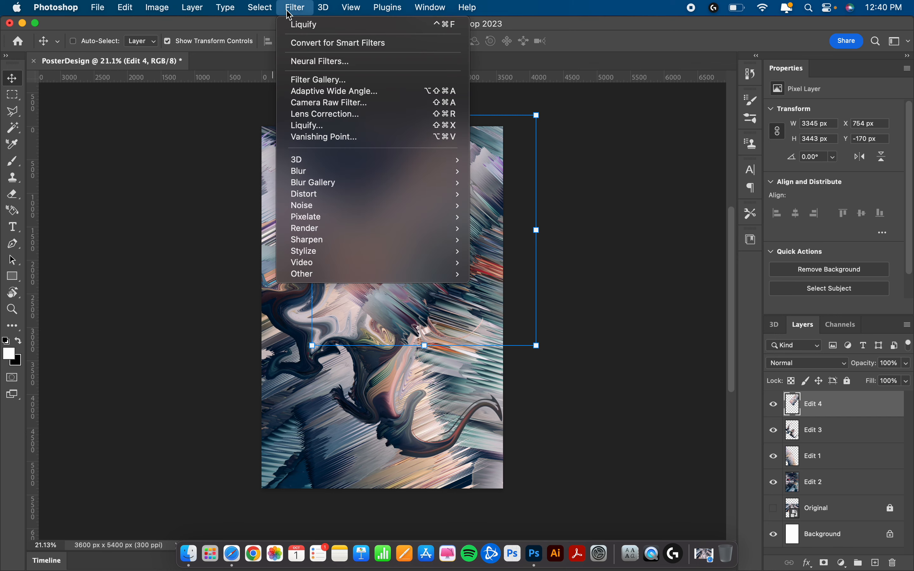
left_click(351, 130)
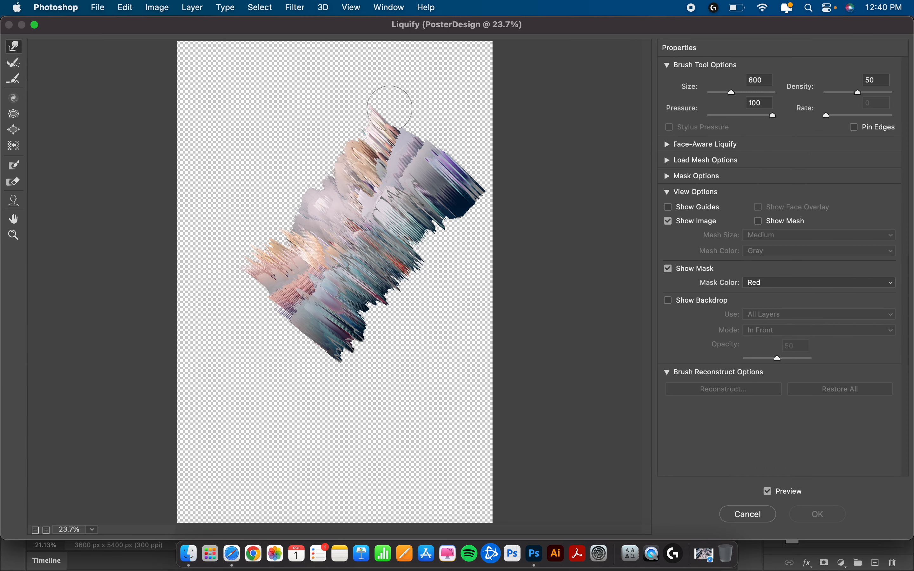
mouse_move(374, 121)
left_mouse_down()
mouse_move(336, 206)
mouse_move(386, 108)
left_mouse_up()
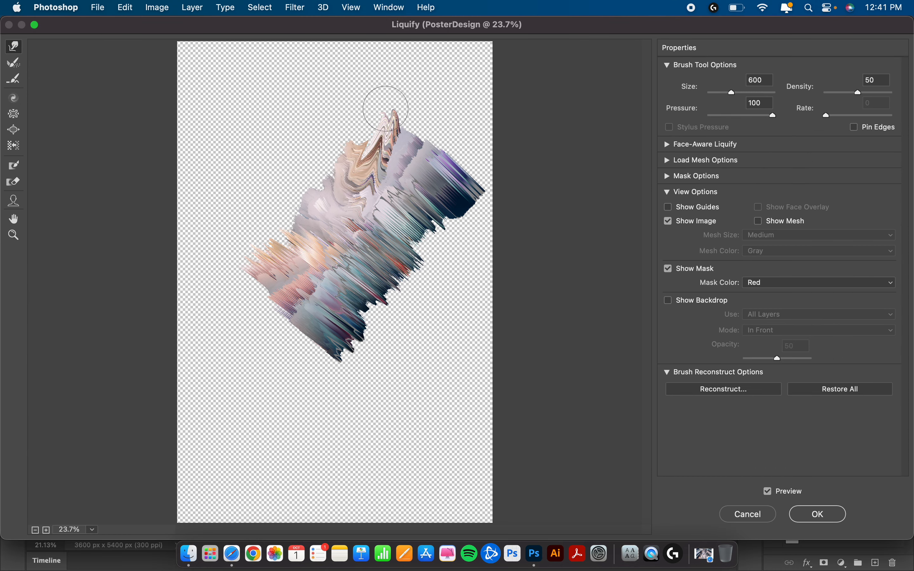
mouse_move(254, 270)
left_mouse_down()
mouse_move(214, 341)
mouse_move(334, 283)
mouse_move(346, 341)
mouse_move(475, 110)
mouse_move(398, 215)
mouse_move(407, 222)
mouse_move(424, 200)
mouse_move(463, 178)
mouse_move(426, 237)
mouse_move(439, 238)
mouse_move(442, 202)
mouse_move(473, 209)
mouse_move(427, 186)
left_mouse_up()
With a size 1100 Liquify brush, reshape Edit 4's upper body and pull its lower end down into a long tail
key("bracketright")
key("bracketright")
key("bracketright")
key("bracketright")
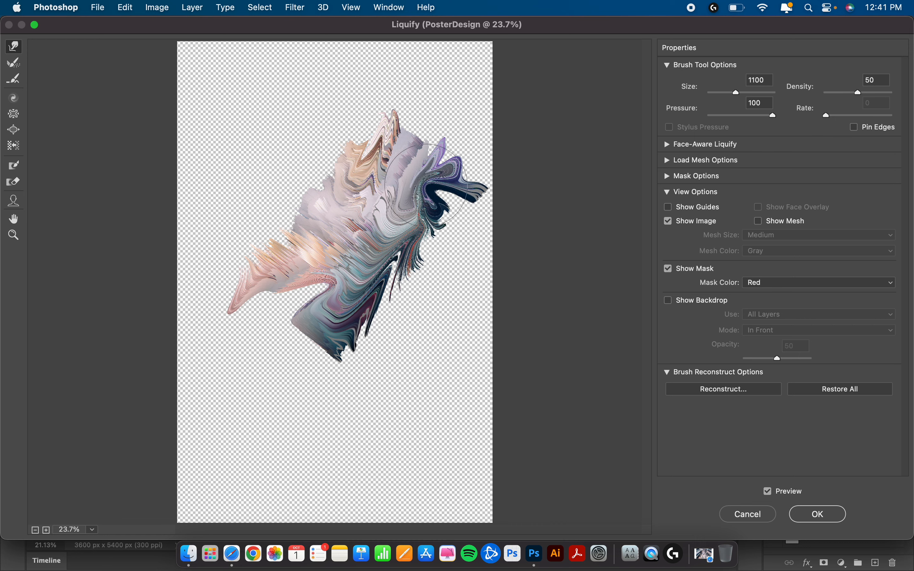
mouse_move(424, 137)
left_mouse_down()
mouse_move(449, 87)
mouse_move(364, 194)
mouse_move(391, 172)
mouse_move(420, 116)
mouse_move(416, 97)
left_mouse_up()
mouse_move(317, 140)
left_mouse_down()
mouse_move(324, 185)
mouse_move(287, 289)
mouse_move(373, 168)
left_mouse_up()
left_click_drag(372, 289, 333, 418)
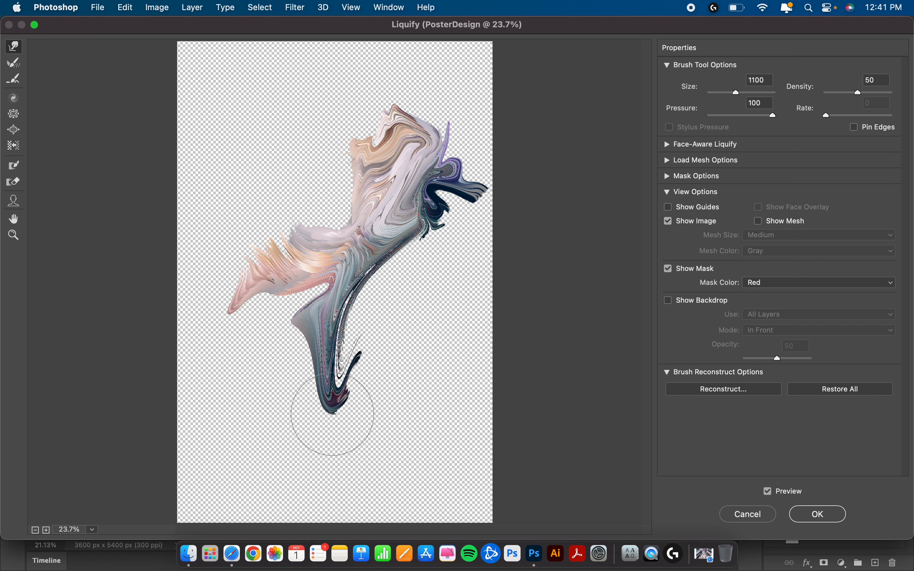
left_click_drag(346, 215, 329, 199)
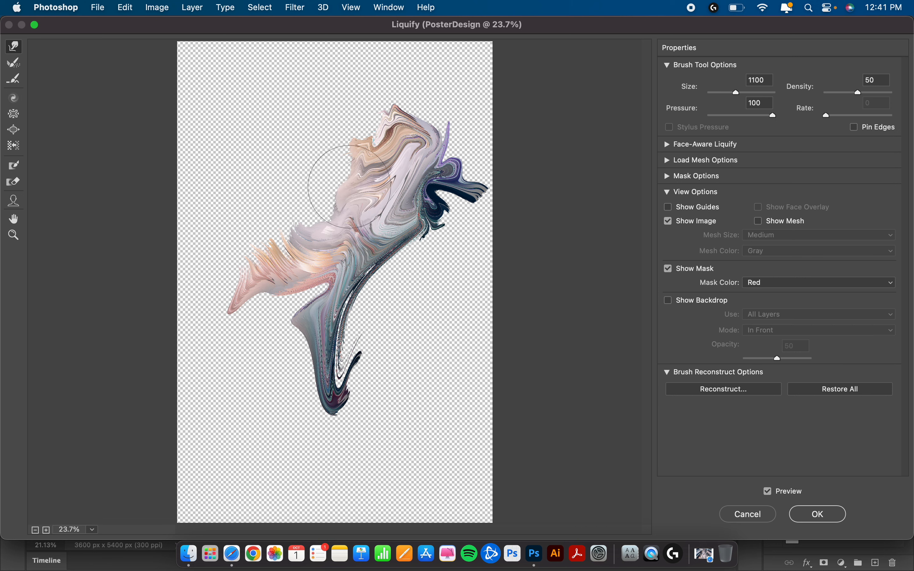
With a size 700 Liquify brush, stretch Edit 4's lower-left tip outward, warp its upper body and top into curls, and extend its lower tail
key("bracketleft")
key("bracketleft")
key("bracketleft")
key("bracketleft")
mouse_move(290, 256)
left_mouse_down()
mouse_move(218, 305)
mouse_move(230, 315)
mouse_move(179, 357)
left_mouse_up()
mouse_move(291, 325)
left_mouse_down()
mouse_move(307, 307)
mouse_move(345, 272)
mouse_move(359, 197)
mouse_move(358, 232)
mouse_move(305, 322)
left_mouse_up()
mouse_move(305, 321)
left_mouse_down()
mouse_move(446, 181)
mouse_move(417, 208)
mouse_move(460, 208)
mouse_move(479, 151)
mouse_move(455, 101)
mouse_move(430, 187)
mouse_move(465, 84)
mouse_move(431, 68)
mouse_move(467, 95)
mouse_move(464, 117)
mouse_move(374, 64)
mouse_move(297, 227)
mouse_move(345, 227)
mouse_move(378, 204)
left_mouse_up()
mouse_move(463, 127)
left_mouse_down()
mouse_move(416, 32)
mouse_move(450, 85)
mouse_move(382, 209)
mouse_move(382, 160)
mouse_move(443, 197)
mouse_move(352, 145)
mouse_move(418, 154)
mouse_move(417, 116)
mouse_move(379, 94)
left_mouse_up()
mouse_move(283, 388)
left_mouse_down()
mouse_move(347, 415)
mouse_move(435, 382)
mouse_move(316, 439)
mouse_move(352, 440)
left_mouse_up()
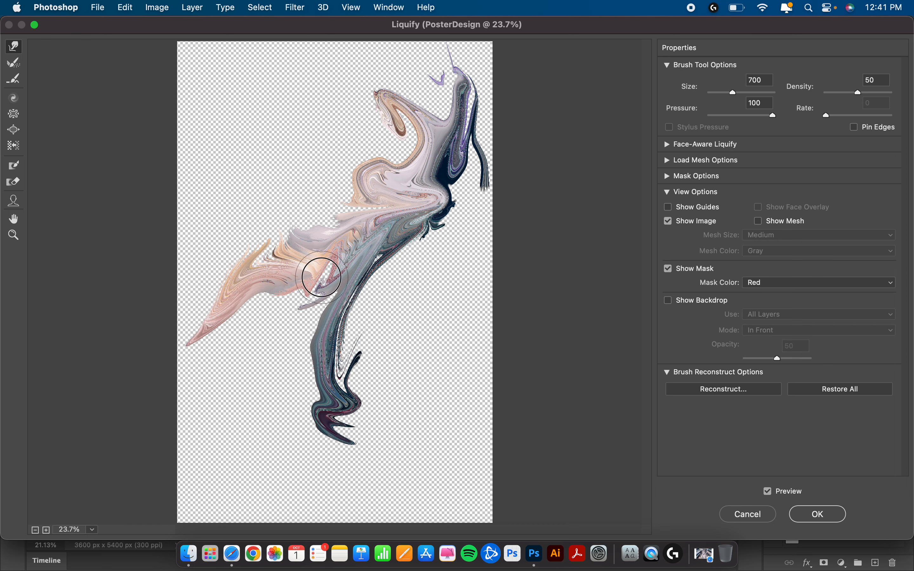
Push Edit 4's pale middle up toward its upper curl and apply the Liquify warp
mouse_move(322, 272)
left_mouse_down()
mouse_move(351, 225)
mouse_move(312, 190)
mouse_move(332, 129)
mouse_move(361, 189)
mouse_move(440, 155)
mouse_move(419, 98)
mouse_move(414, 127)
left_mouse_up()
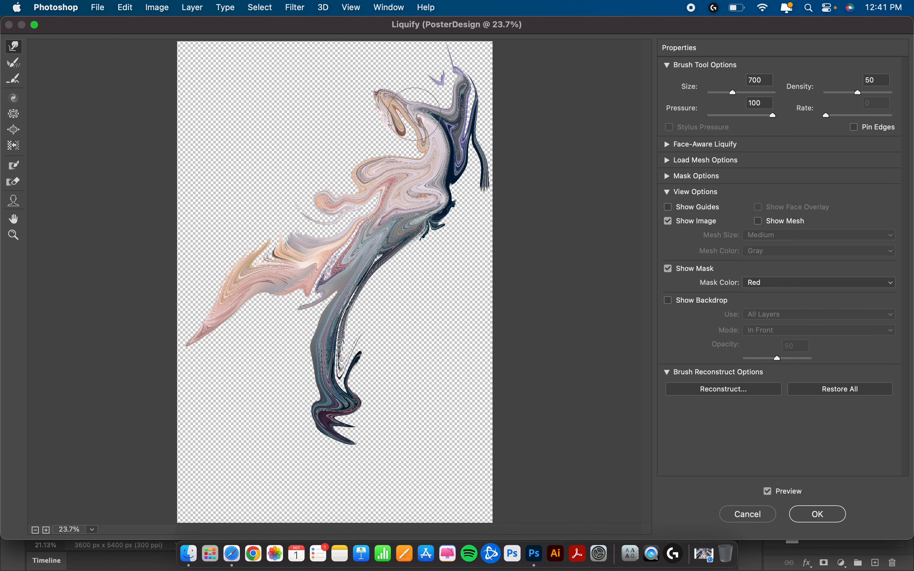
left_click(825, 522)
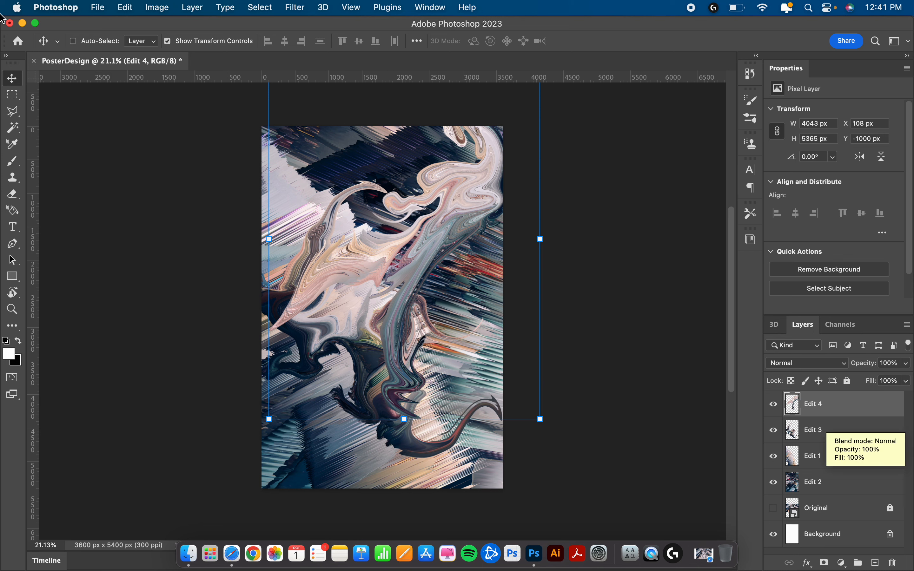
left_click(14, 95)
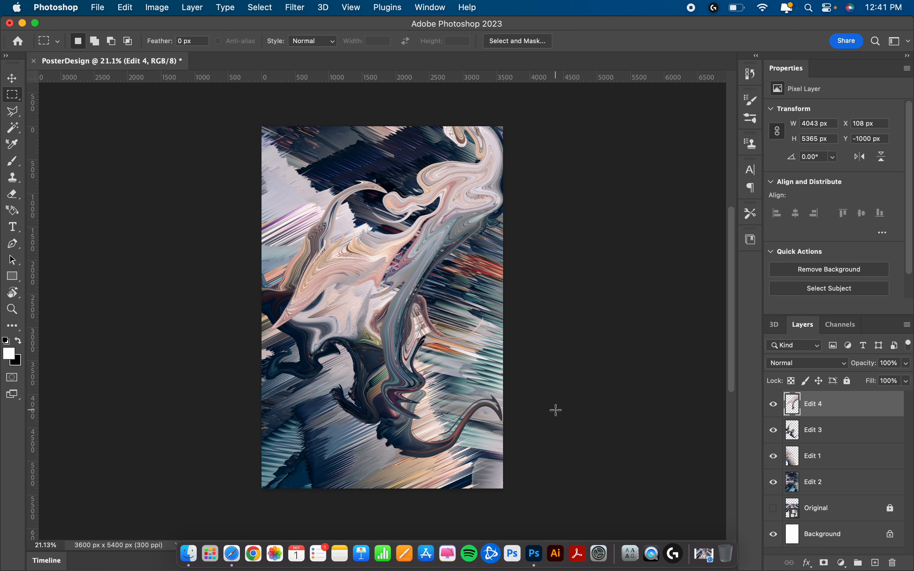
Add a Hue/Saturation adjustment layer above Edit 4 with hue +13 and saturation +59
left_click(844, 564)
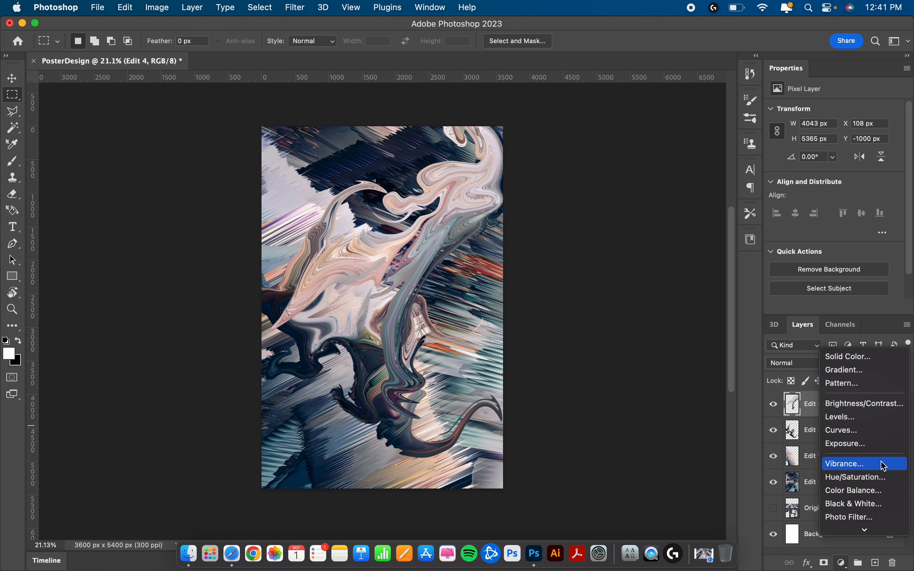
left_click(897, 482)
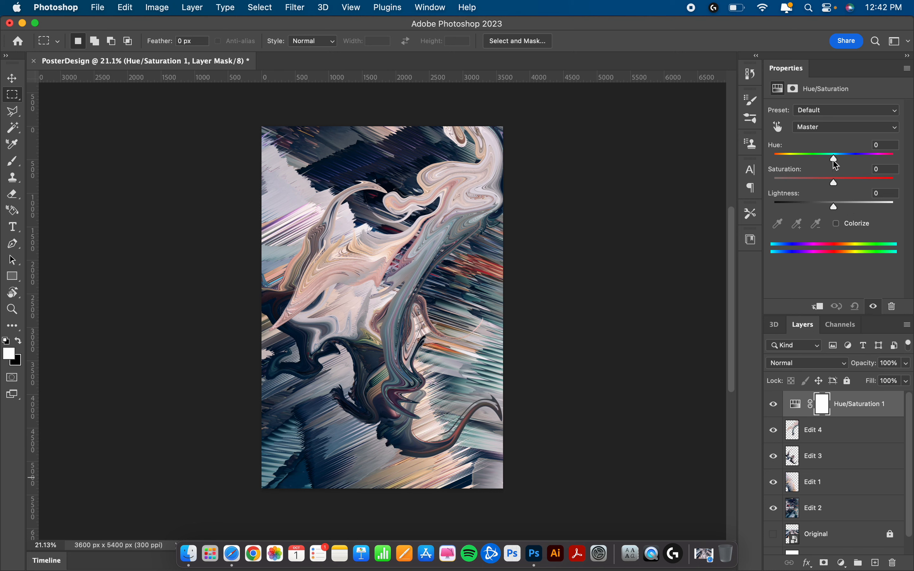
mouse_move(836, 162)
left_mouse_down()
mouse_move(785, 163)
mouse_move(888, 158)
mouse_move(805, 161)
mouse_move(837, 165)
left_mouse_up()
left_click_drag(836, 185, 845, 165)
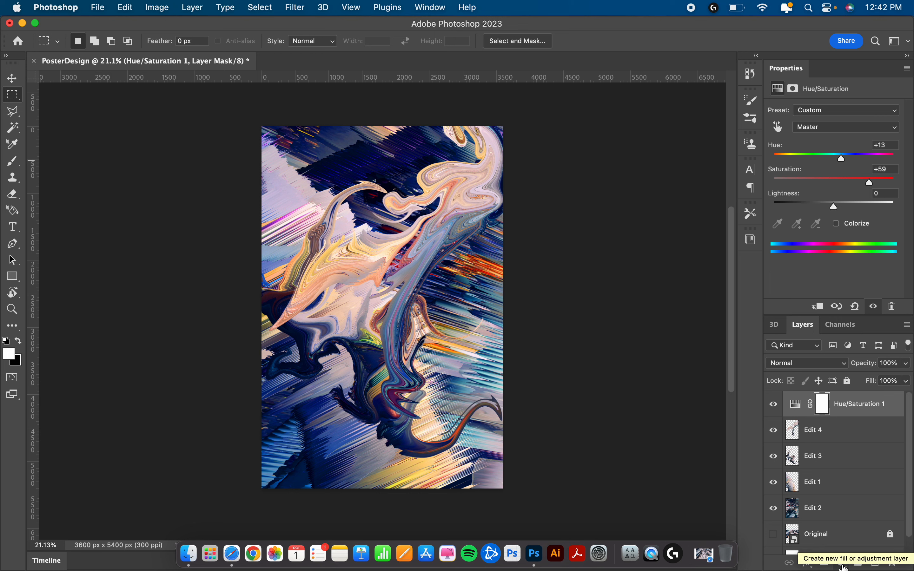
Add a Color Balance adjustment layer above Hue/Saturation and adjust the midtones' color sliders
left_click(843, 563)
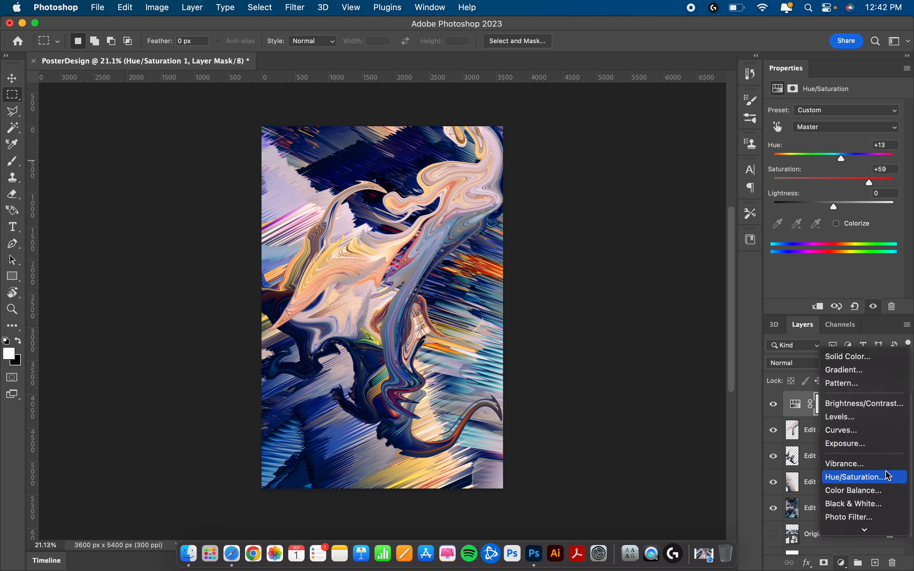
left_click(868, 496)
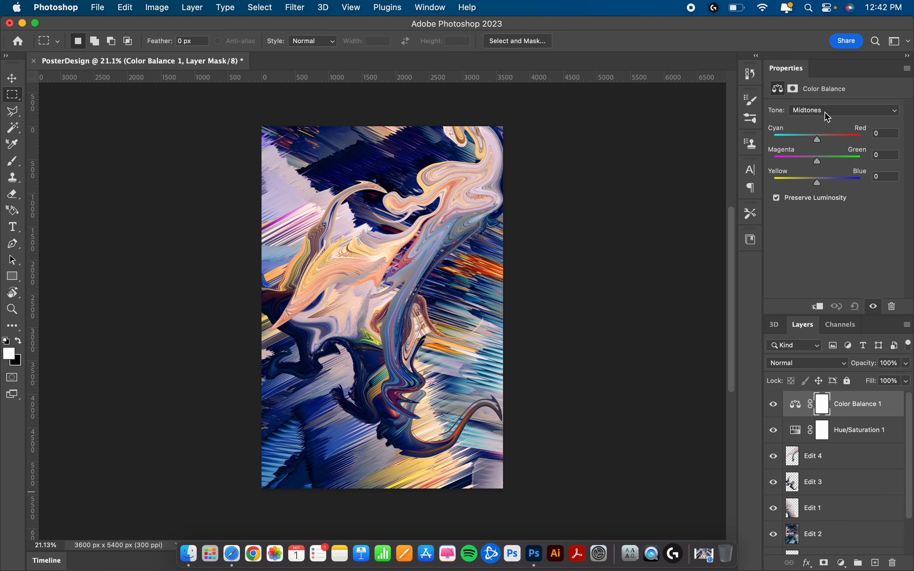
left_click(820, 115)
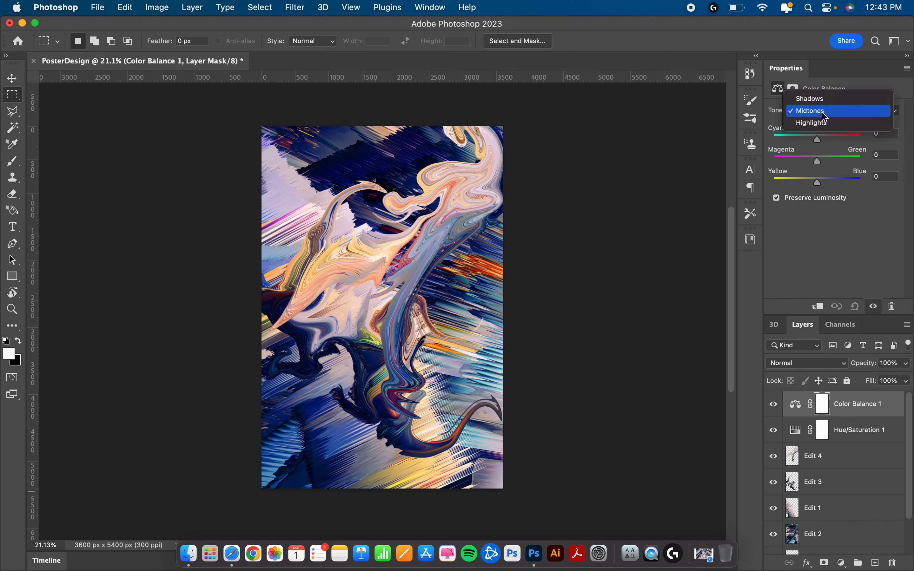
left_click(823, 113)
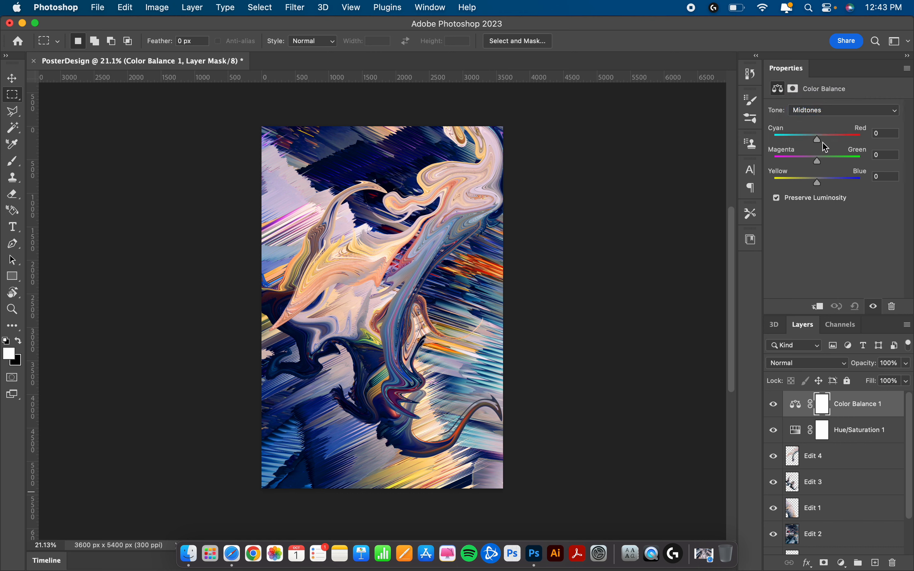
left_click_drag(820, 162, 826, 182)
mouse_move(816, 139)
left_mouse_down()
mouse_move(807, 143)
mouse_move(846, 135)
mouse_move(827, 139)
left_mouse_up()
Set the Color Balance shadows to Cyan-Red +6, Magenta-Green -29 and Yellow-Blue -3
left_click(827, 111)
left_click(825, 103)
left_click_drag(818, 186, 823, 140)
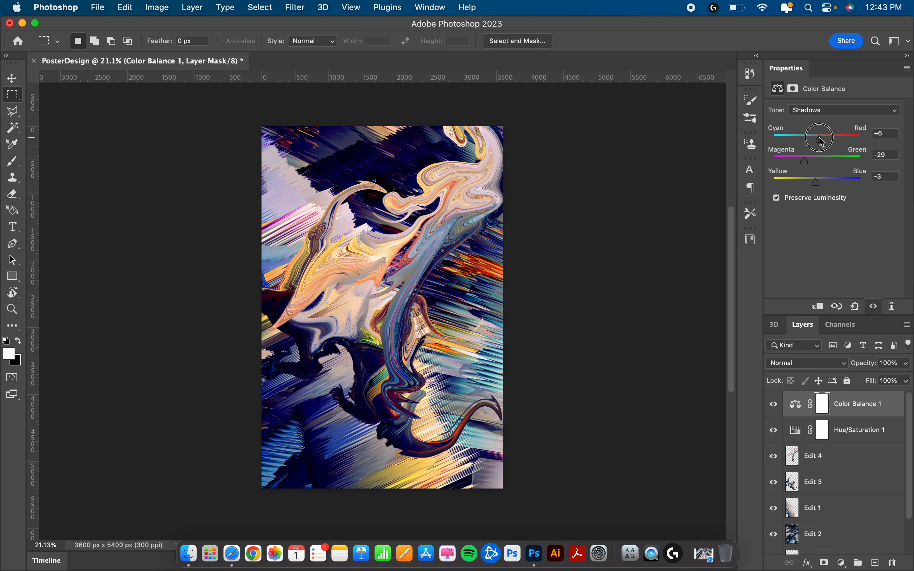
Set the Color Balance highlights to Cyan-Red -17, Magenta-Green +26 and Yellow-Blue +35
left_click(835, 111)
left_click(835, 135)
left_click_drag(818, 183, 805, 185)
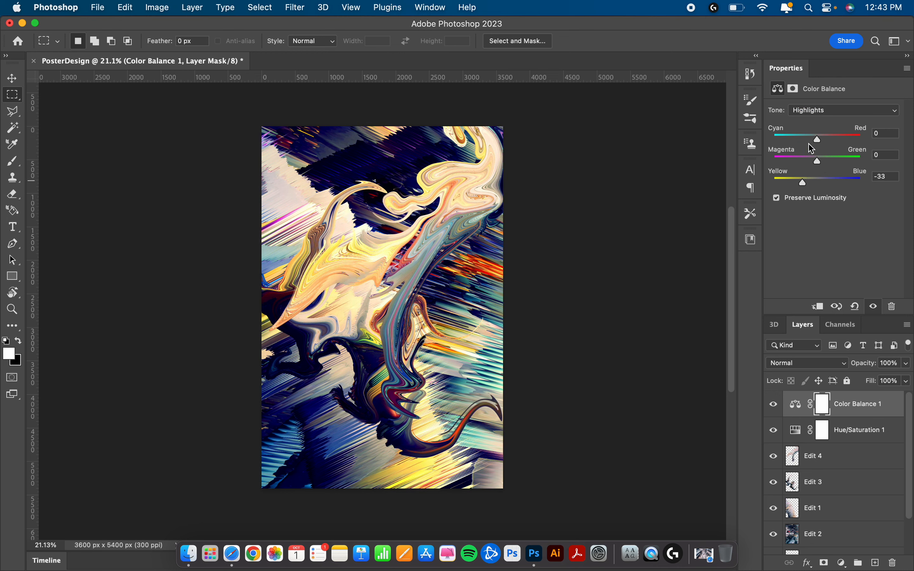
left_click_drag(818, 141, 829, 157)
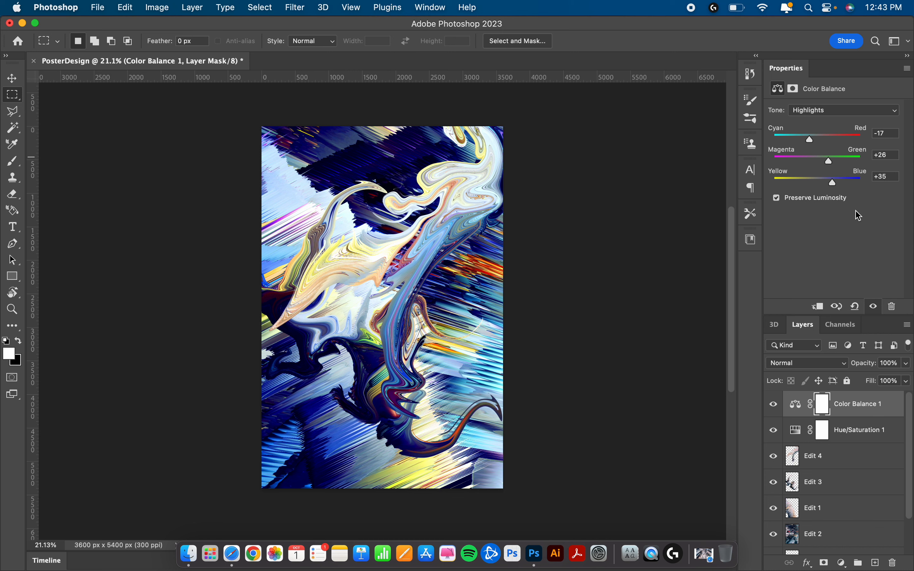
left_click(842, 121)
left_click(839, 114)
Add a Brightness/Contrast adjustment layer at the top of the stack with brightness -47 and contrast 53
left_click(840, 566)
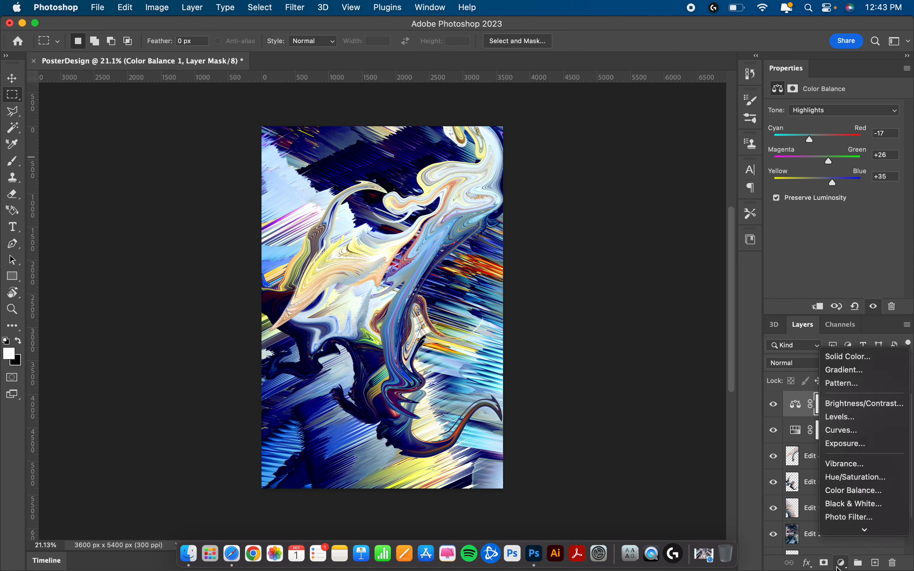
left_click(877, 411)
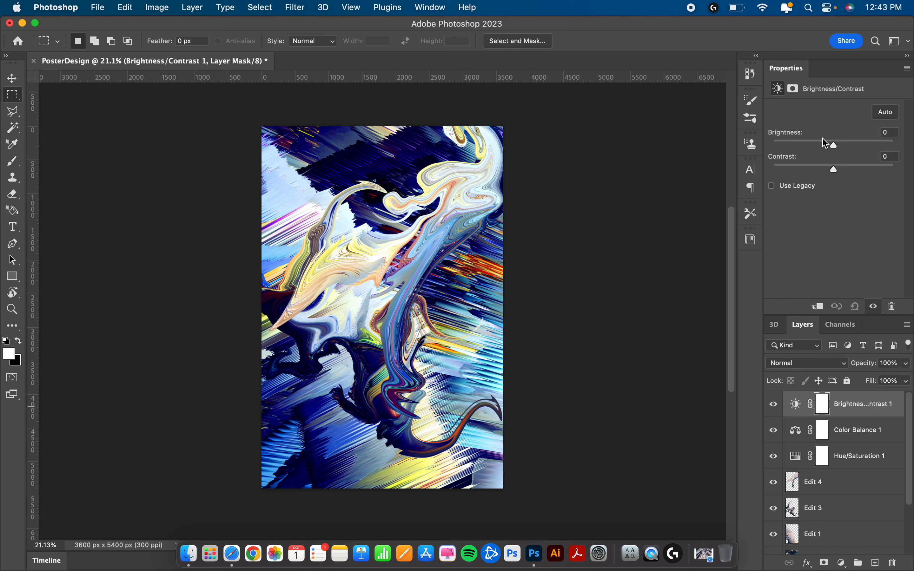
left_click(874, 170)
left_click_drag(869, 166, 822, 143)
mouse_move(868, 171)
left_mouse_down()
mouse_move(886, 170)
mouse_move(805, 183)
mouse_move(869, 171)
left_mouse_up()
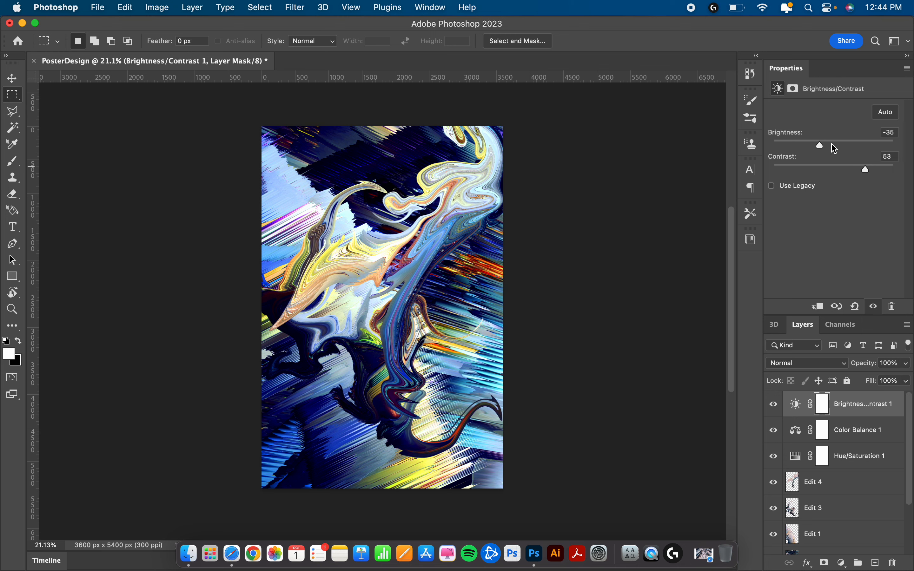
mouse_move(825, 151)
left_mouse_down()
mouse_move(871, 151)
mouse_move(817, 150)
left_mouse_up()
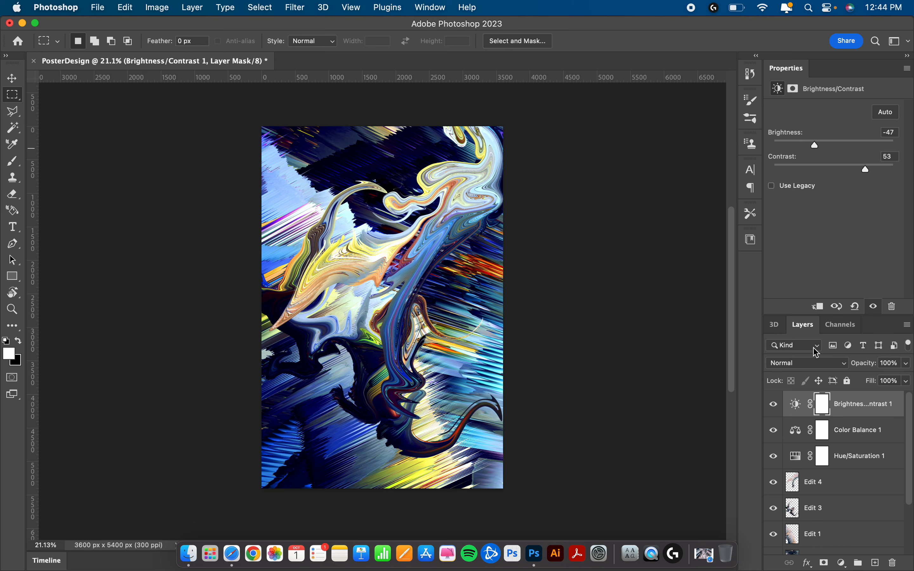
Select the Edit 4 layer below the adjustment layers
scroll(838, 453, "down", 2)
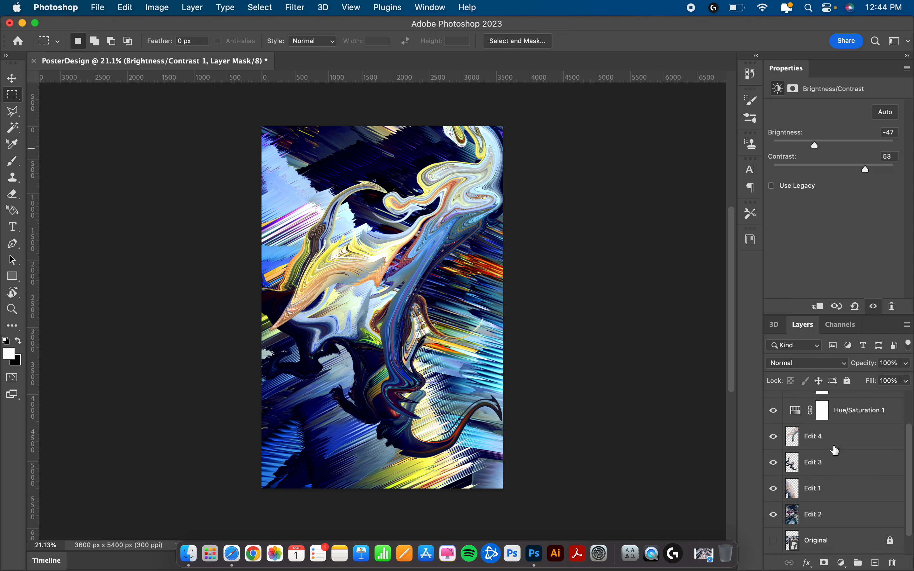
left_click(837, 450)
left_click(833, 468)
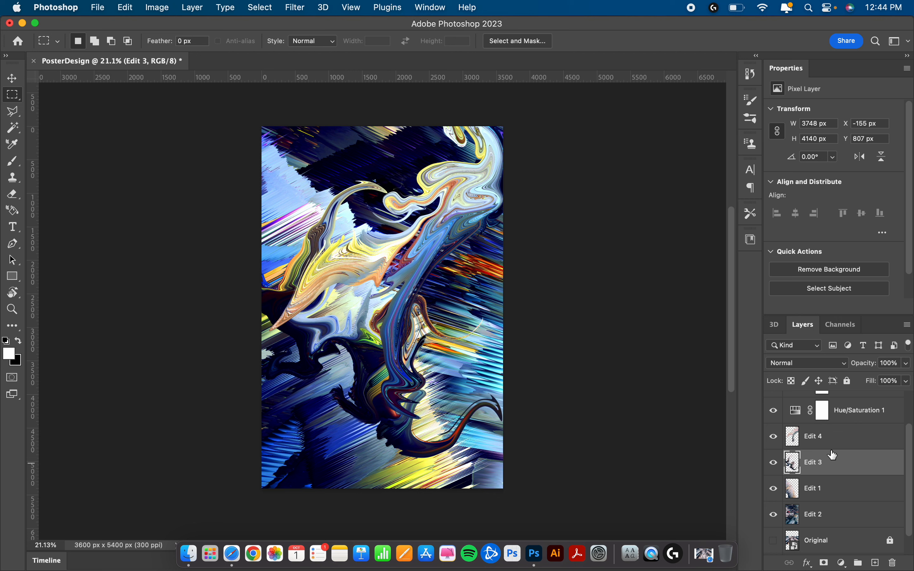
left_click(835, 450)
left_click(835, 466)
left_click(836, 450)
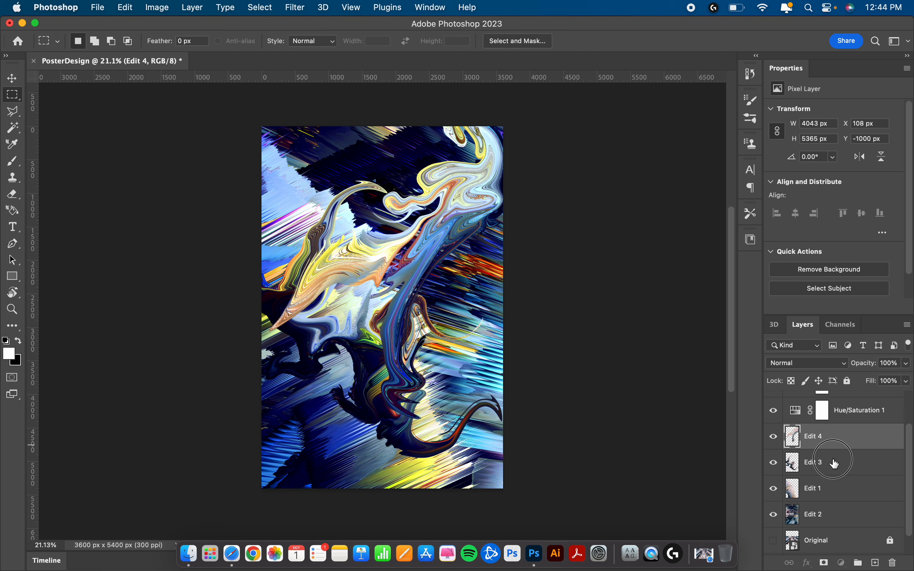
left_click(834, 466)
left_click(836, 450)
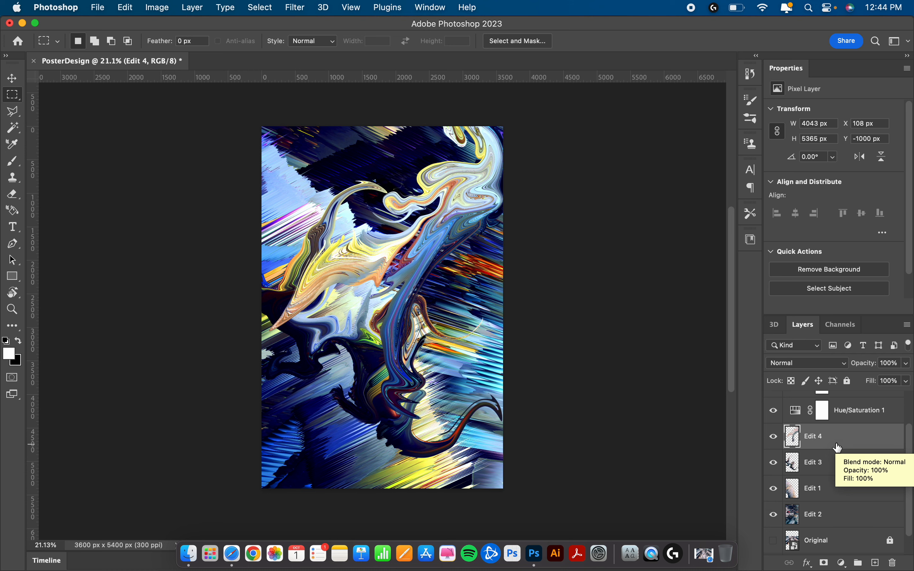
Switch to the Digital Design workspace and close the Properties, Adjustments and Libraries group to make room for the layers
left_click(432, 10)
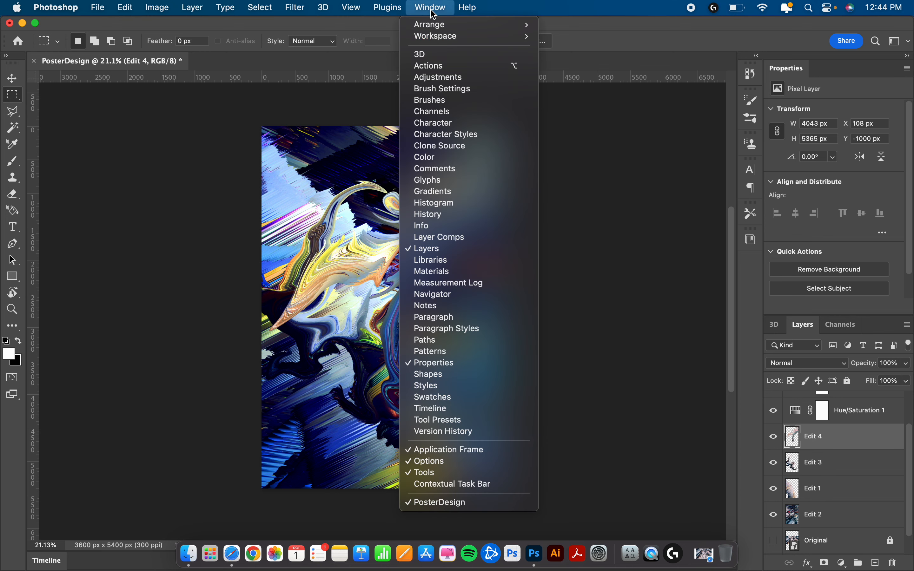
mouse_move(475, 41)
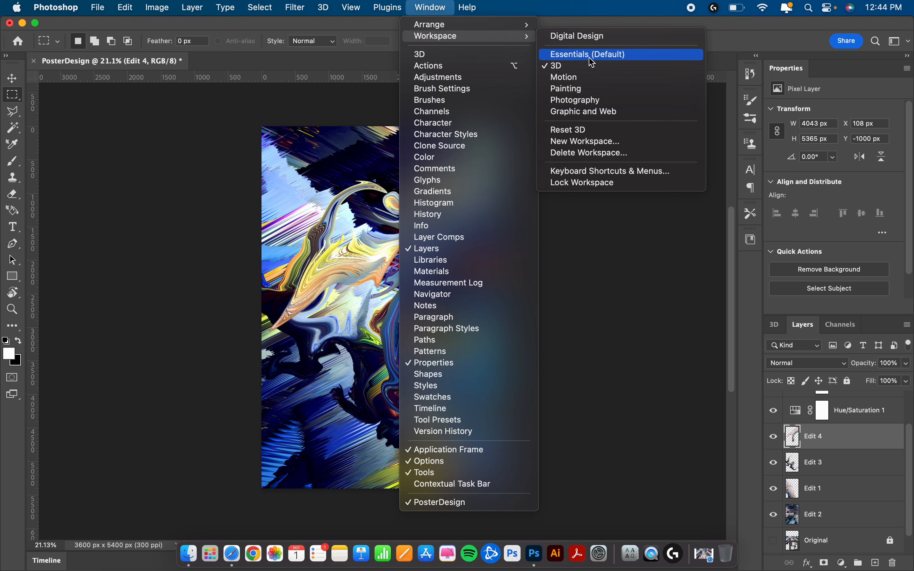
left_click(604, 38)
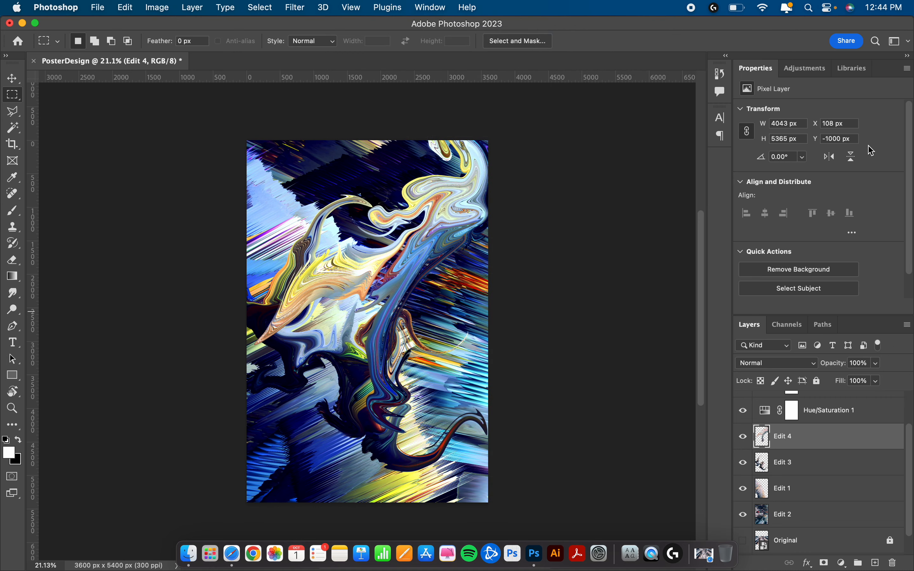
left_click(910, 74)
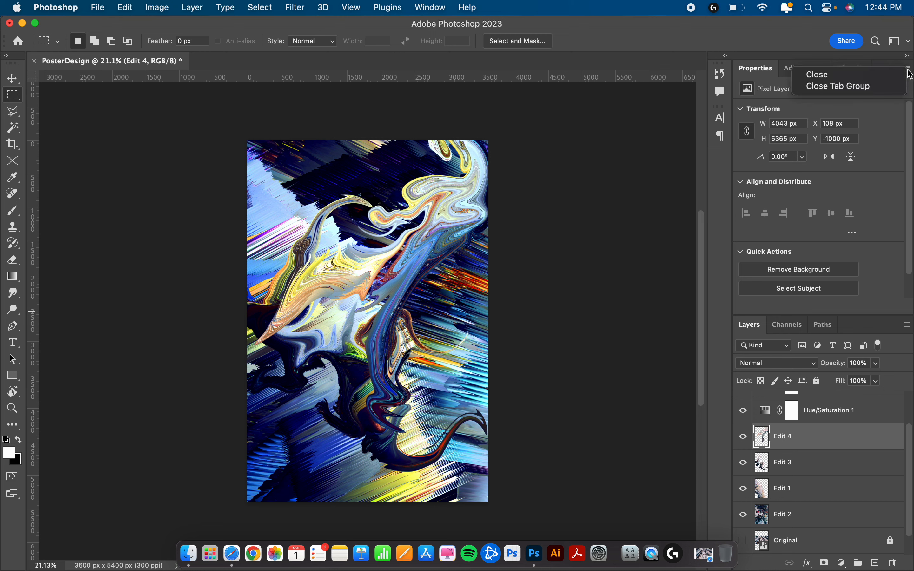
left_click(876, 87)
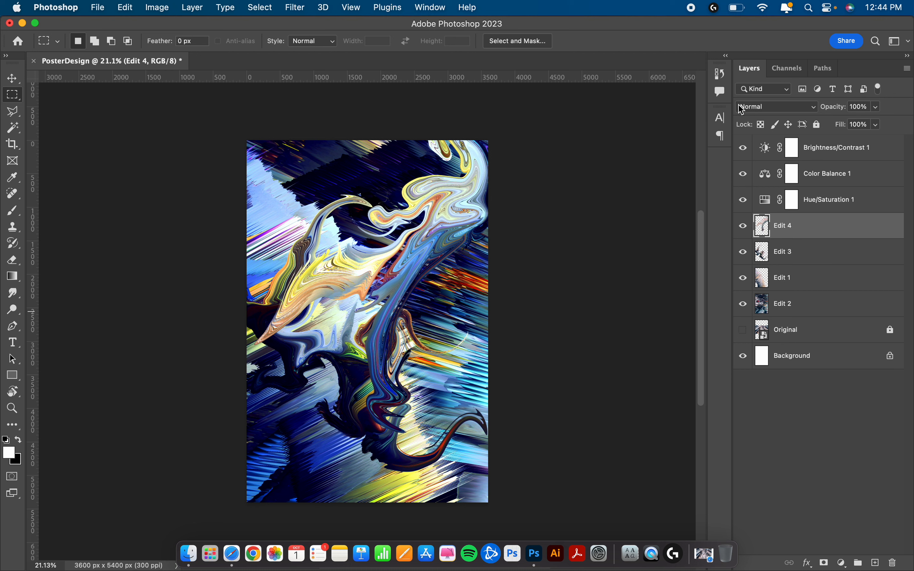
Set Edit 4's blend mode to Hard Light and preview blend modes on Edit 3, leaving it at Normal
left_click(793, 113)
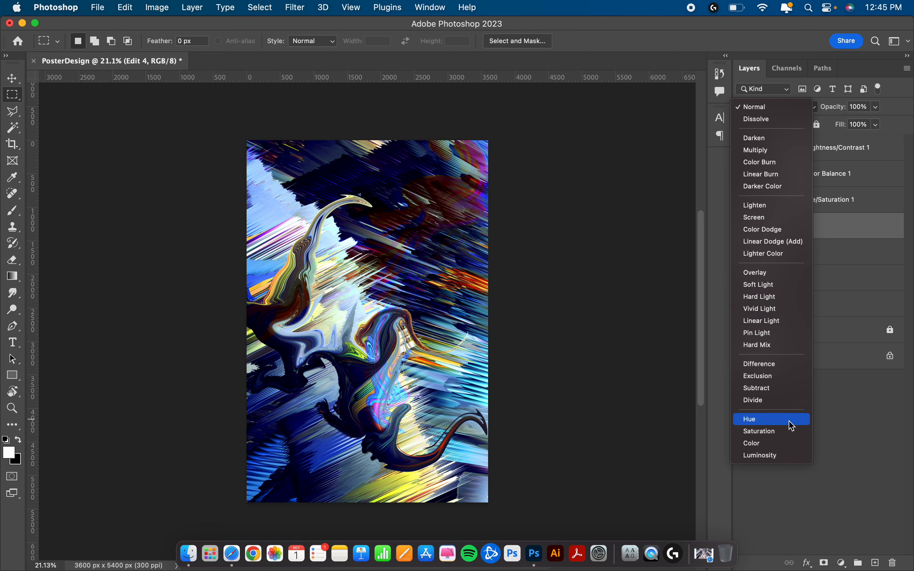
left_click(795, 305)
left_click(801, 252)
left_click(797, 110)
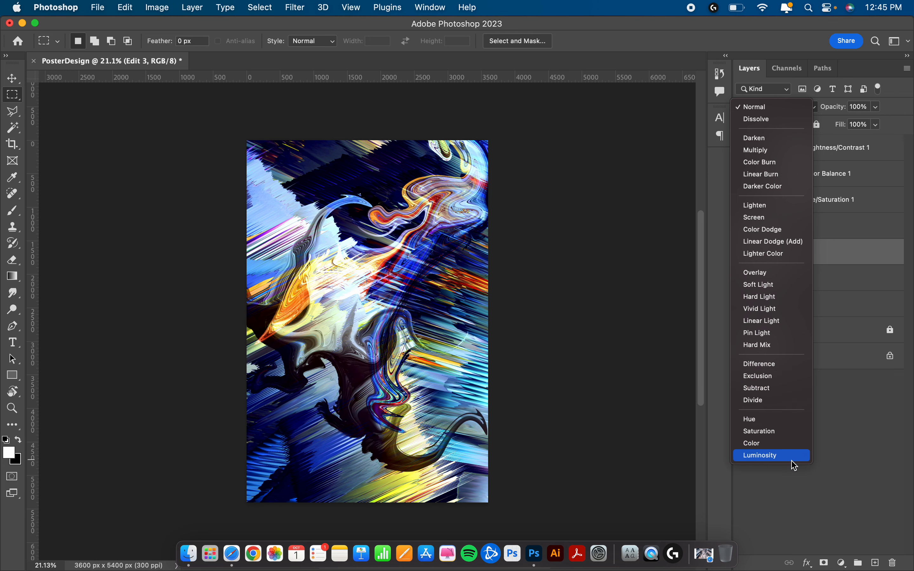
left_click(793, 107)
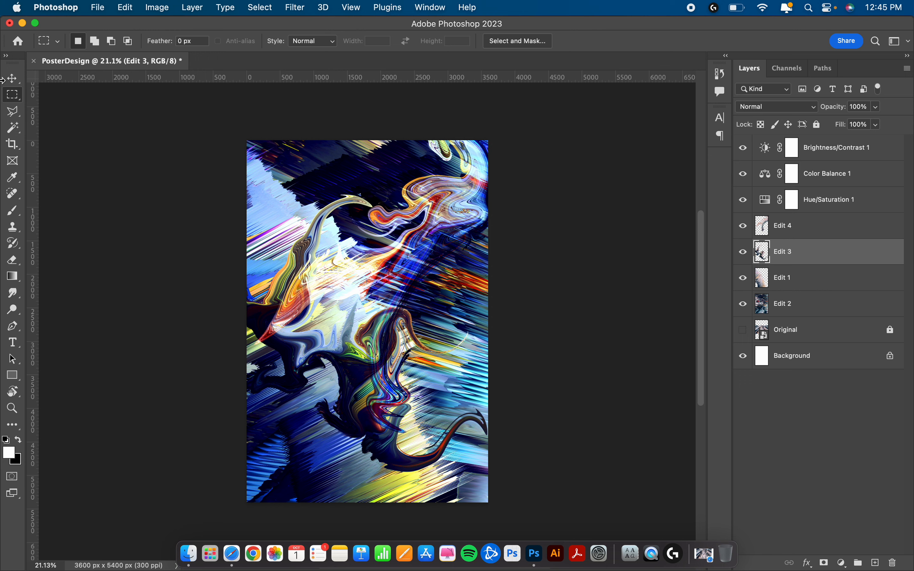
Move the Edit 3 shape upward and the Edit 4 shape downward on the poster
left_click(12, 79)
left_click(404, 440)
left_click_drag(404, 441, 402, 408)
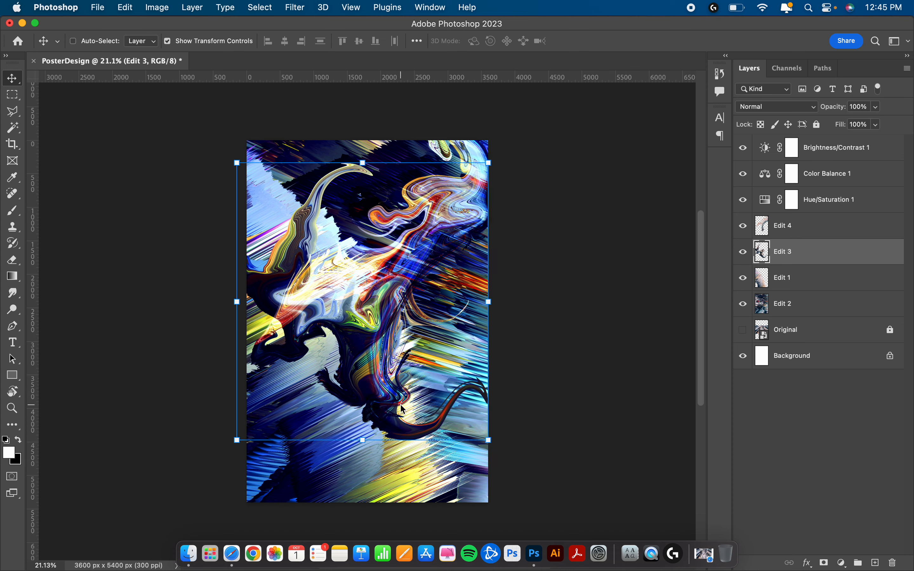
left_click(809, 228)
left_click_drag(450, 206, 438, 283)
left_click(13, 95)
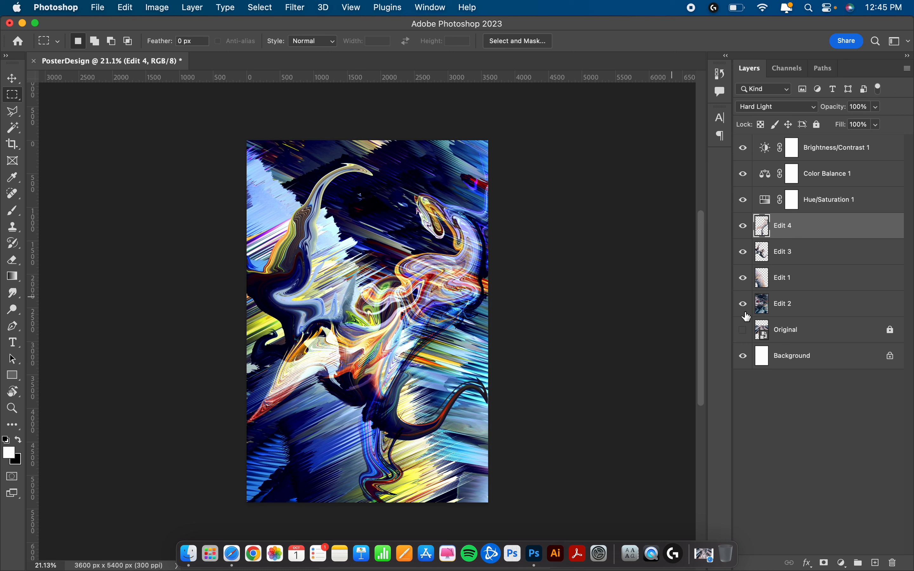
Check Edit 1 by hiding and showing it, and add a new empty layer directly above it
left_click(814, 281)
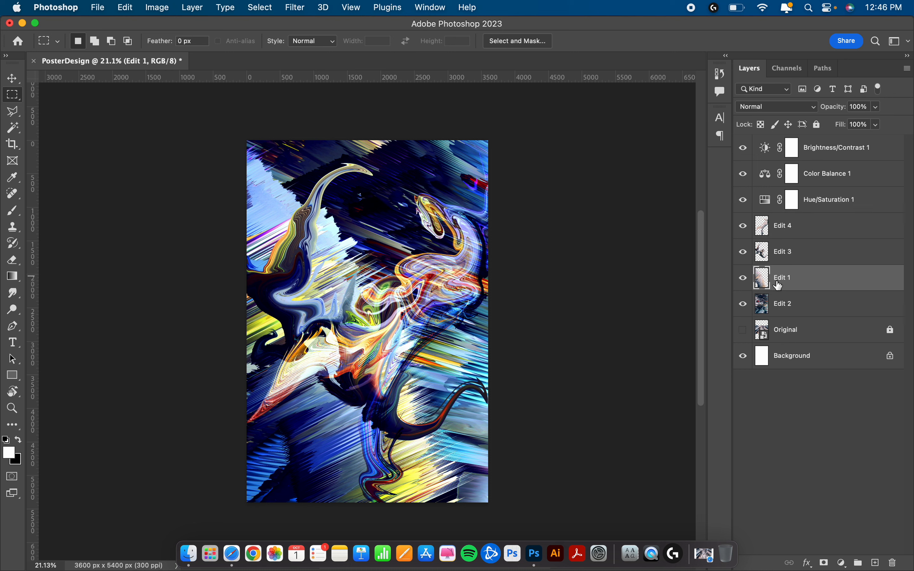
left_click(743, 281)
left_click(743, 282)
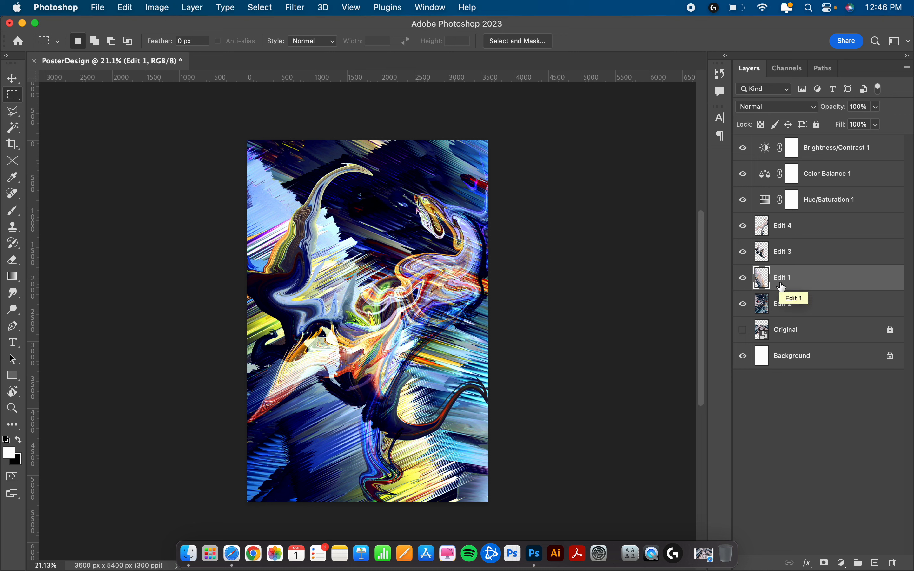
left_click(879, 565)
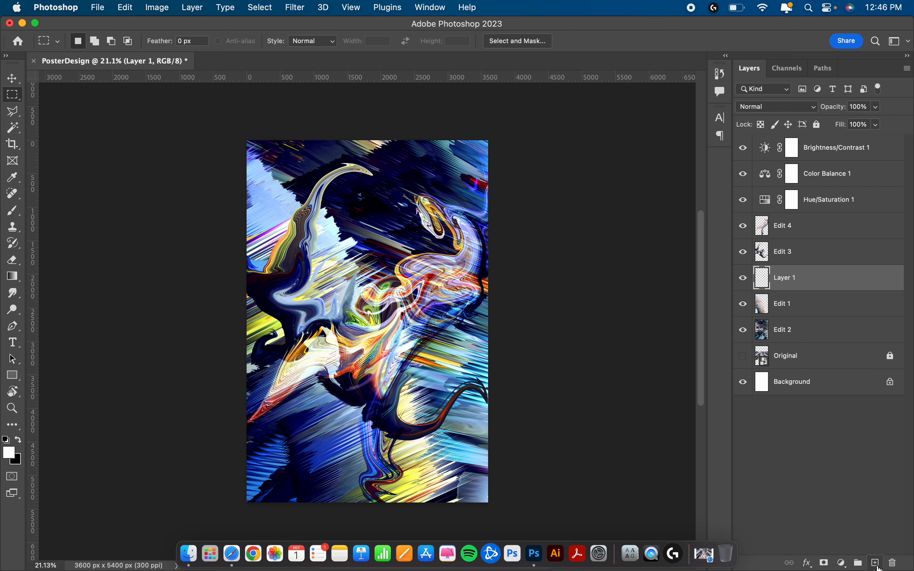
Rename the new empty layer above Edit 1 as Border
double_click(791, 280)
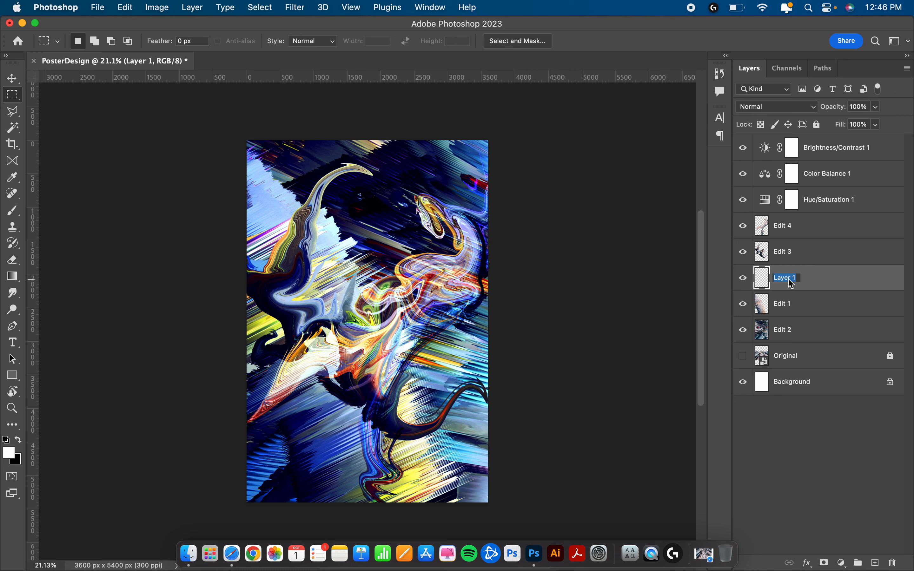
type("Border")
key("Return")
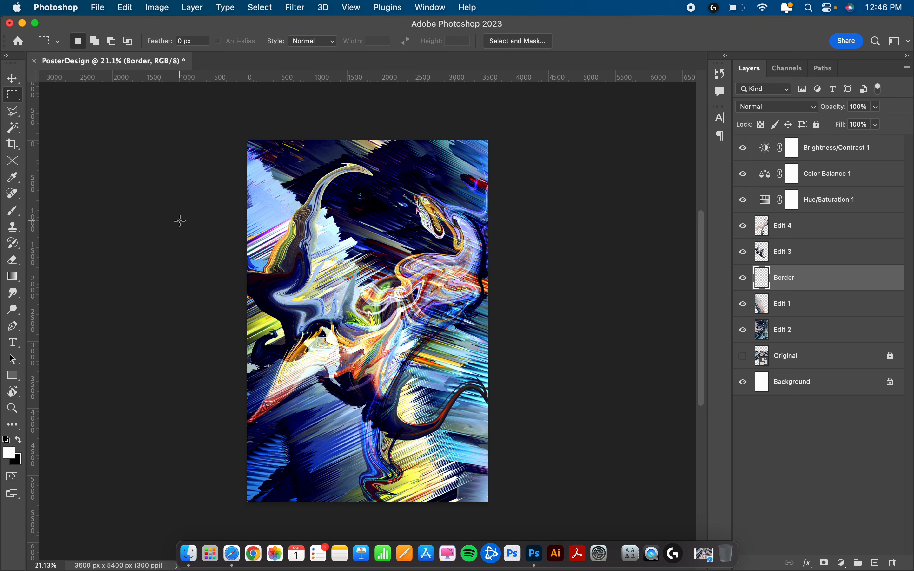
Make a rectangular marquee selection slightly inset from the poster's edges on the Border layer
right_click(16, 101)
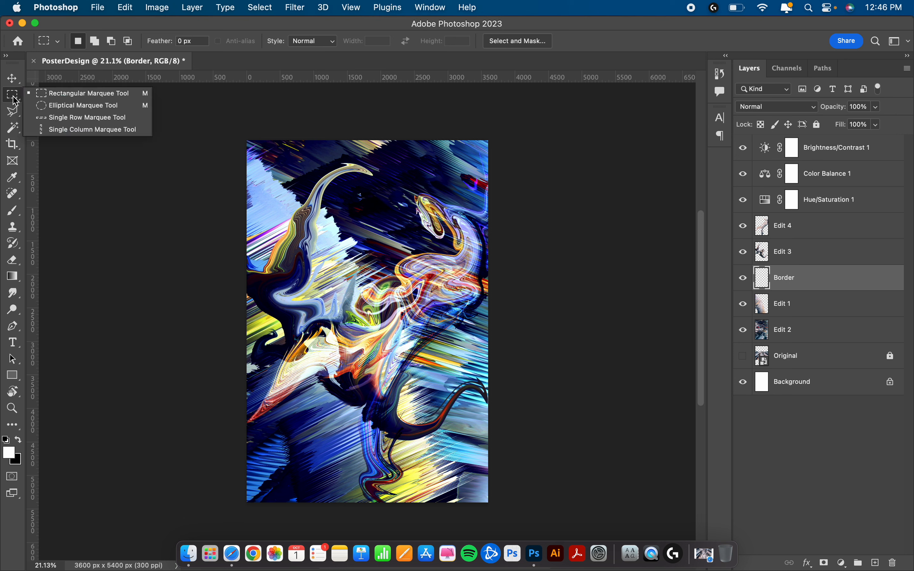
left_click(64, 93)
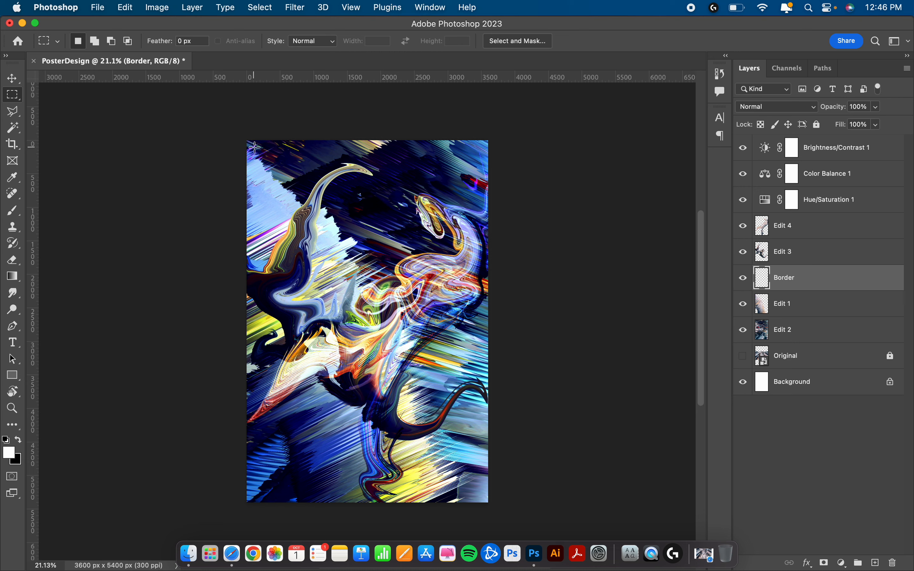
left_click_drag(257, 150, 480, 494)
Stroke the selection with a 30 px white line located inside, in Normal mode at 100% opacity, and deselect
right_click(395, 363)
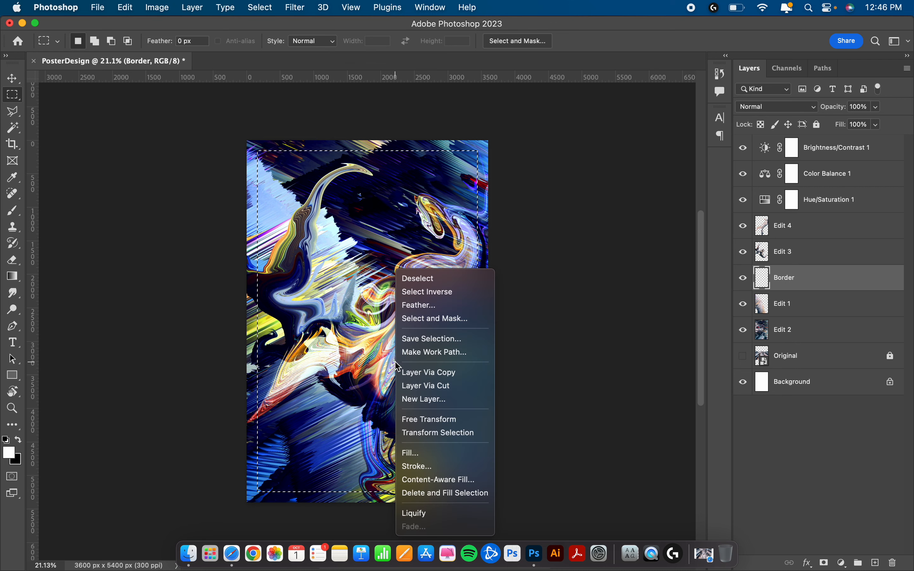
left_click(442, 467)
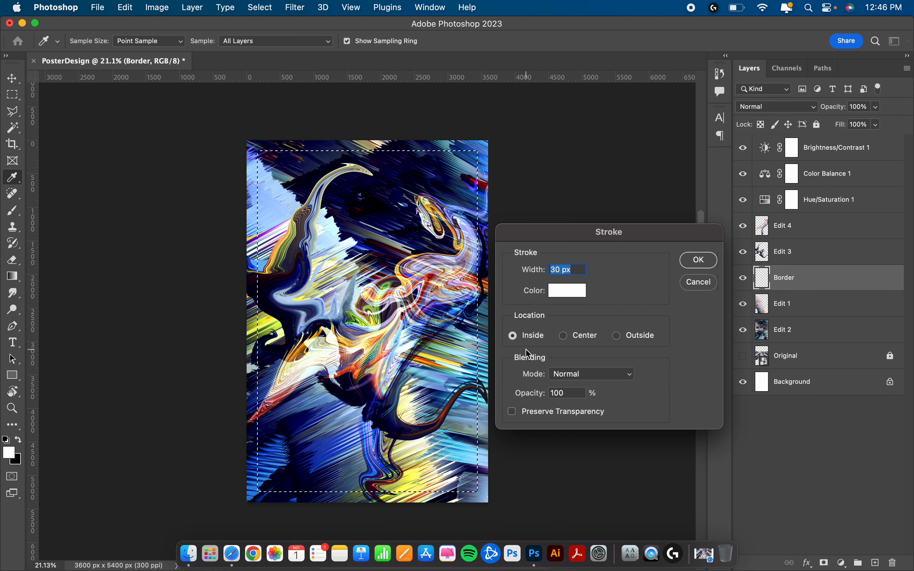
left_click(575, 268)
left_click(697, 260)
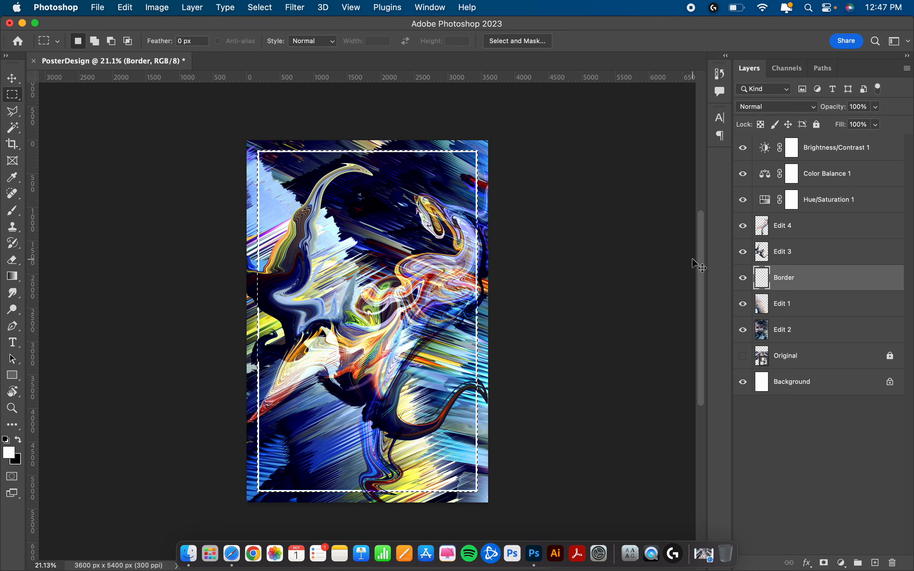
key("super+d")
Set the Border layer's blend mode to Exclusion and leave its opacity at 100%
left_click(795, 109)
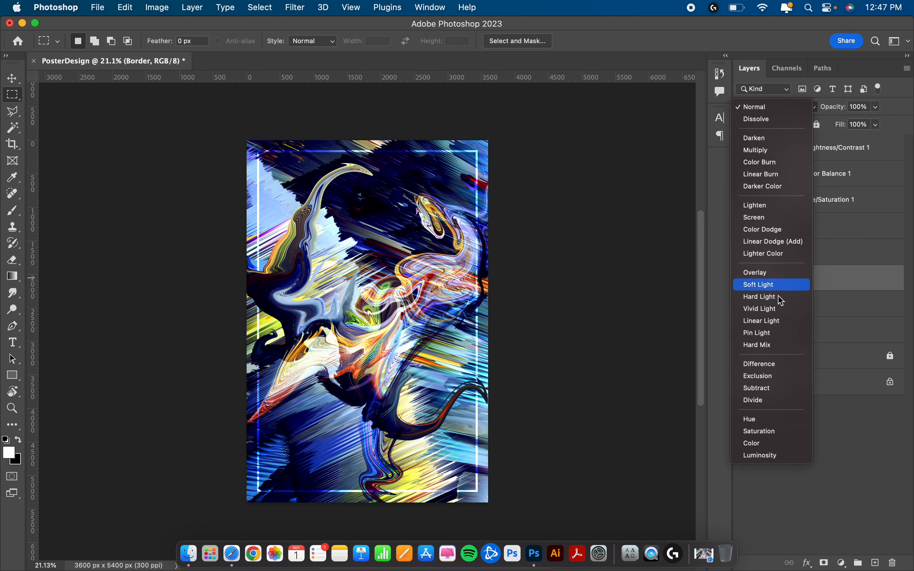
left_click(787, 379)
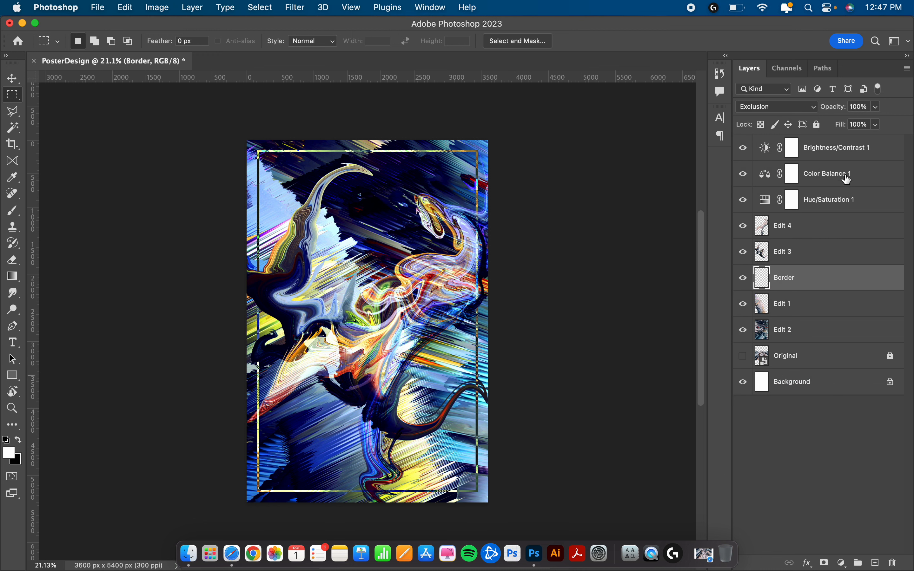
left_click(878, 111)
mouse_move(880, 122)
left_mouse_down()
mouse_move(856, 125)
mouse_move(882, 123)
left_mouse_up()
Switch to Safari and open the dafont.com website
left_click(237, 559)
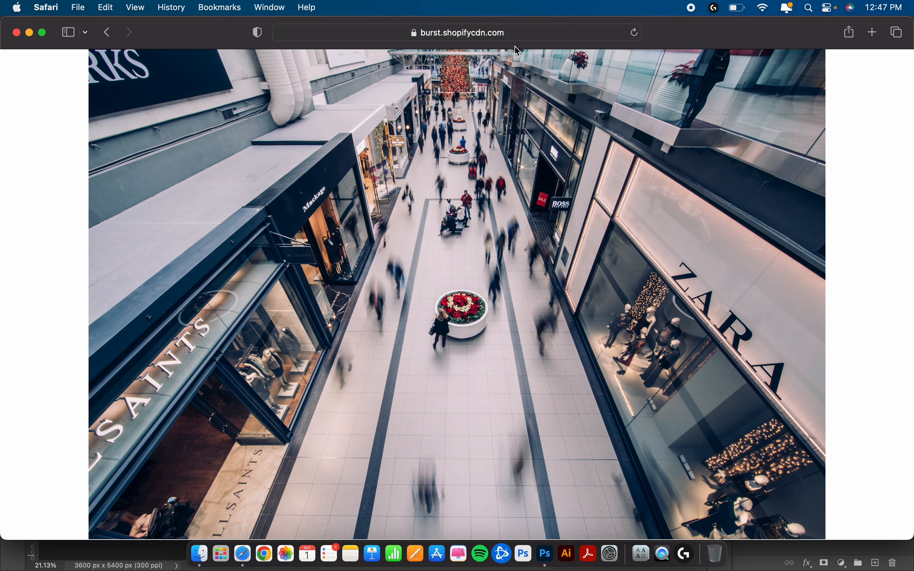
left_click(534, 32)
key("BackSpace")
type("dafont")
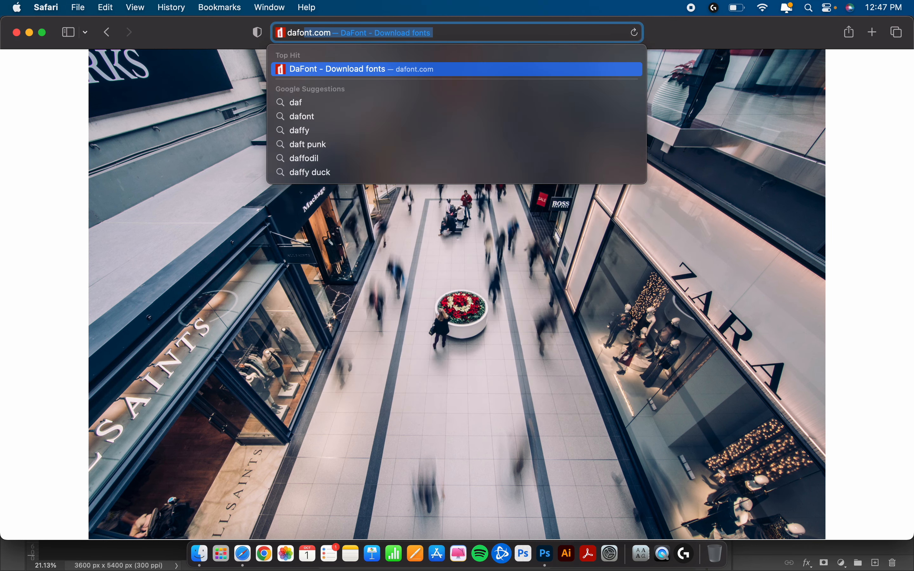
key("Return")
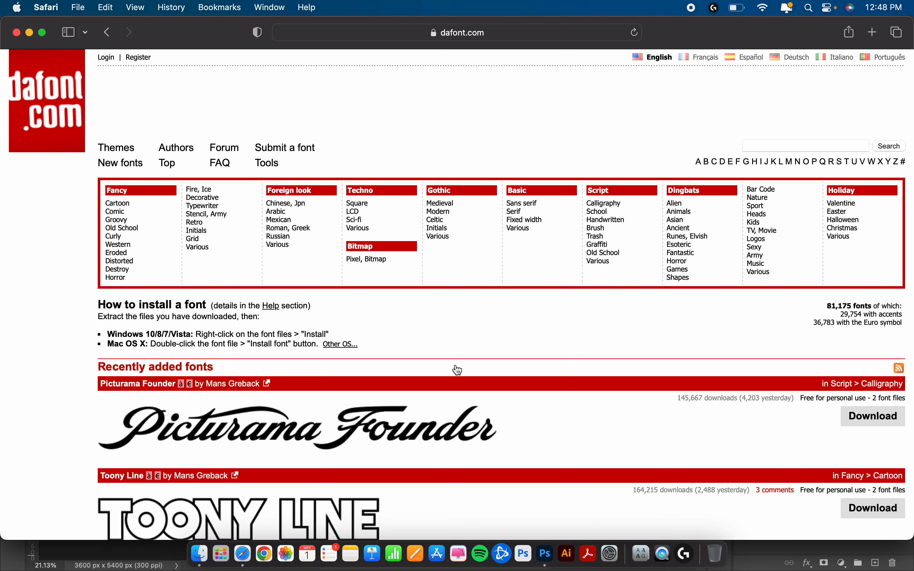
Browse dafont's recently added, new and top font listings for a possible poster typeface
scroll(458, 371, "down", 10)
scroll(458, 371, "up", 6)
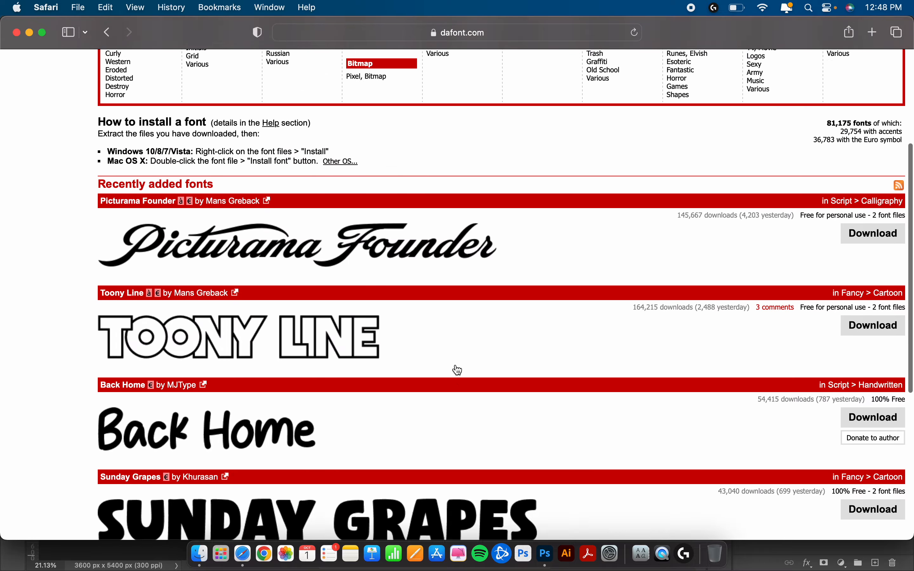
scroll(459, 370, "up", 5)
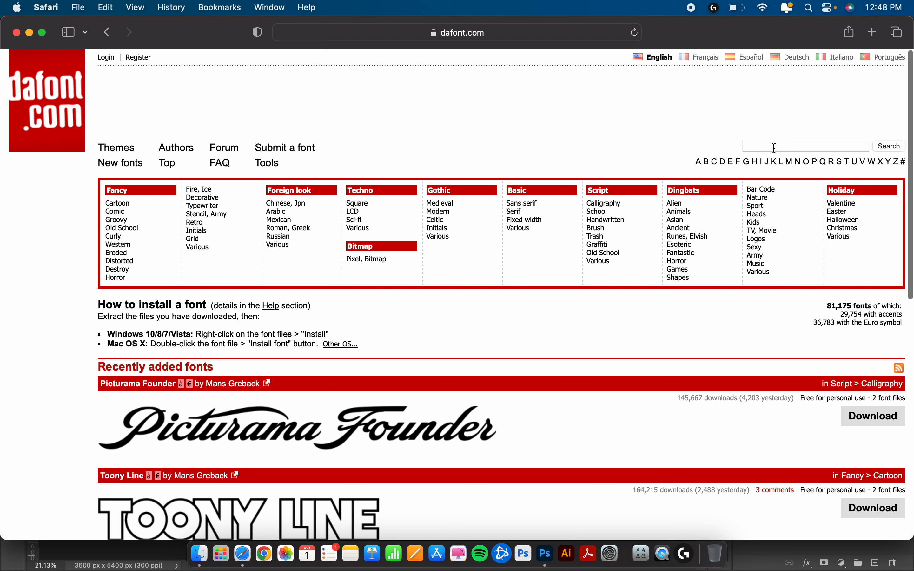
left_click(117, 163)
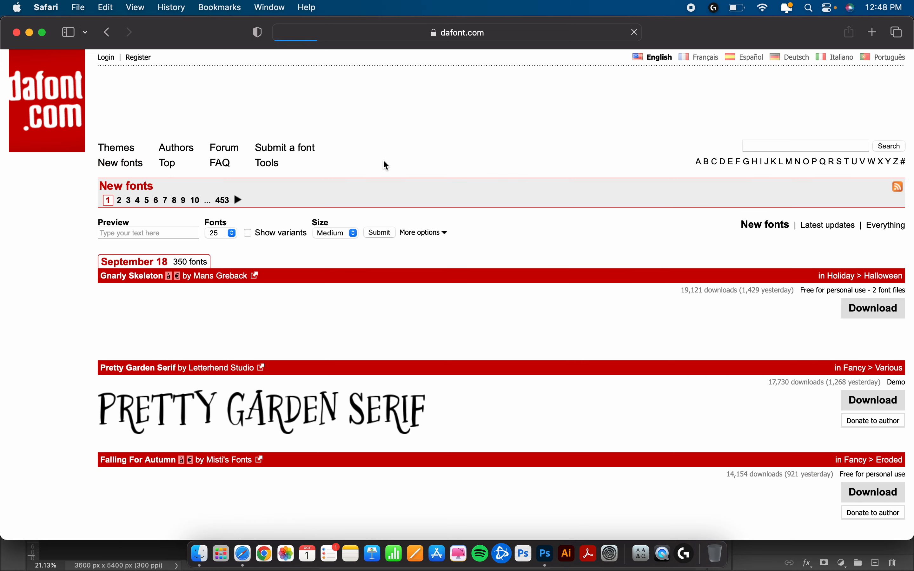
scroll(441, 298, "down", 10)
scroll(442, 298, "up", 10)
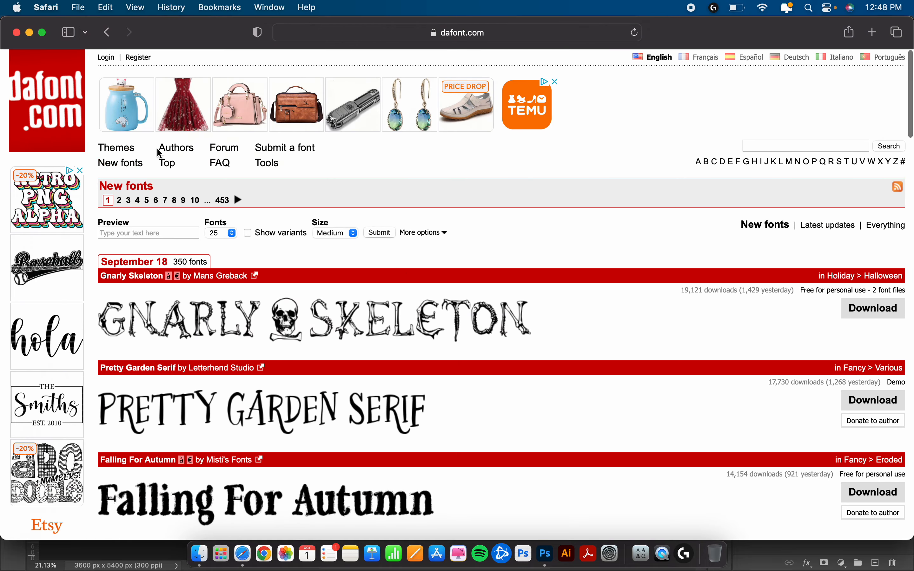
left_click(169, 164)
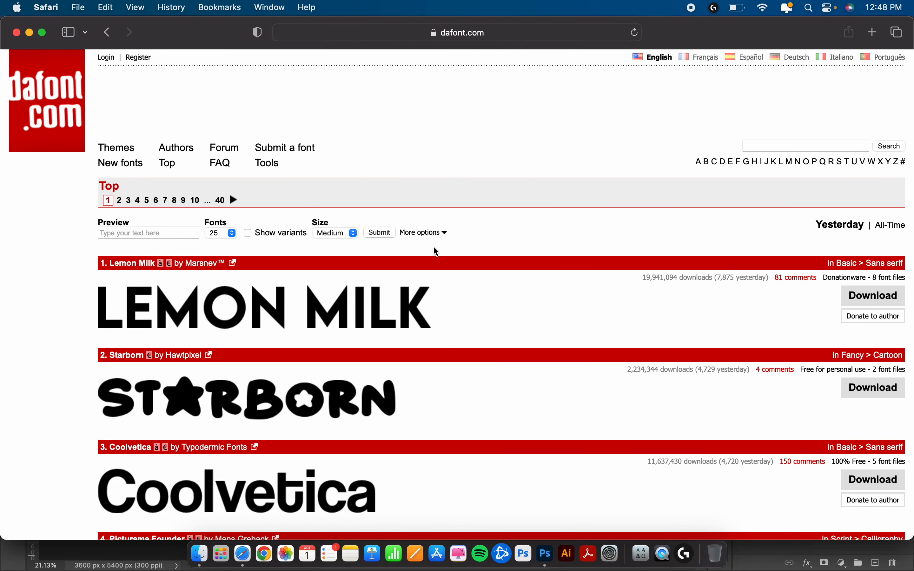
scroll(517, 317, "down", 20)
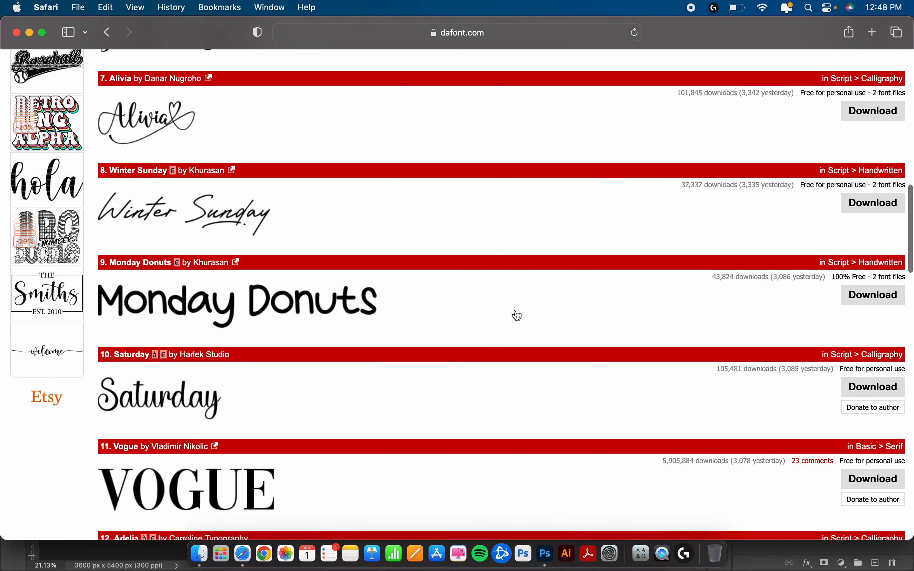
scroll(518, 316, "down", 10)
scroll(517, 316, "up", 20)
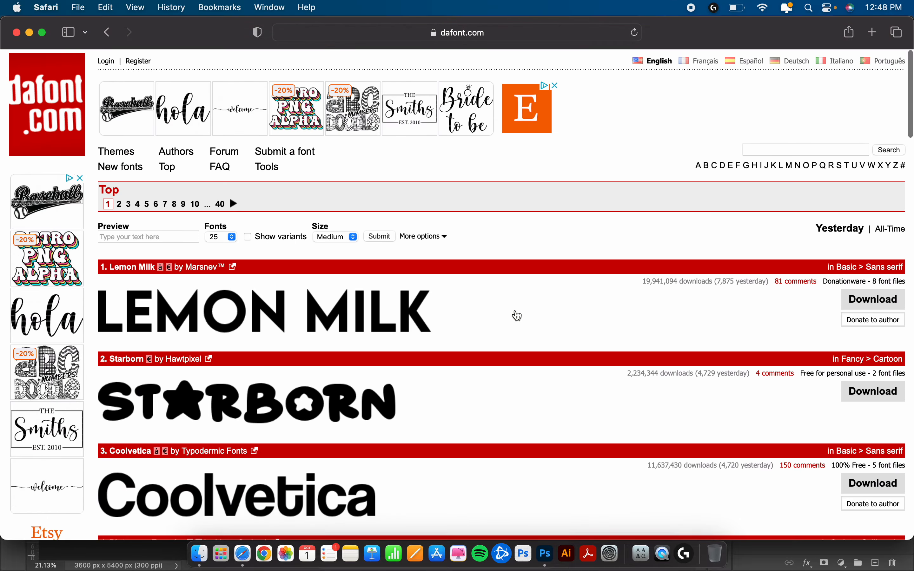
Find the Windstone font on page 3 of dafont's New fonts listing and download it
left_click(120, 162)
scroll(418, 373, "down", 20)
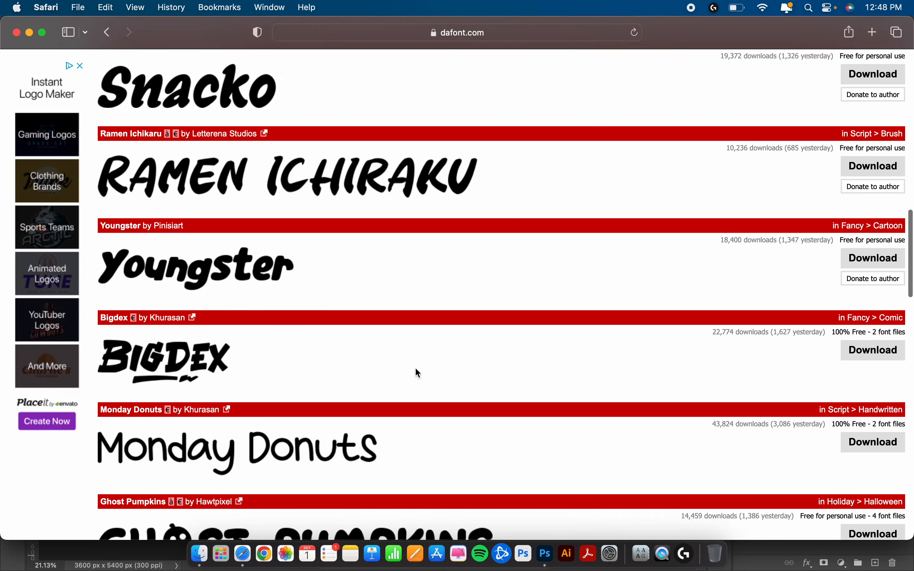
scroll(416, 369, "down", 20)
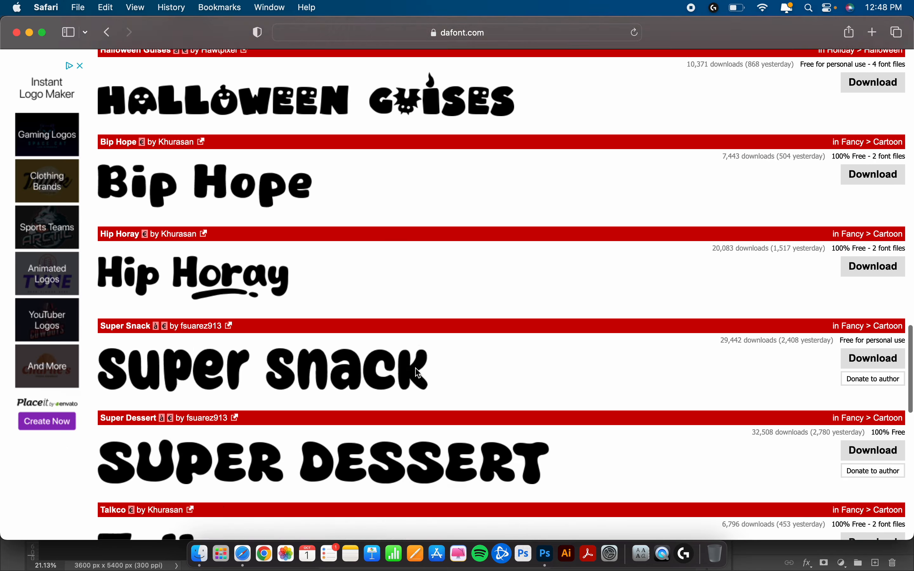
scroll(419, 373, "down", 5)
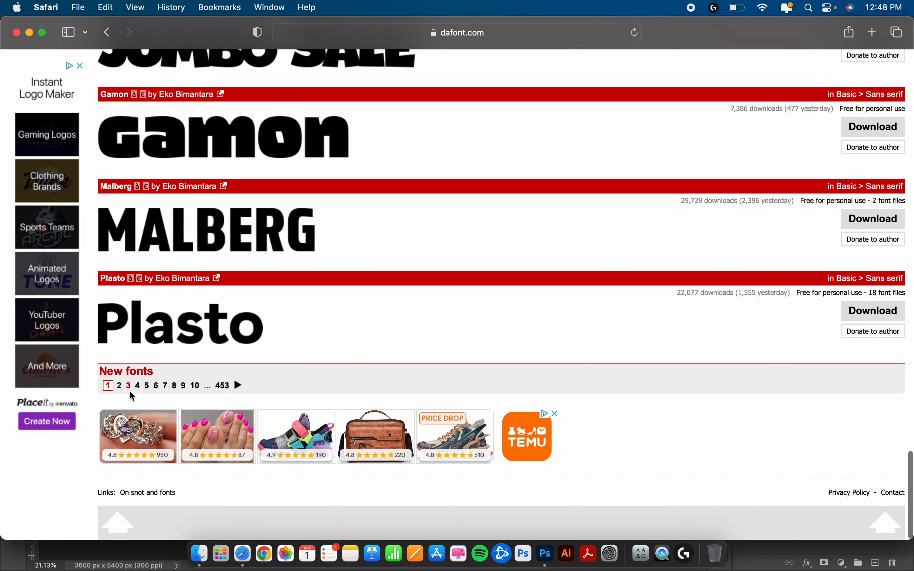
left_click(127, 387)
scroll(385, 299, "down", 15)
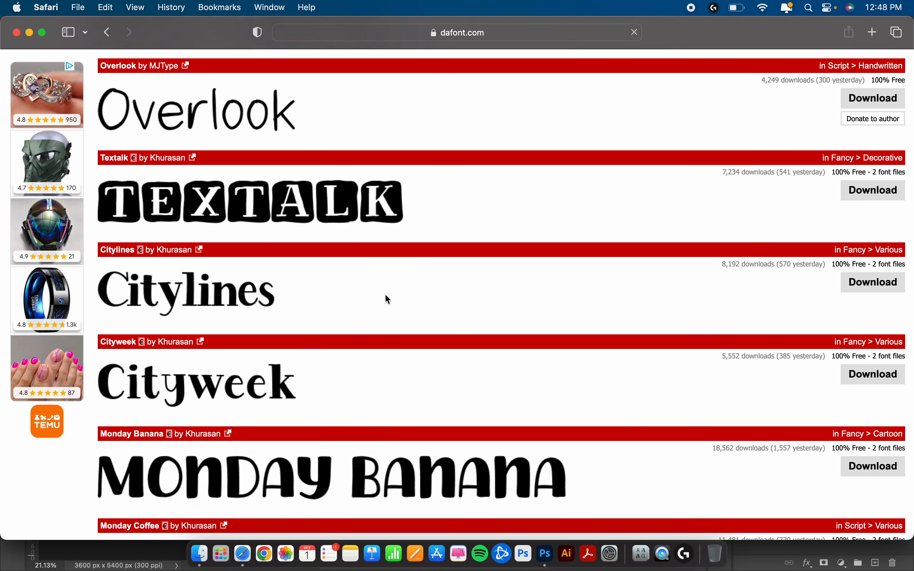
scroll(388, 300, "down", 5)
scroll(388, 300, "down", 8)
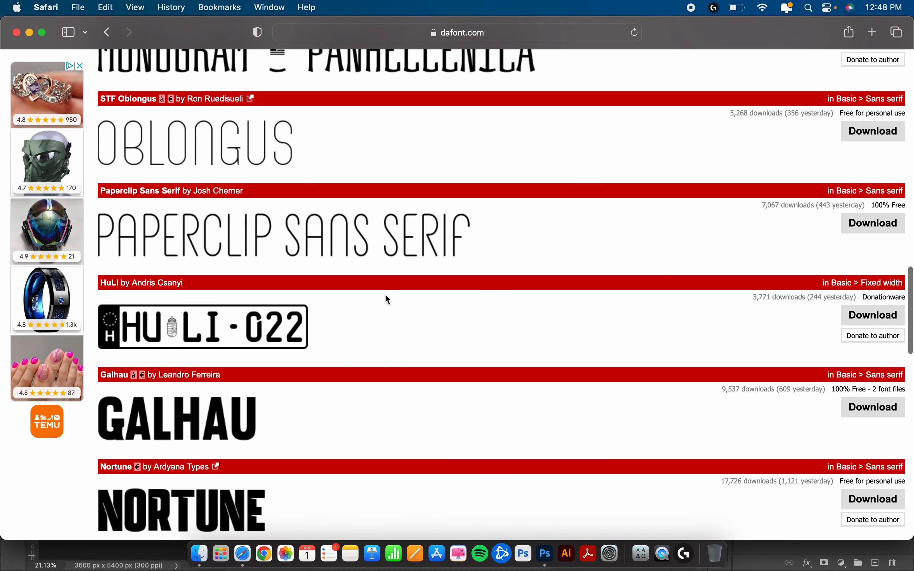
scroll(388, 299, "down", 6)
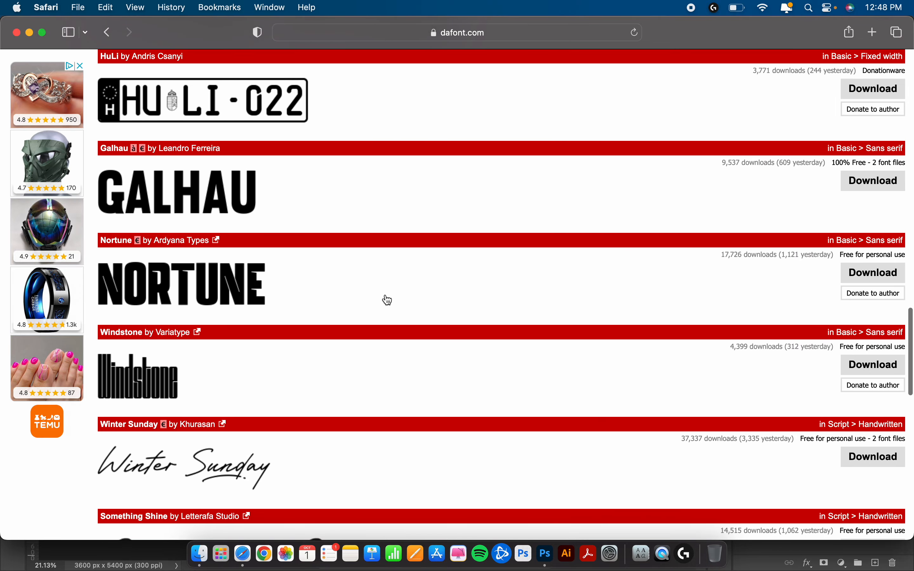
scroll(353, 286, "down", 1)
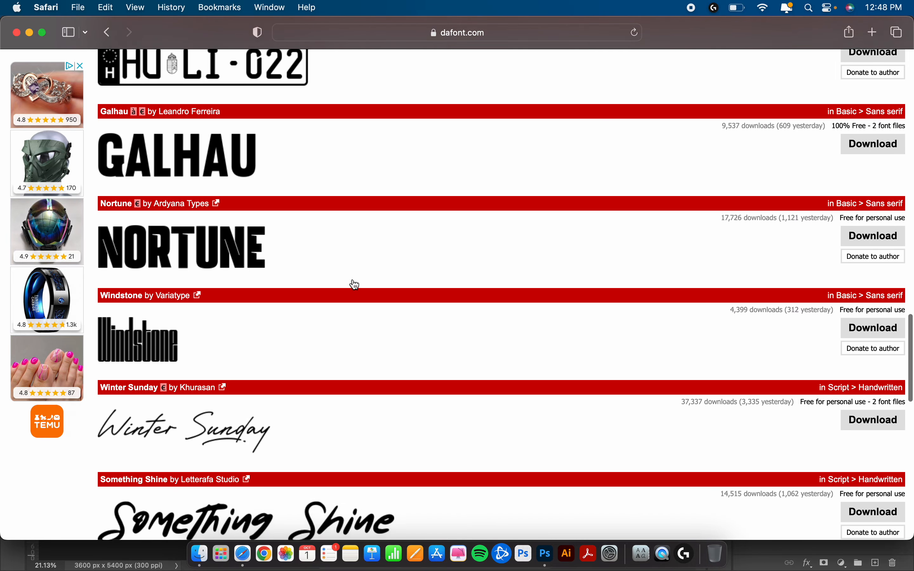
scroll(353, 282, "down", 1)
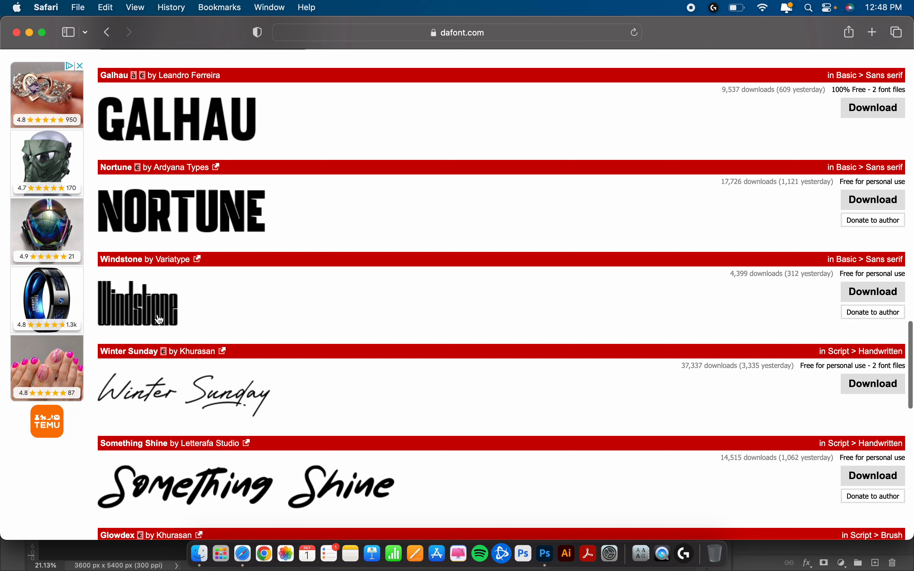
left_click(859, 300)
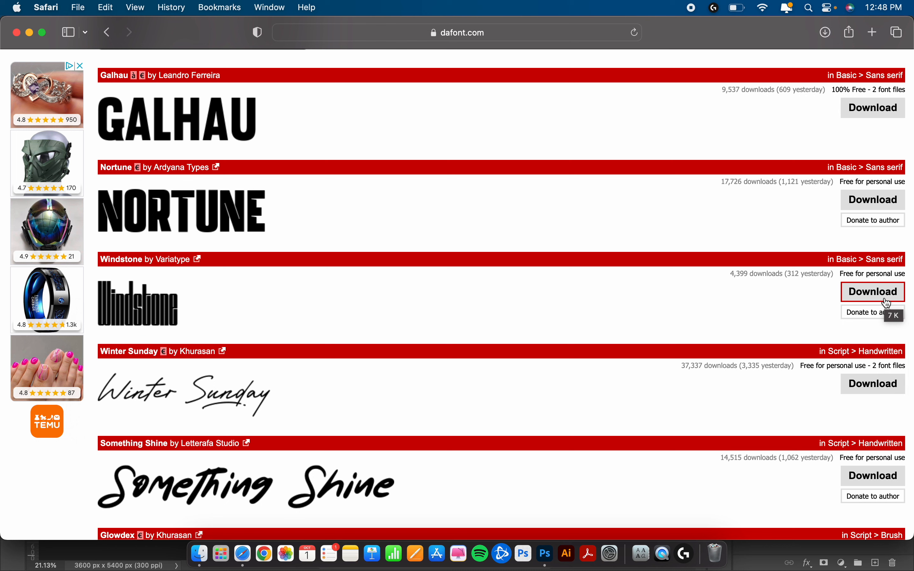
Open WindstonePersonalUseOnly.ttf from the Downloads folder in Finder and install the font with Font Book
left_click(200, 552)
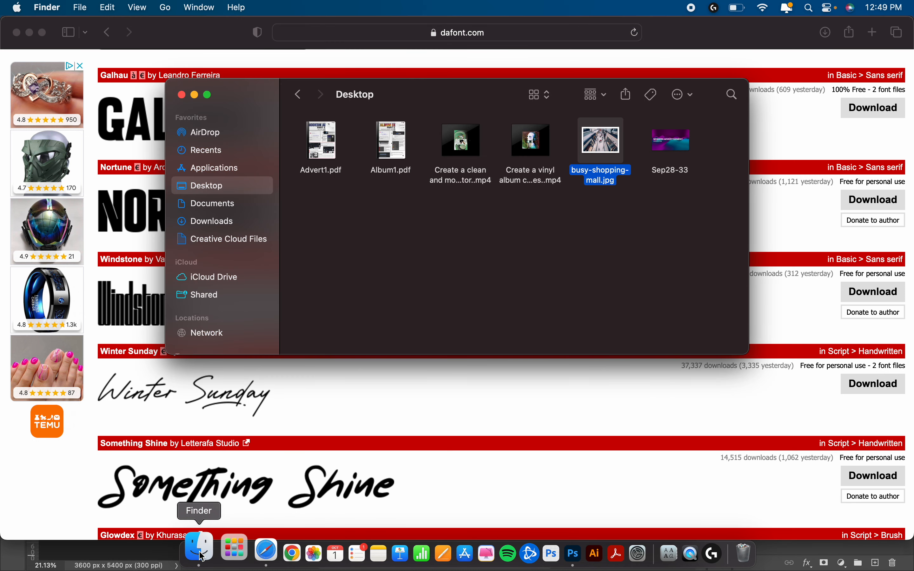
left_click(216, 227)
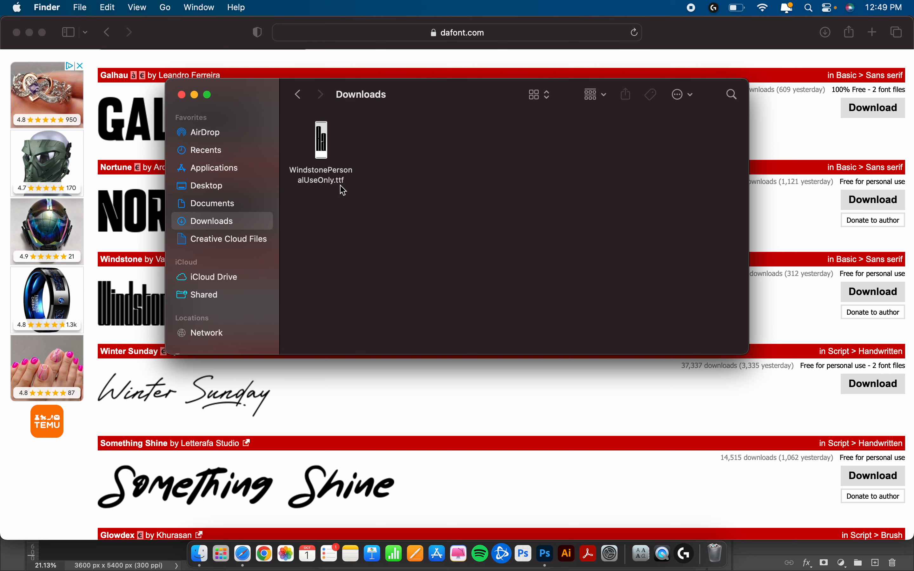
double_click(327, 147)
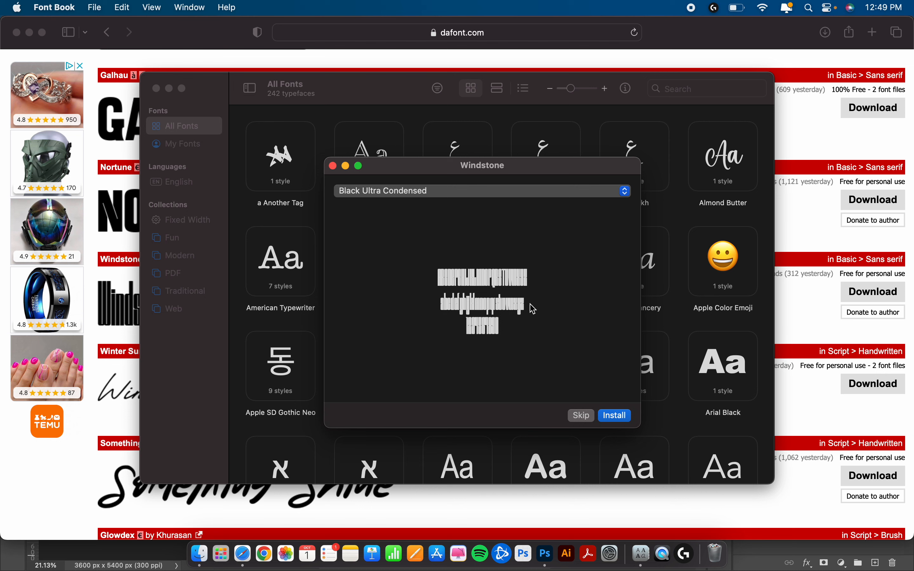
left_click(616, 416)
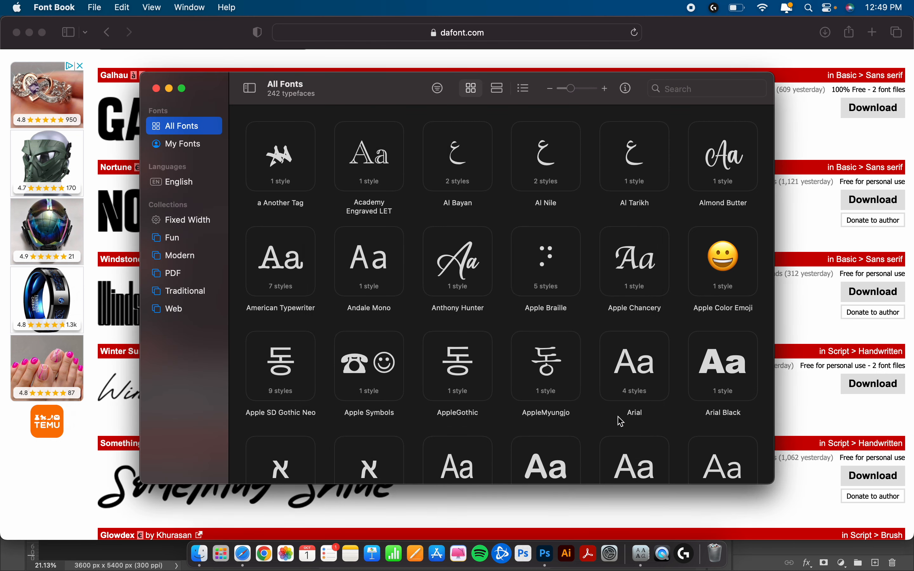
Look for Windstone among the user-installed fonts in Font Book, and switch back to Photoshop
left_click(181, 146)
scroll(472, 263, "down", 6)
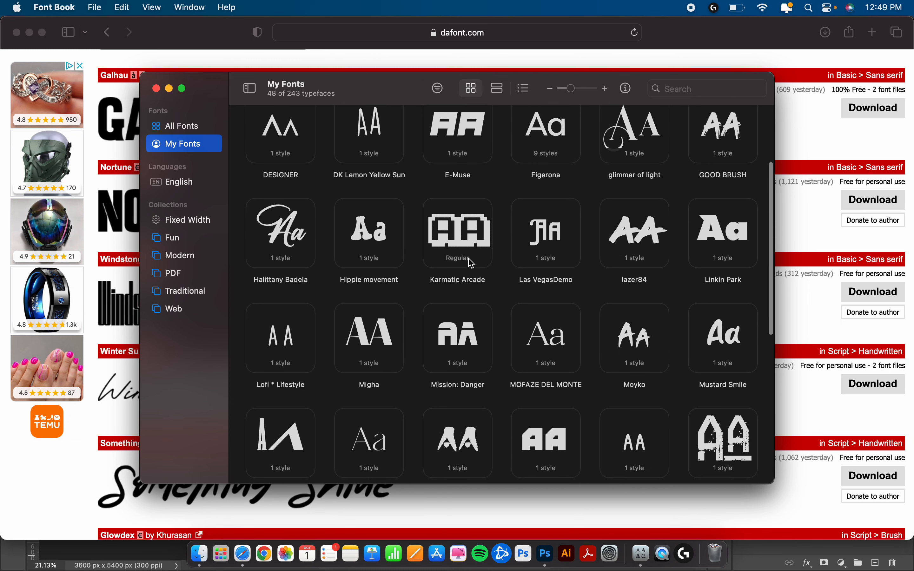
scroll(472, 264, "down", 8)
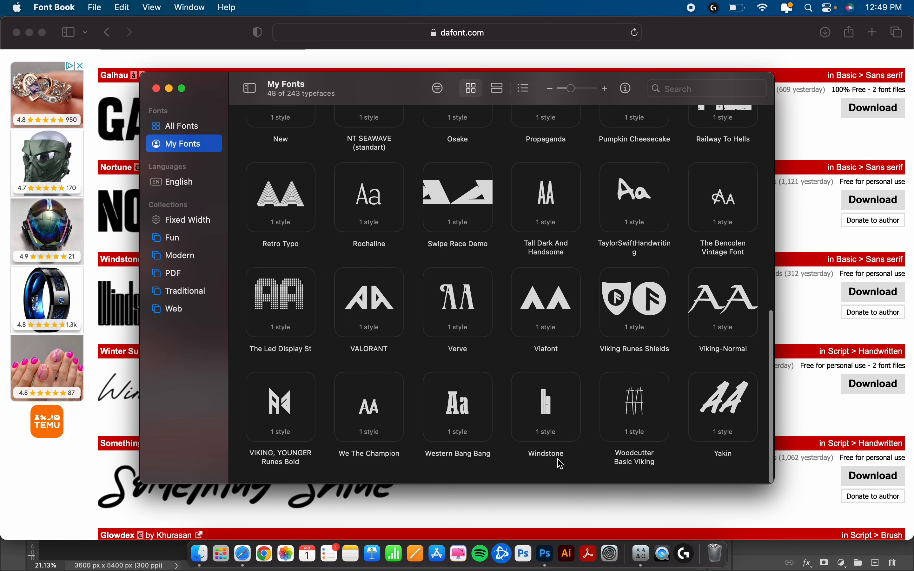
left_click(551, 552)
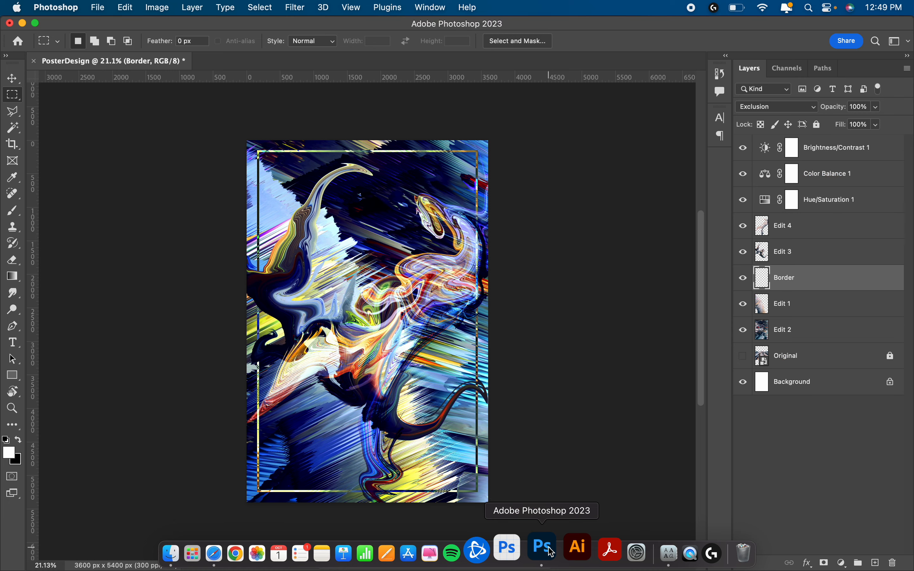
Activate the Horizontal Type tool and set its font to Windstone Black Ultra Condensed
left_click(13, 343)
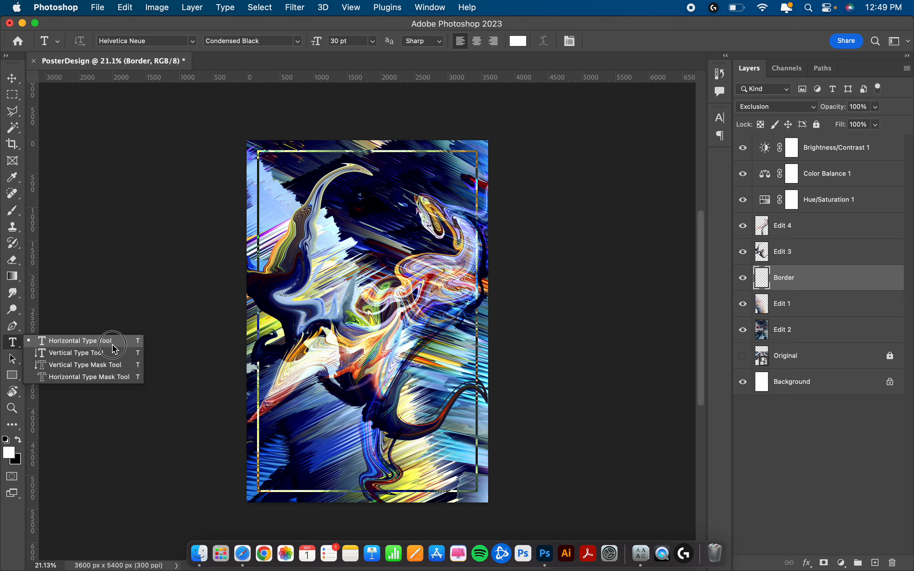
left_click(87, 342)
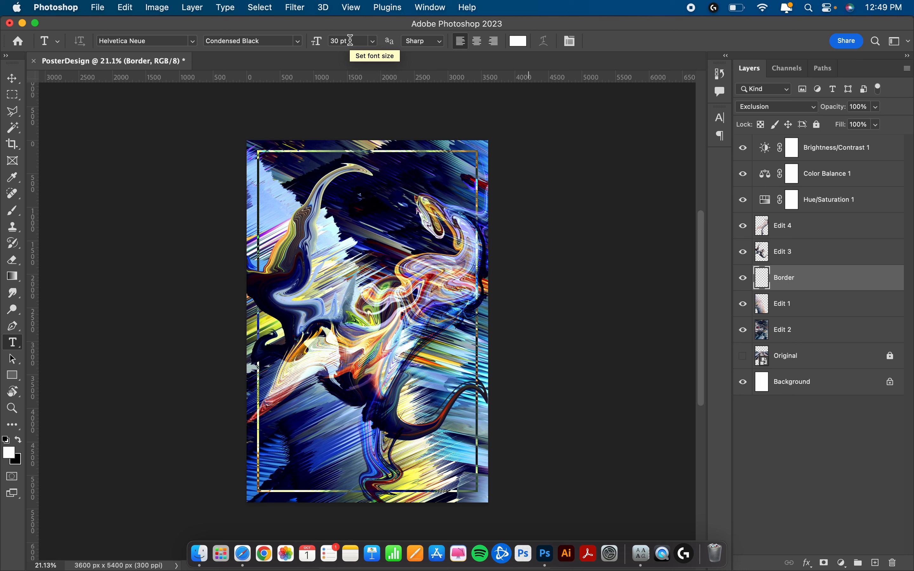
left_click(159, 41)
type("my")
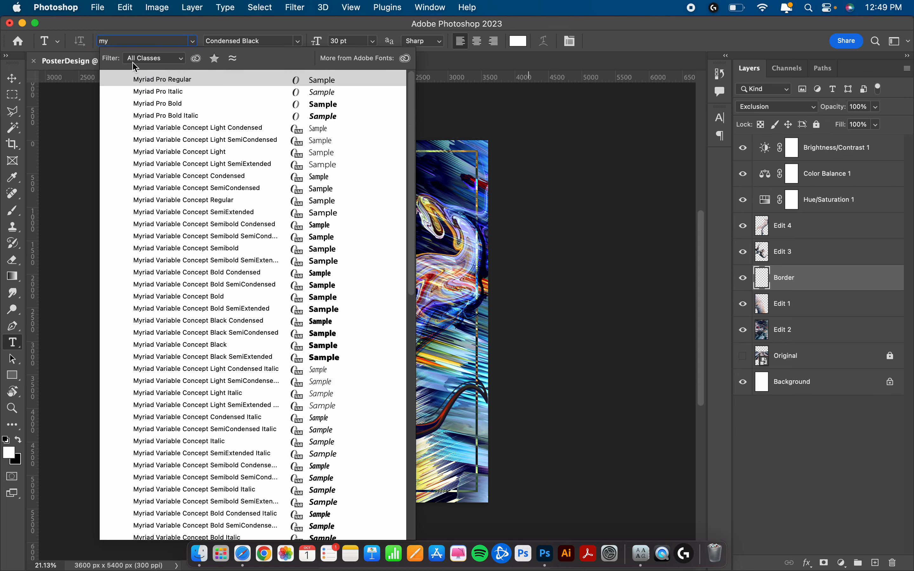
key("Return")
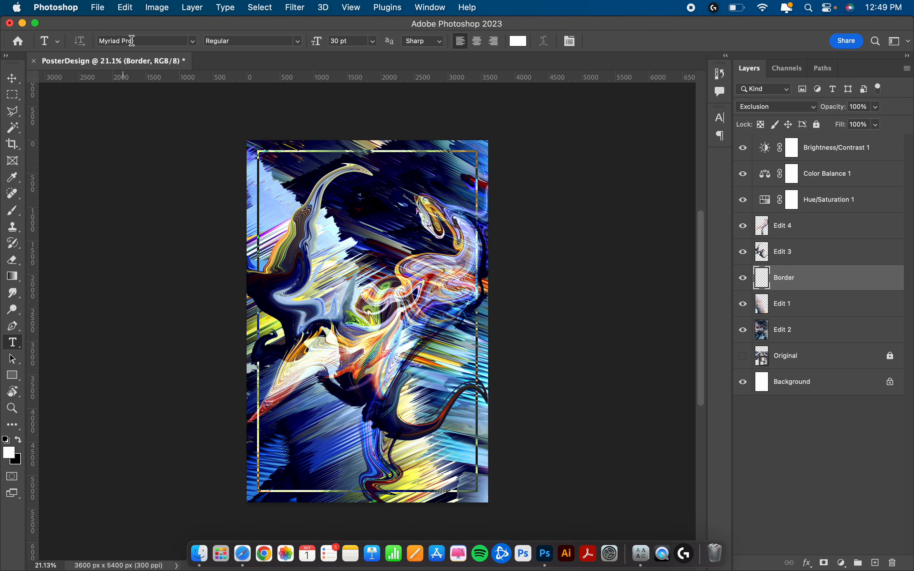
left_click(142, 40)
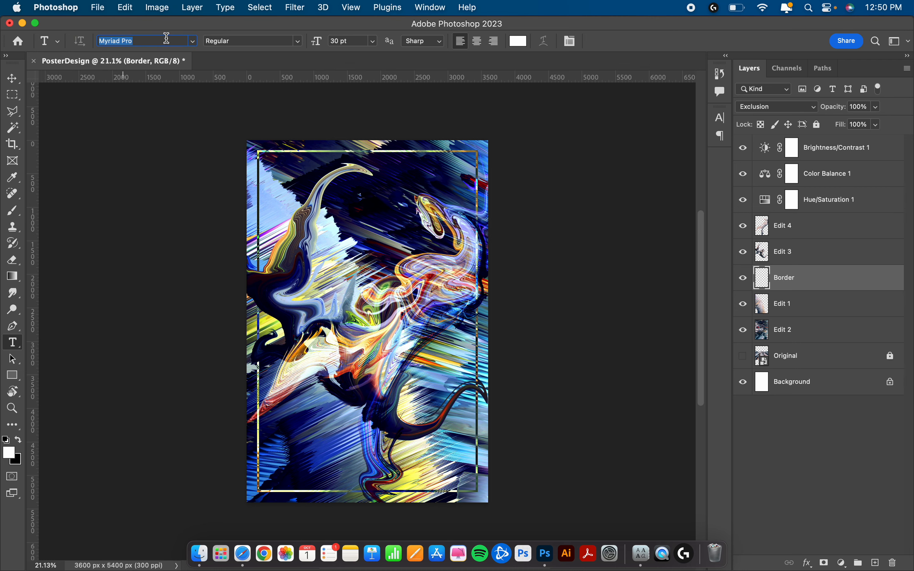
key("BackSpace")
type("wind")
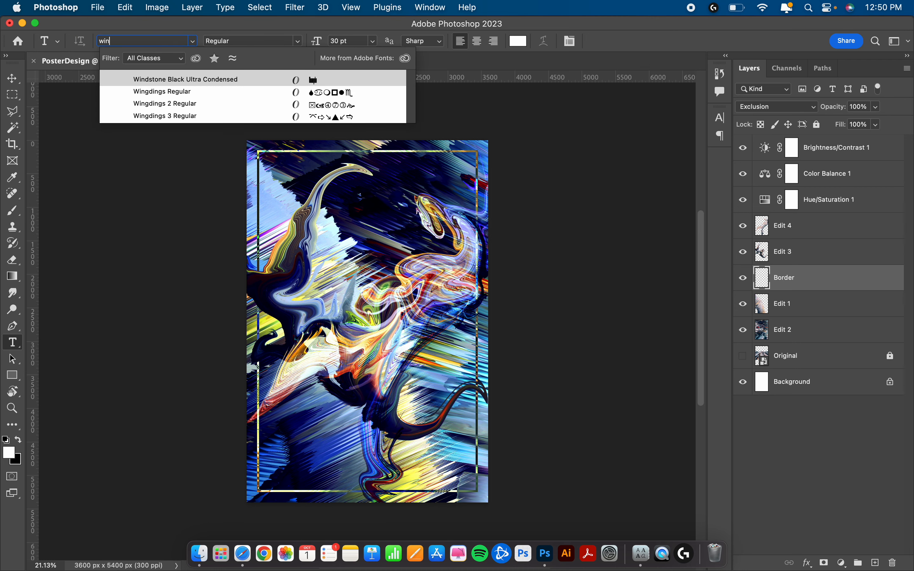
left_click(217, 85)
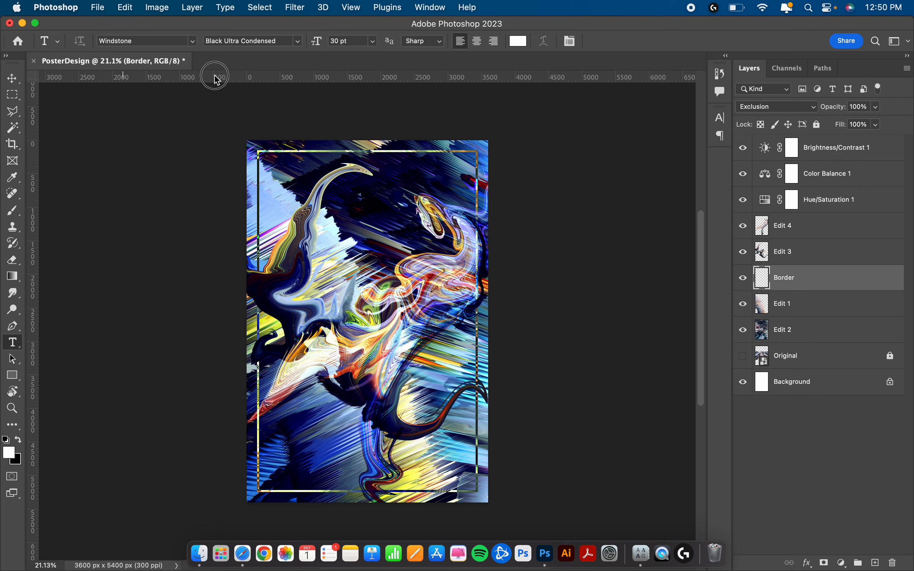
Add a white 30 pt text layer near the poster's upper left reading "MEGA SALE"
left_click(287, 185)
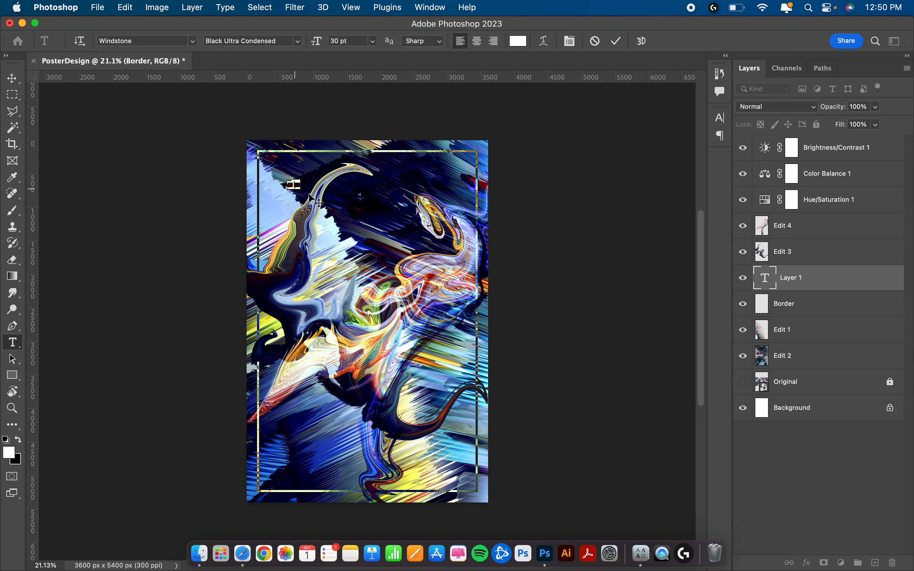
scroll(274, 174, "up", 10)
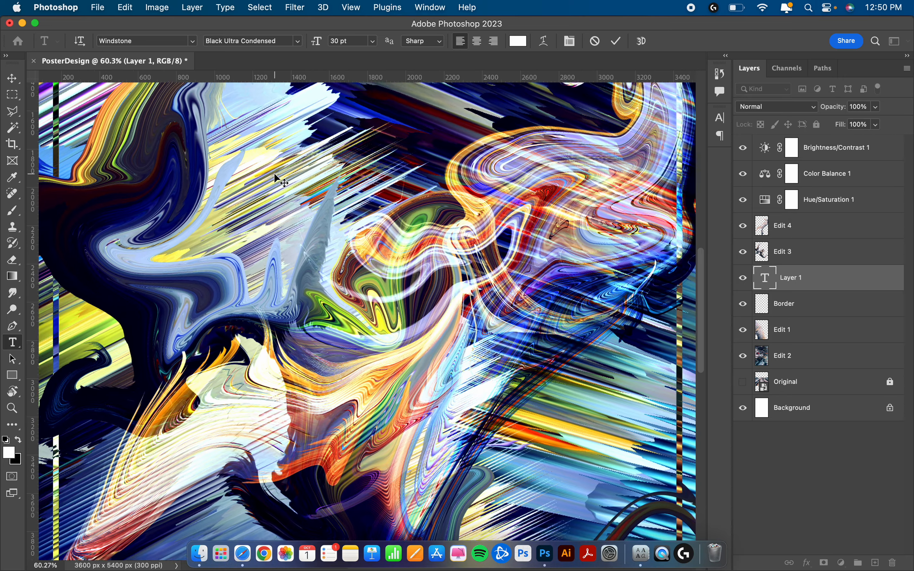
scroll(274, 174, "up", 10)
scroll(274, 174, "left", 4)
scroll(257, 335, "up", 10)
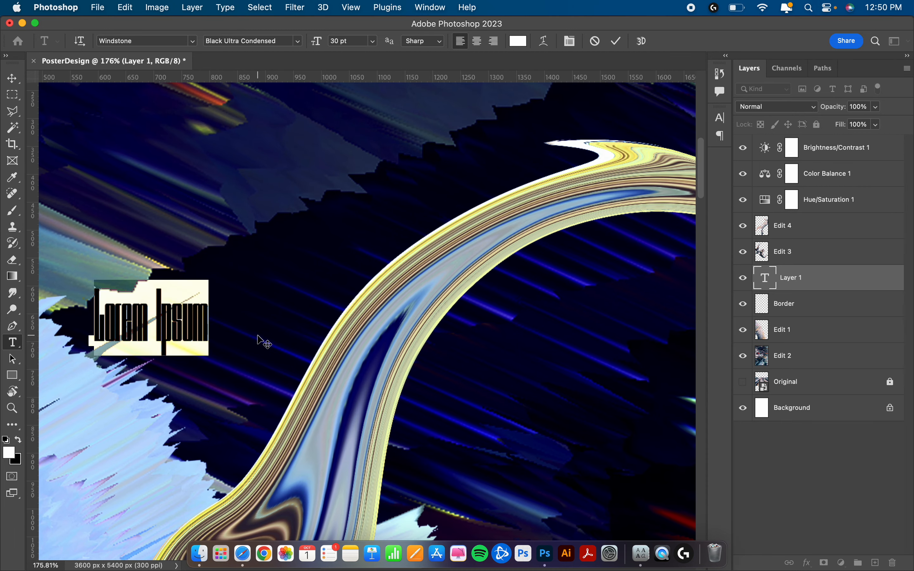
scroll(257, 334, "left", 4)
scroll(240, 403, "left", 3)
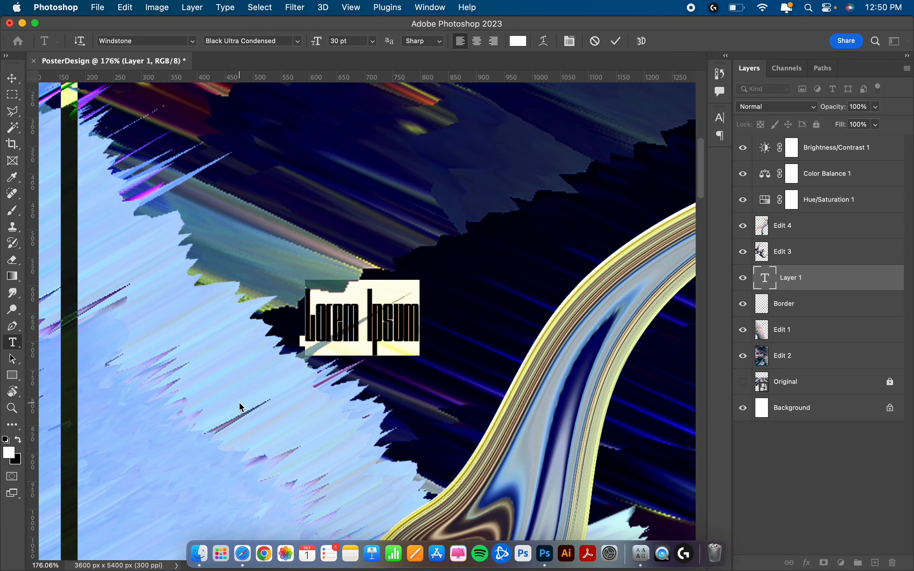
scroll(241, 404, "down", 10)
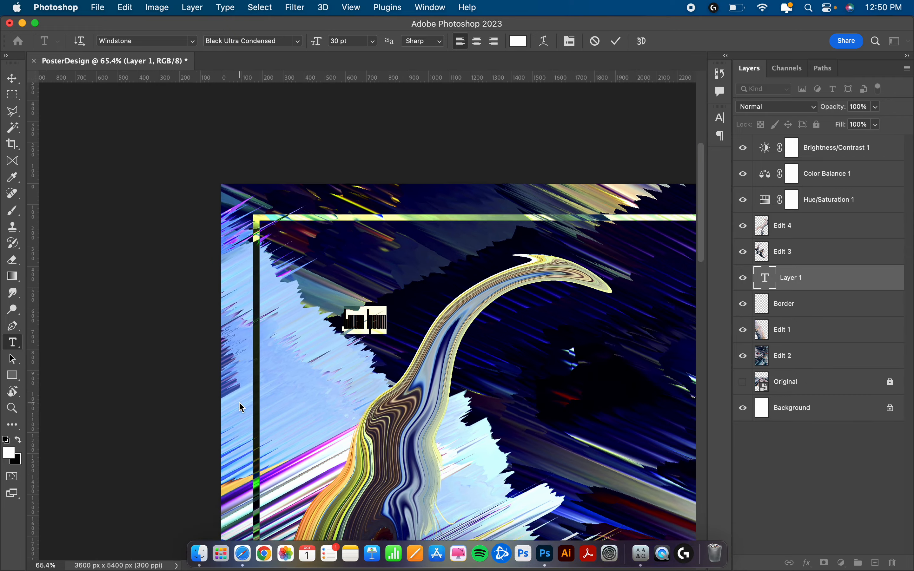
scroll(240, 404, "down", 5)
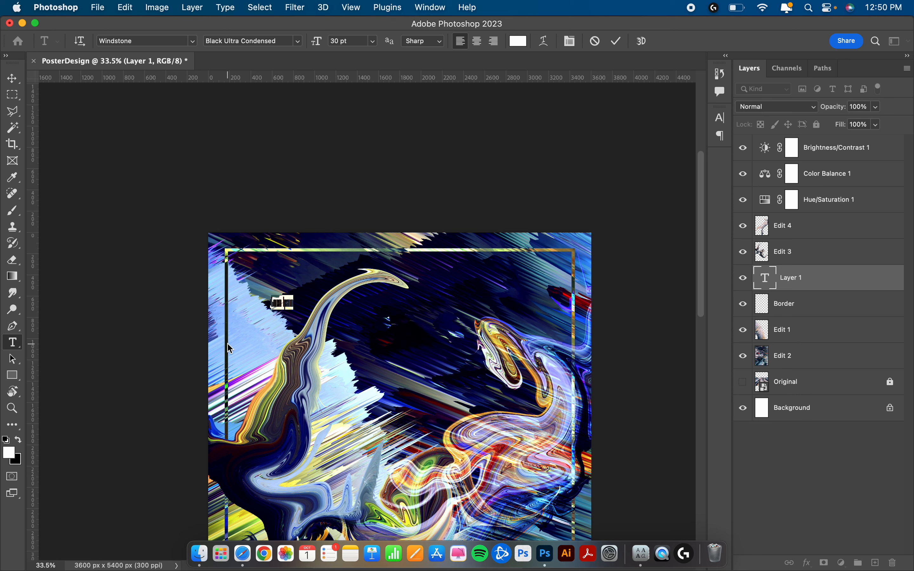
type("ABSTR")
left_click(15, 83)
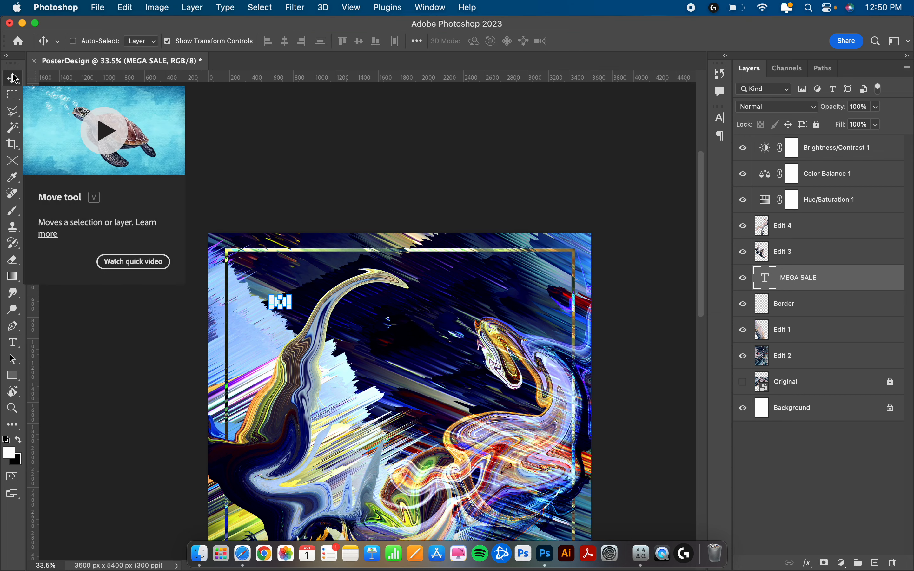
Scale the MEGA SALE text to about 1820% and centre it horizontally inside the upper part of the border
left_click_drag(295, 302, 583, 302)
left_click_drag(271, 305, 231, 305)
scroll(320, 338, "down", 3)
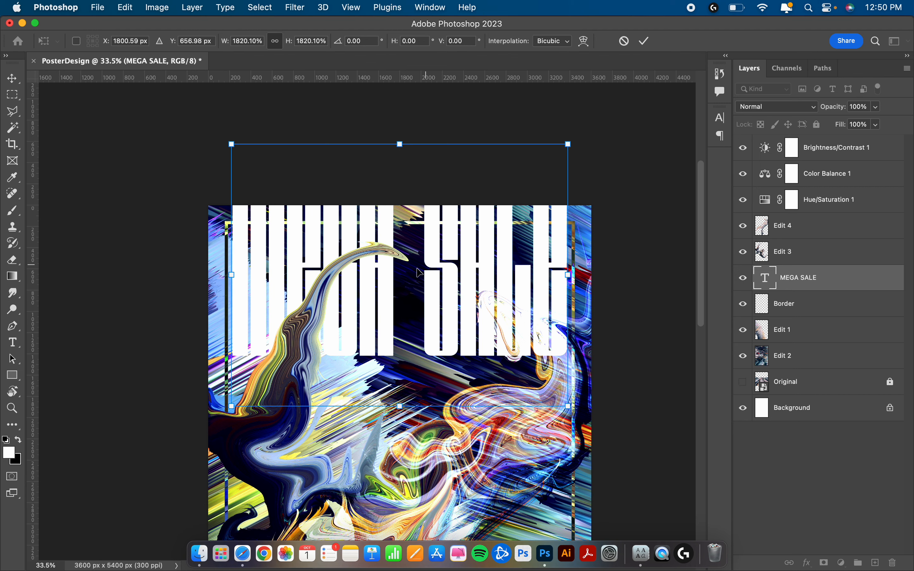
left_click_drag(388, 282, 391, 347)
scroll(391, 347, "down", 5)
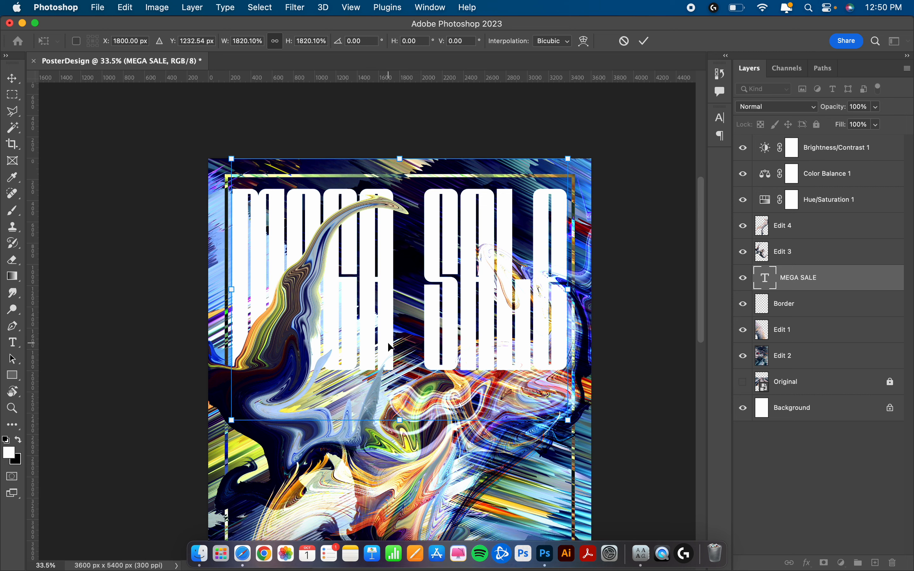
left_click(840, 262)
mouse_move(843, 283)
left_mouse_down()
mouse_move(846, 228)
mouse_move(858, 221)
mouse_move(837, 234)
mouse_move(833, 255)
mouse_move(845, 297)
left_mouse_up()
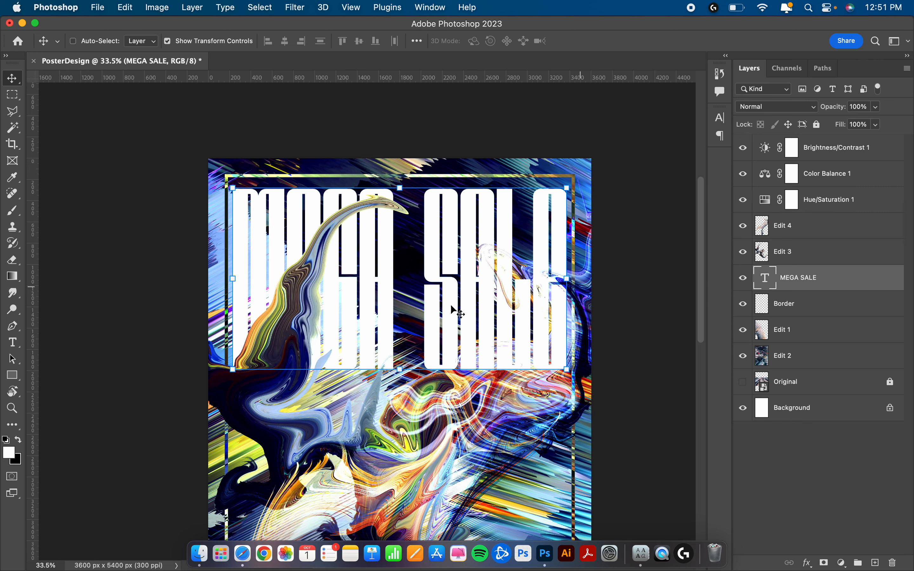
Preview blend modes such as Difference on the MEGA SALE text layer, leaving it at Normal
scroll(415, 327, "down", 3)
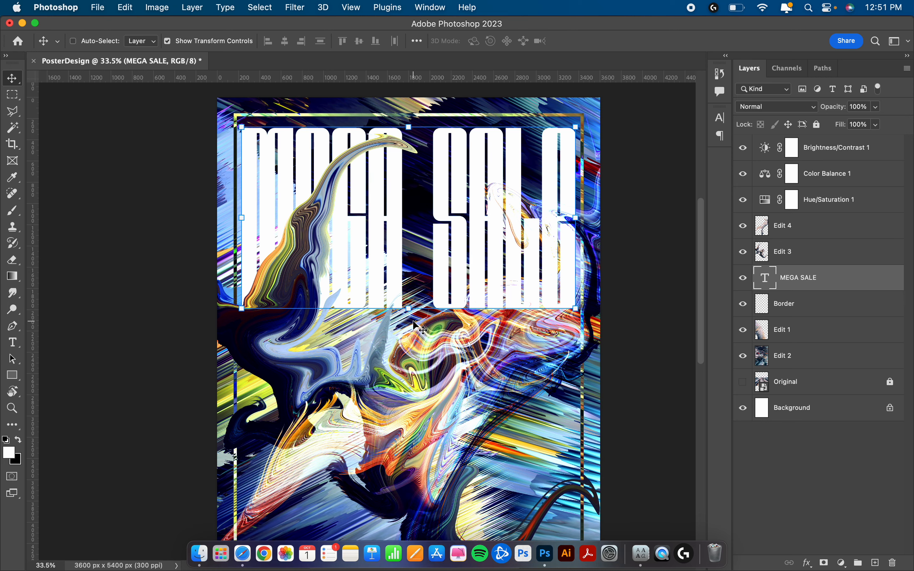
key("super+minus")
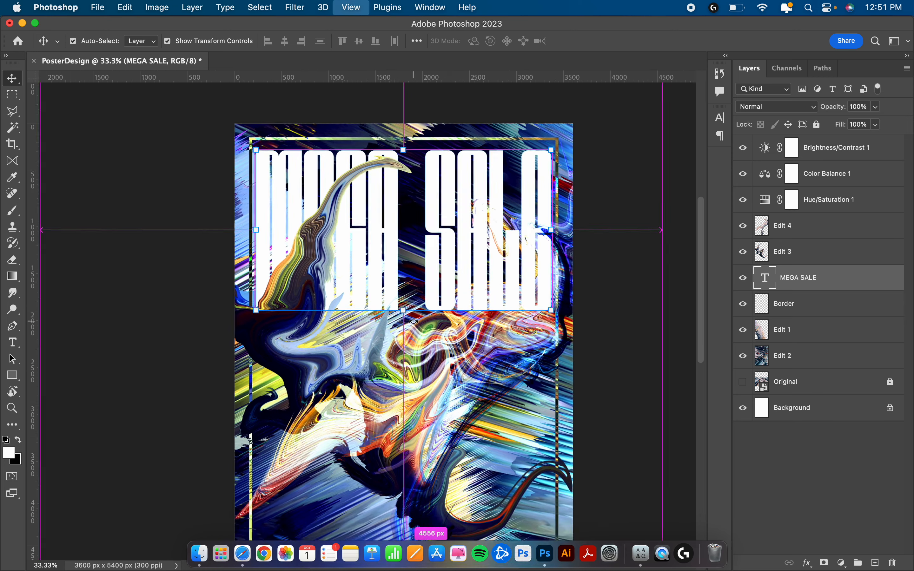
left_click(12, 94)
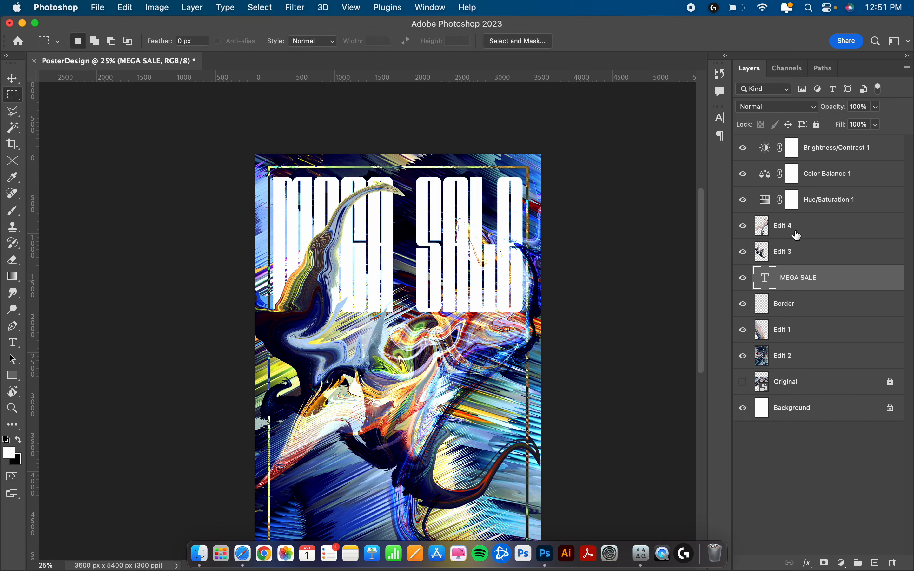
left_click(803, 108)
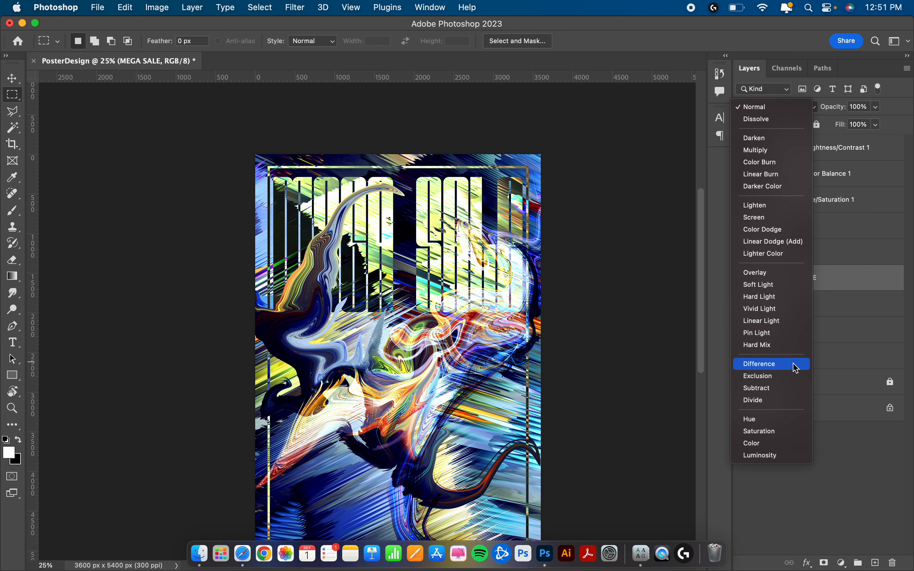
left_click(888, 484)
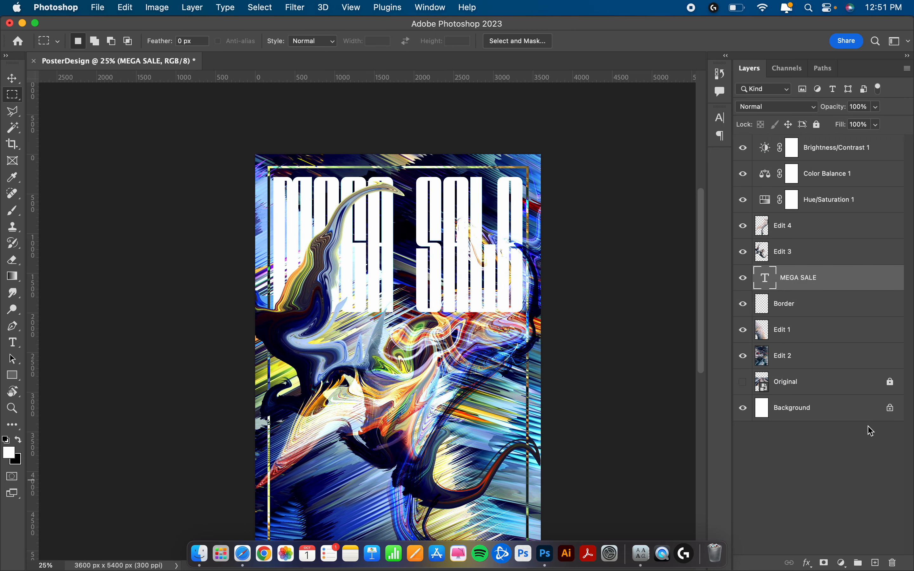
Add a 30 pt Helvetica Neue Condensed Black text layer near the poster's bottom reading "design by:" followed by the designer's full name
scroll(438, 355, "down", 8)
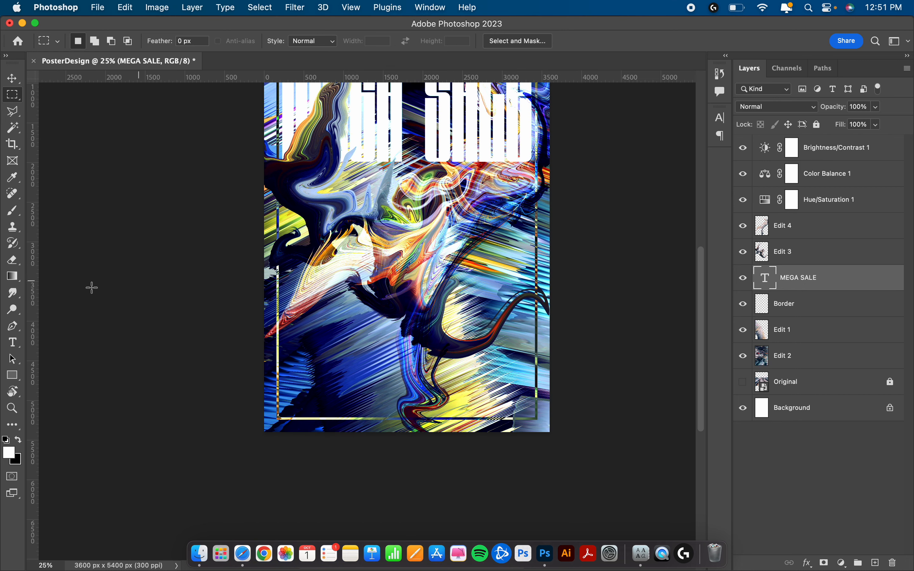
left_click(13, 347)
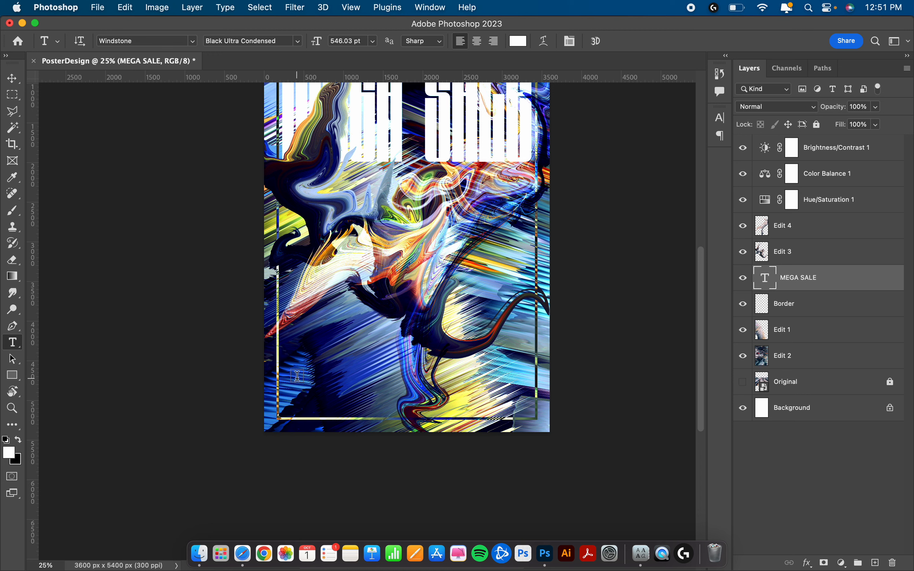
left_click(298, 376)
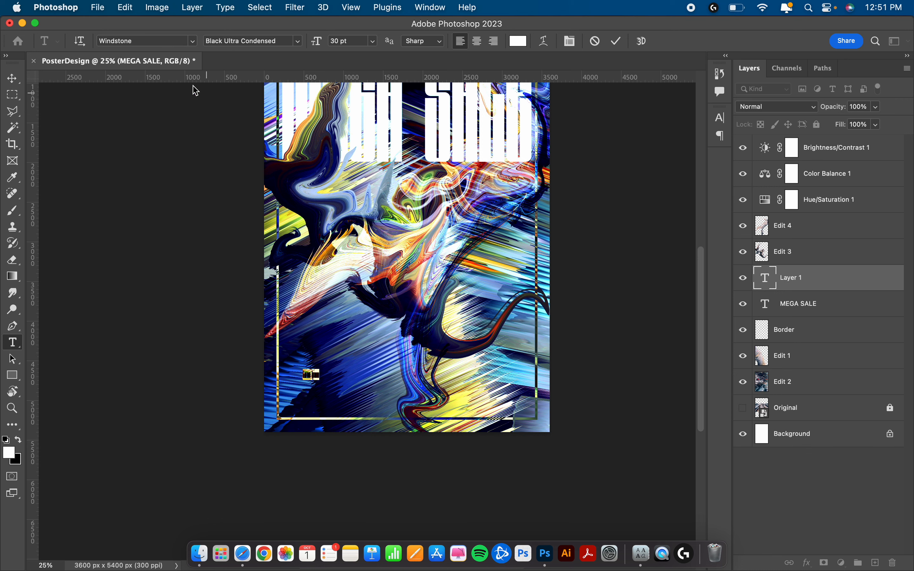
left_click(152, 40)
left_click_drag(152, 41, 97, 43)
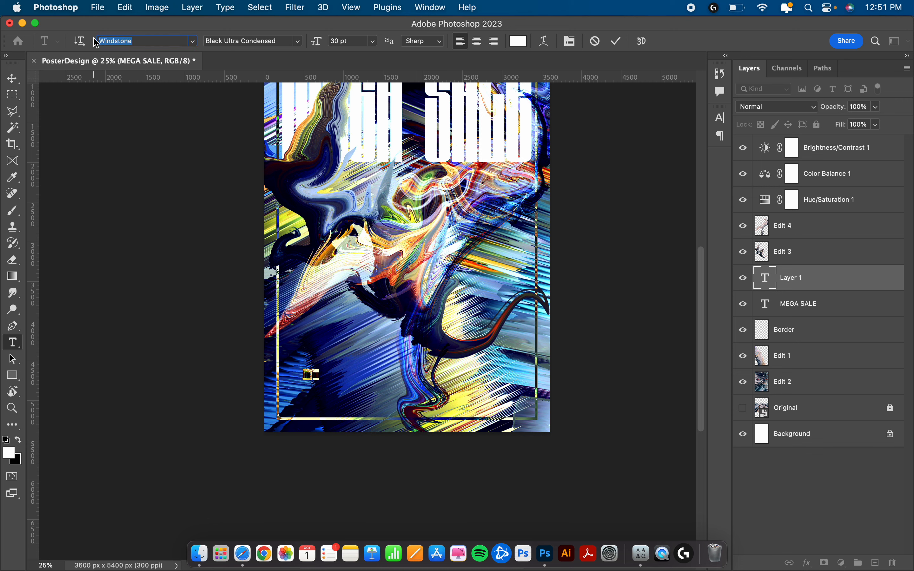
type("helv")
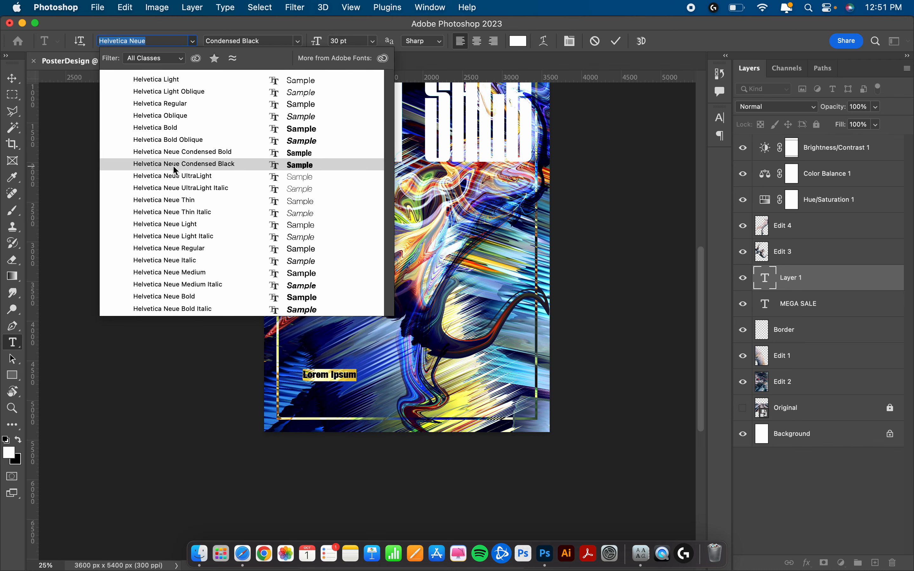
left_click(190, 168)
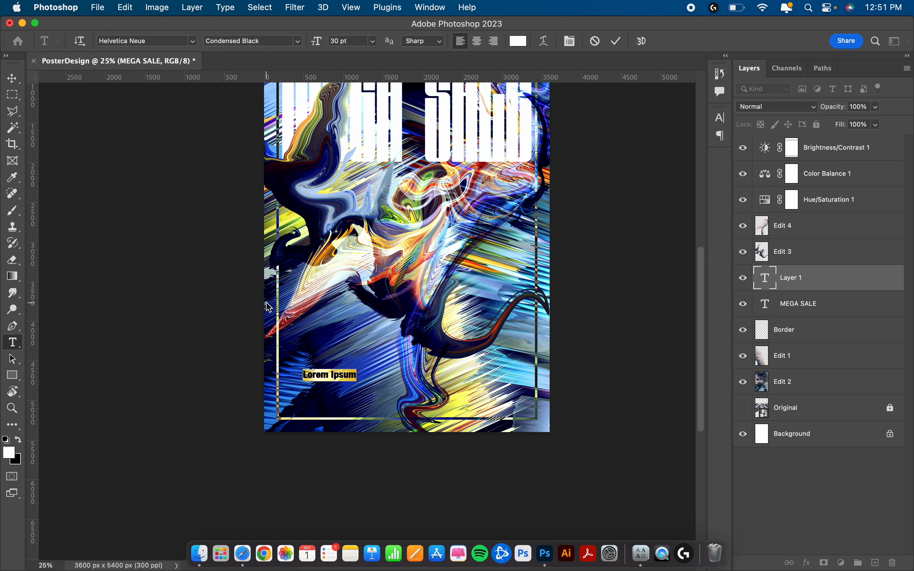
type("design by: Andrew Barber")
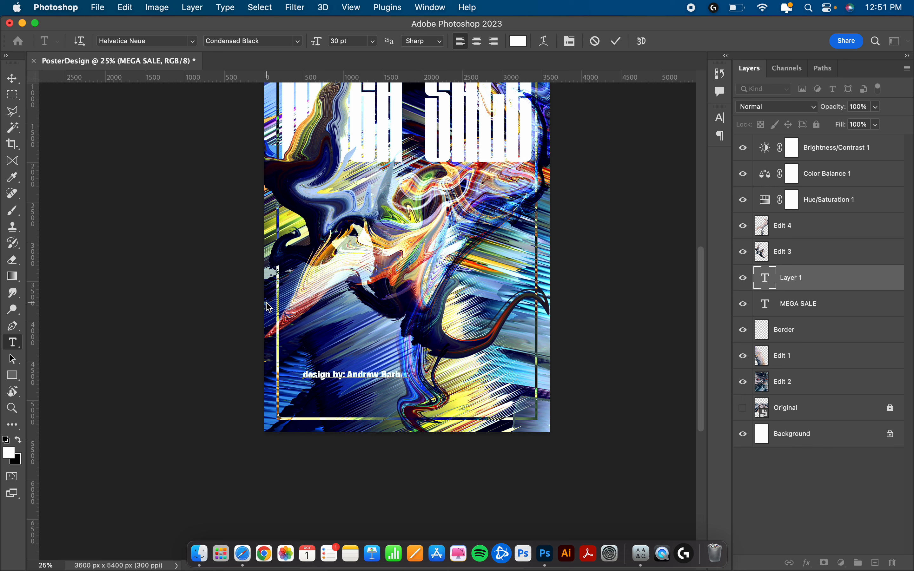
Move the designer credit line into the lower-left corner just inside the border
left_click(12, 79)
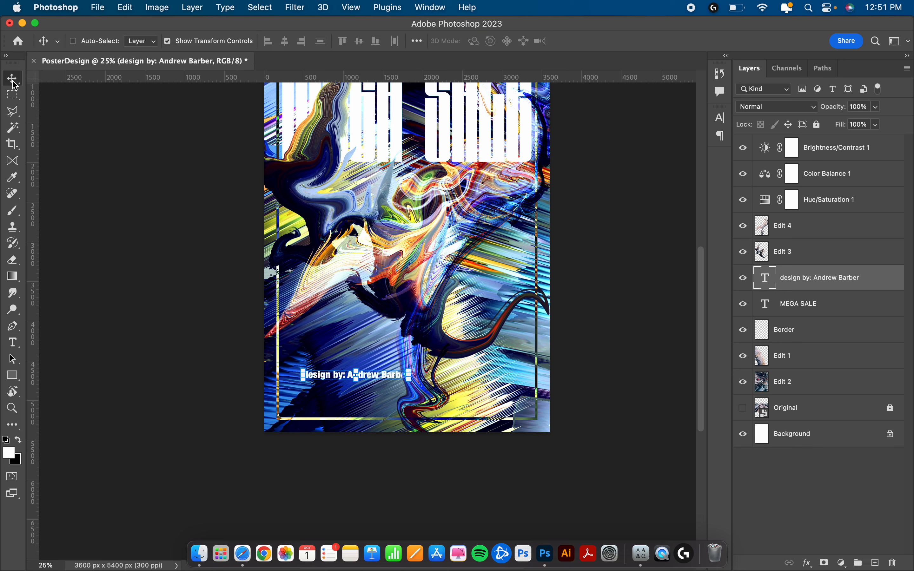
left_click_drag(376, 380, 355, 411)
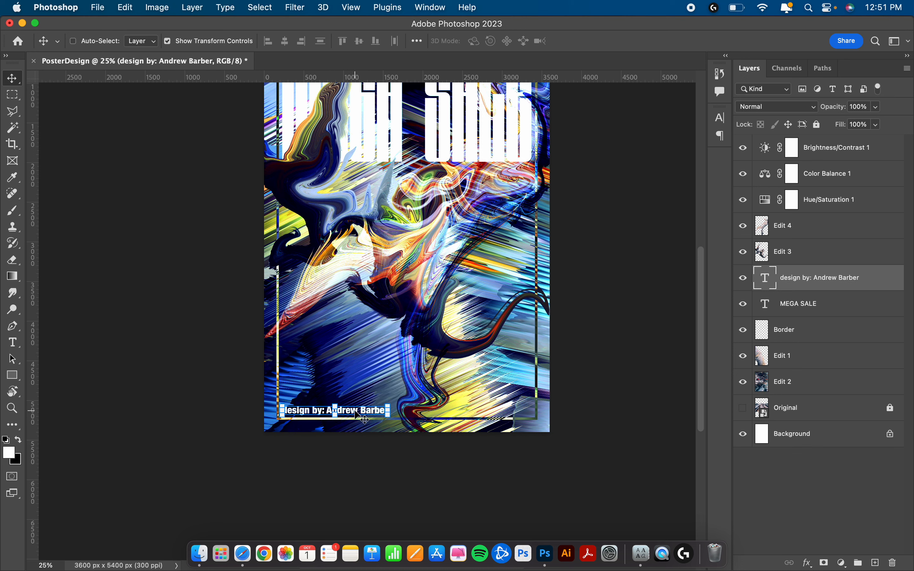
left_click(12, 95)
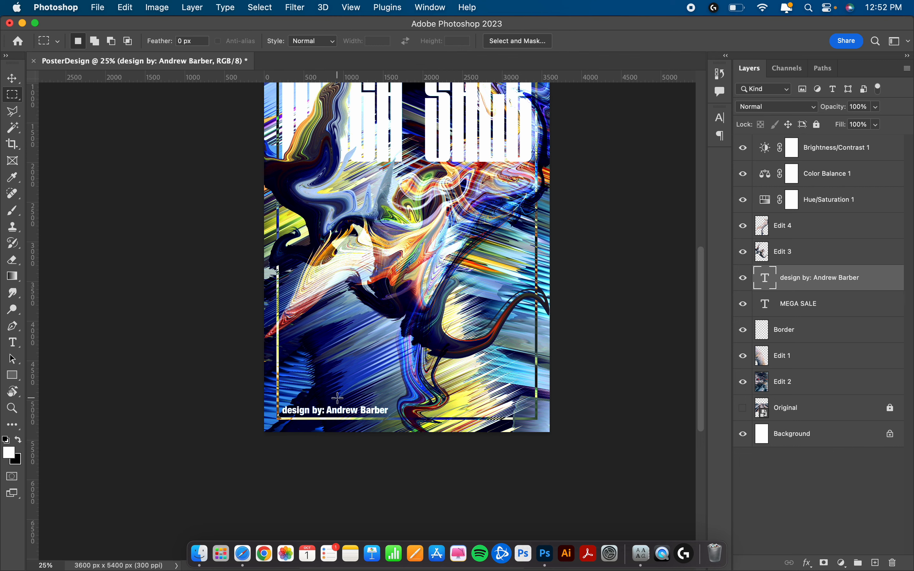
Review the whole poster and turn on the Original layer's visibility to compare it with the finished design
scroll(342, 398, "up", 5)
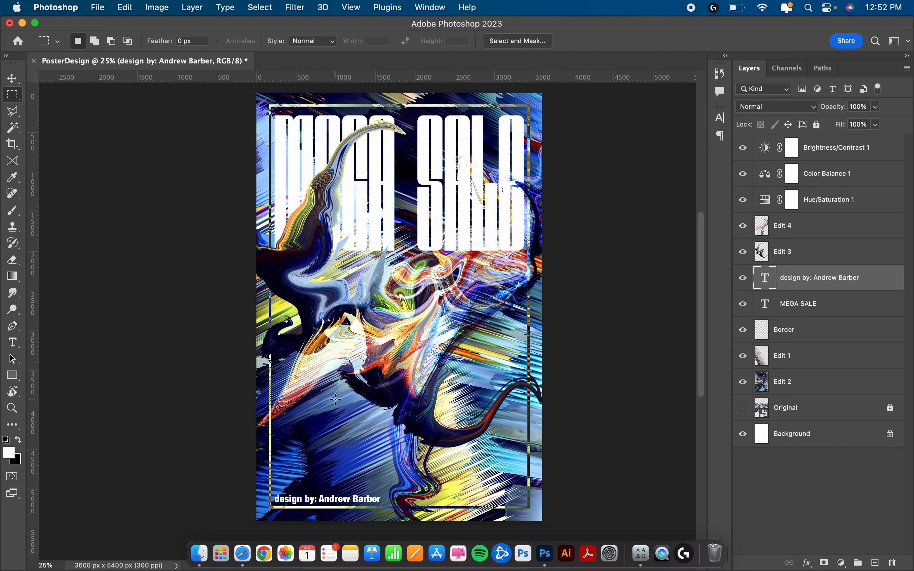
scroll(335, 399, "down", 3)
scroll(336, 399, "up", 3)
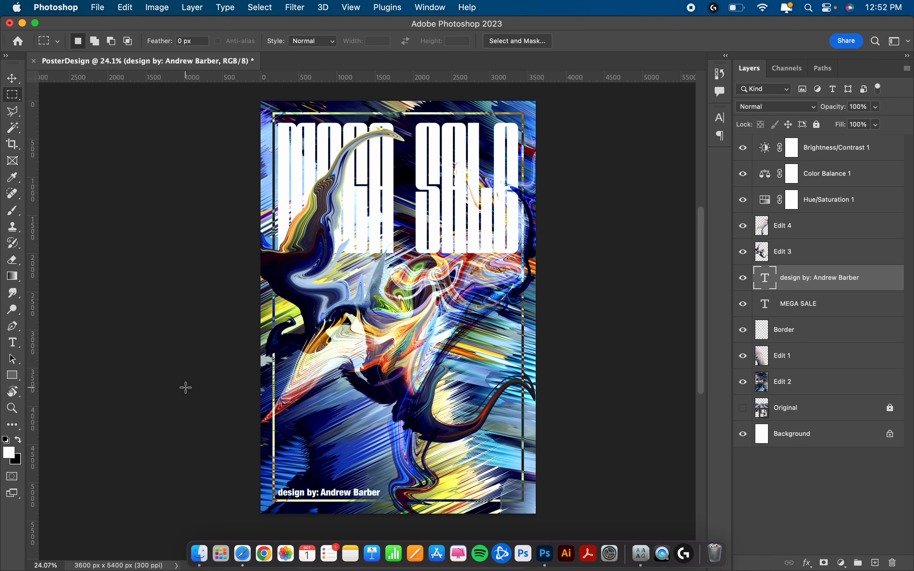
left_click(744, 409)
mouse_move(743, 147)
left_mouse_down()
mouse_move(747, 388)
mouse_move(743, 150)
left_mouse_up()
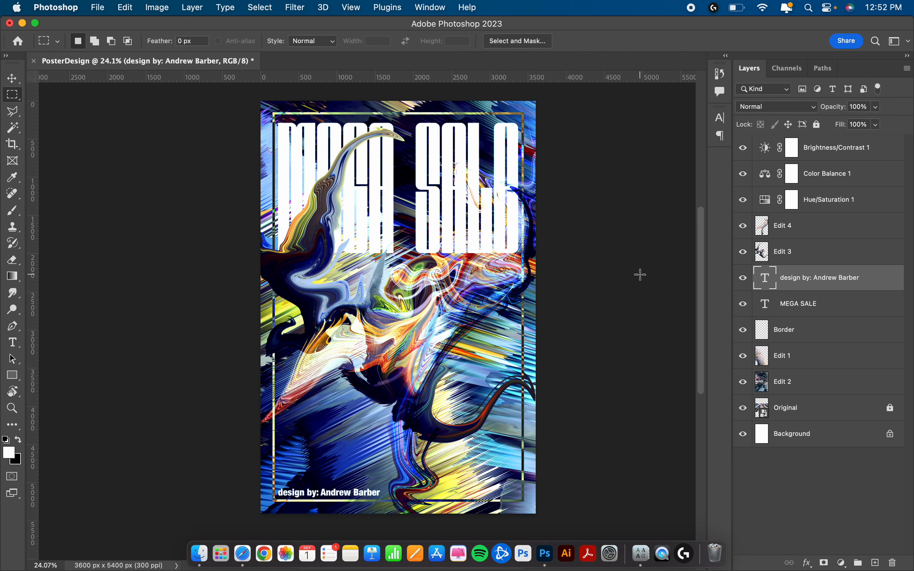